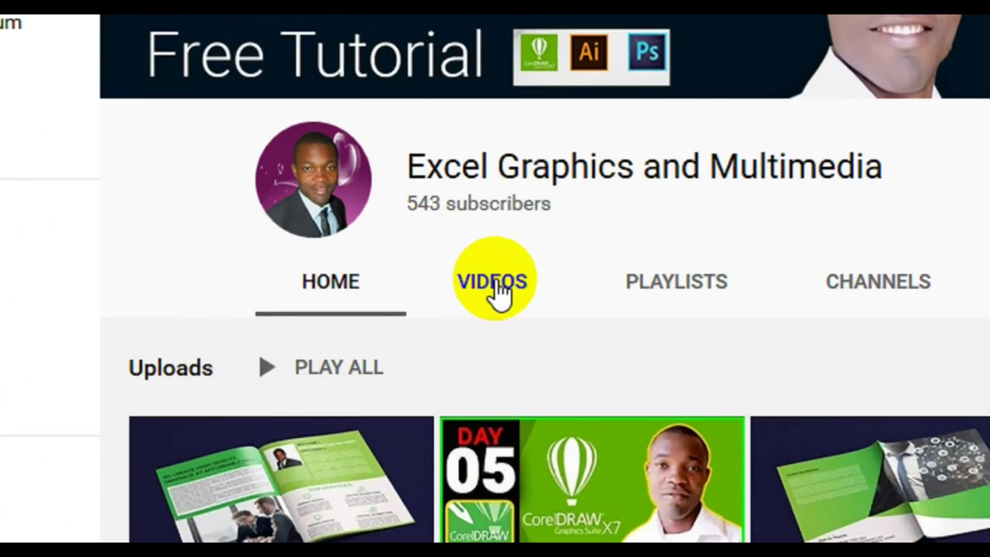
Browse the uploaded videos on the Excel Graphics and Multimedia YouTube channel
{"action": "left_click", "coordinate": [449, 309]}
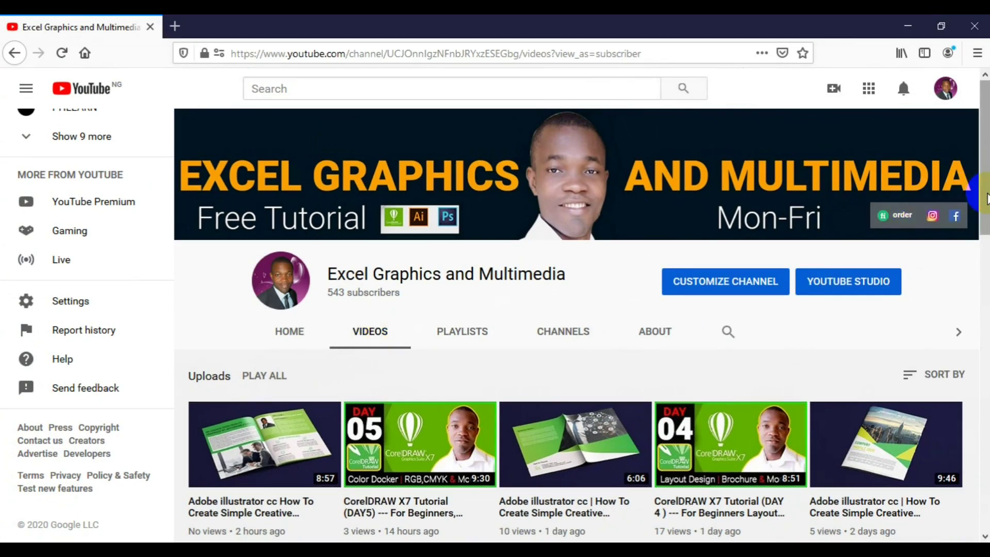
{"action": "left_click_drag", "start_coordinate": [984, 199], "coordinate": [982, 268]}
{"action": "scroll", "coordinate": [582, 330], "scroll_direction": "down", "scroll_amount": 4}
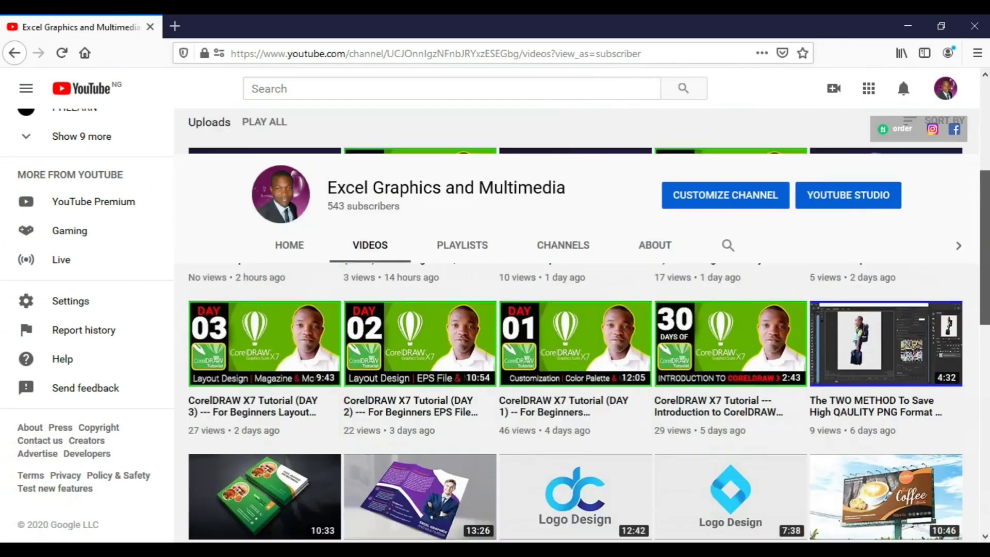
{"action": "scroll", "coordinate": [574, 340], "scroll_direction": "down", "scroll_amount": 2}
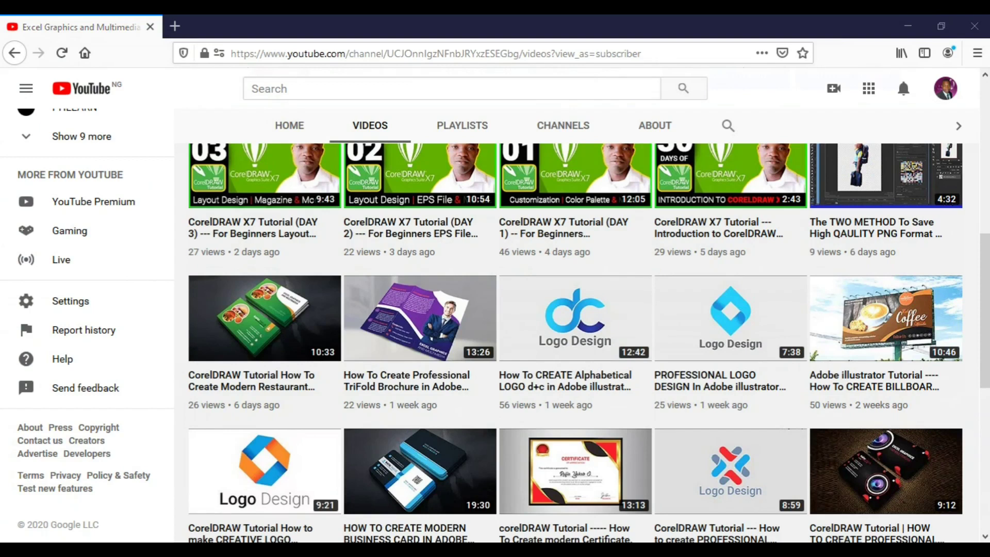
{"action": "scroll", "coordinate": [979, 350], "scroll_direction": "down", "scroll_amount": 3}
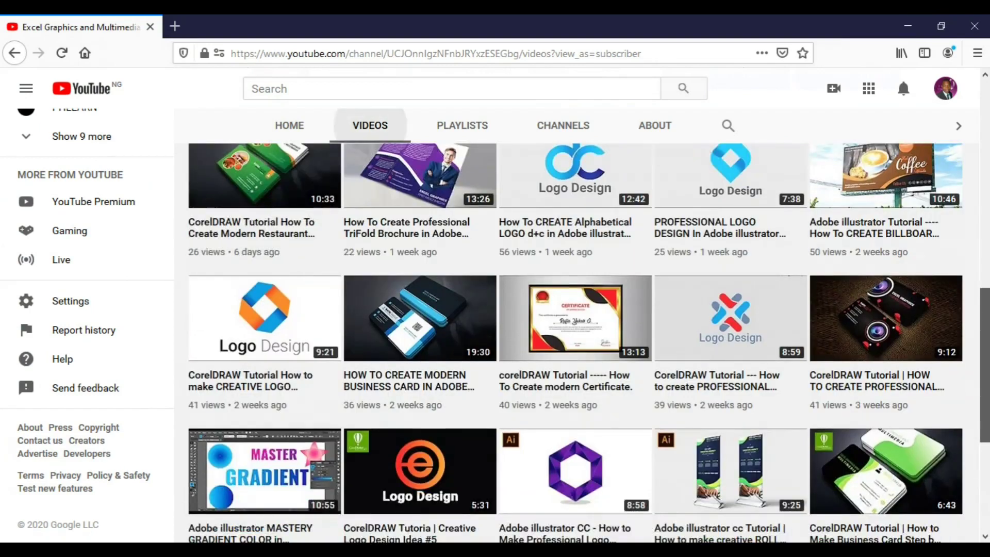
{"action": "scroll", "coordinate": [576, 340], "scroll_direction": "down", "scroll_amount": 1}
{"action": "scroll", "coordinate": [576, 340], "scroll_direction": "down", "scroll_amount": 1}
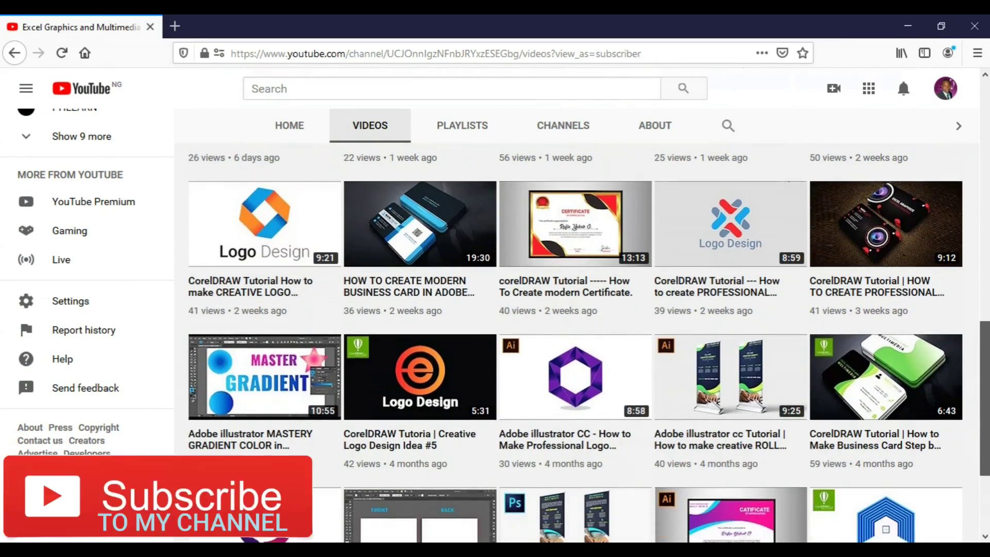
{"action": "scroll", "coordinate": [576, 340], "scroll_direction": "up", "scroll_amount": 1}
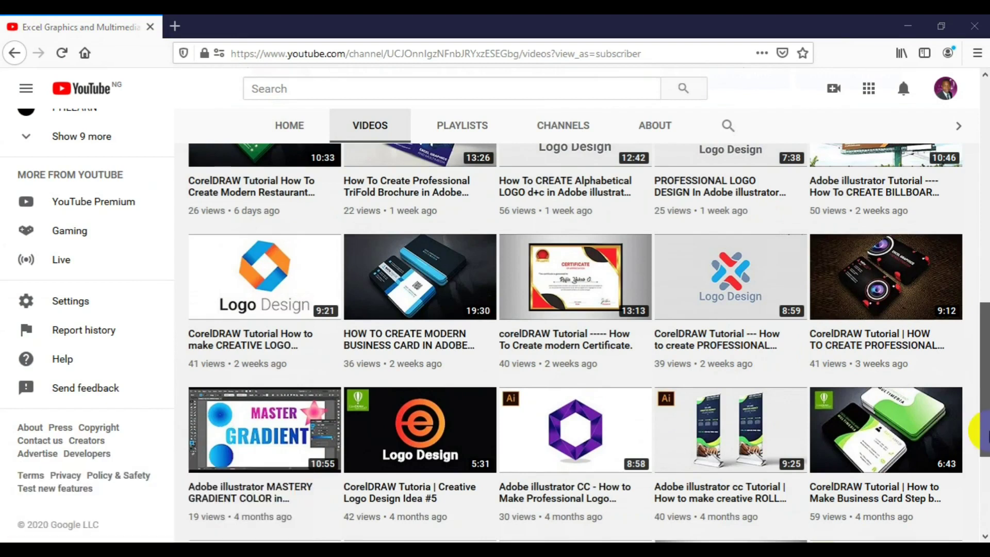
{"action": "scroll", "coordinate": [985, 412], "scroll_direction": "up", "scroll_amount": 3}
{"action": "scroll", "coordinate": [982, 330], "scroll_direction": "down", "scroll_amount": 2}
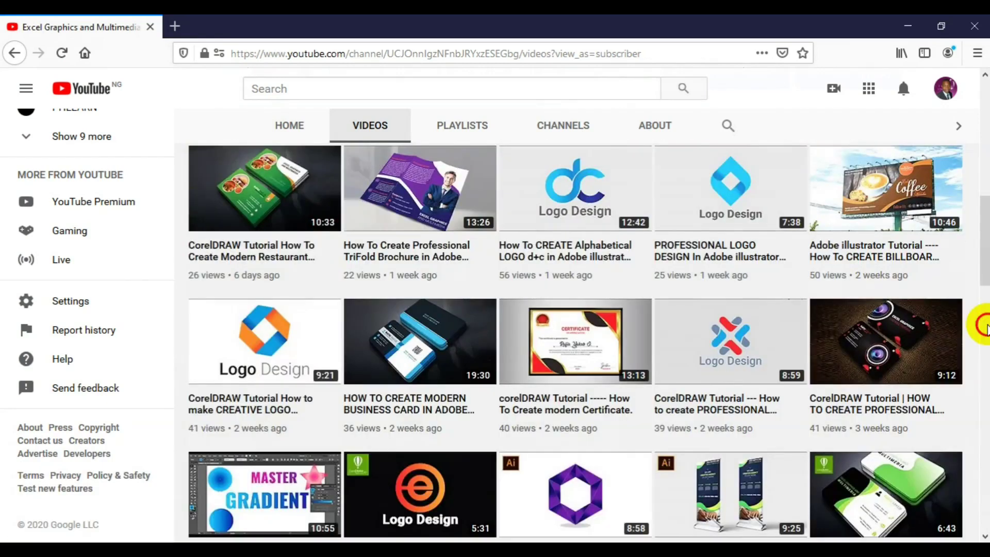
{"action": "scroll", "coordinate": [982, 219], "scroll_direction": "up", "scroll_amount": 3}
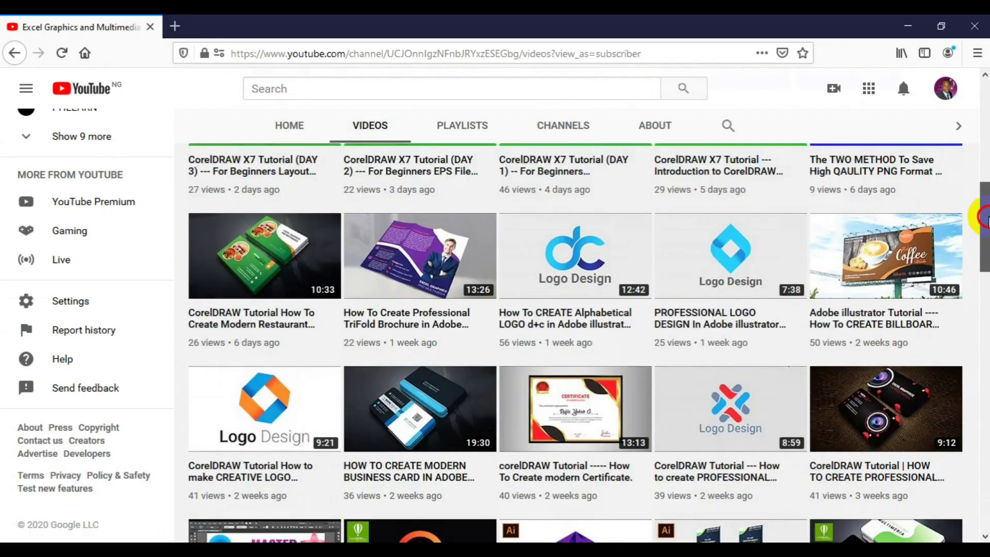
{"action": "scroll", "coordinate": [982, 206], "scroll_direction": "up", "scroll_amount": 3}
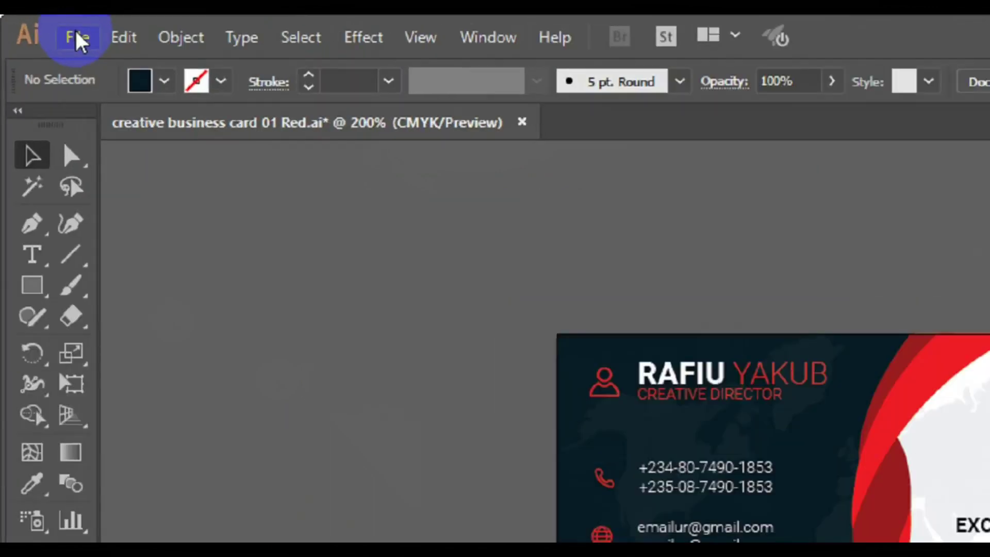
In Adobe Illustrator, start setting up a new document with a width of 3.5 and a height of 2 inches
{"action": "left_click", "coordinate": [43, 28]}
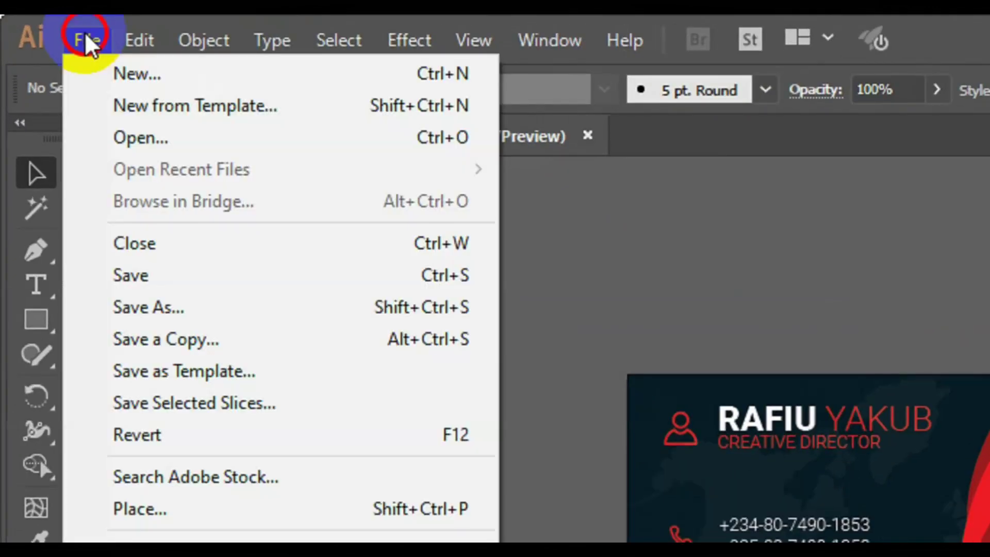
{"action": "left_click", "coordinate": [170, 89]}
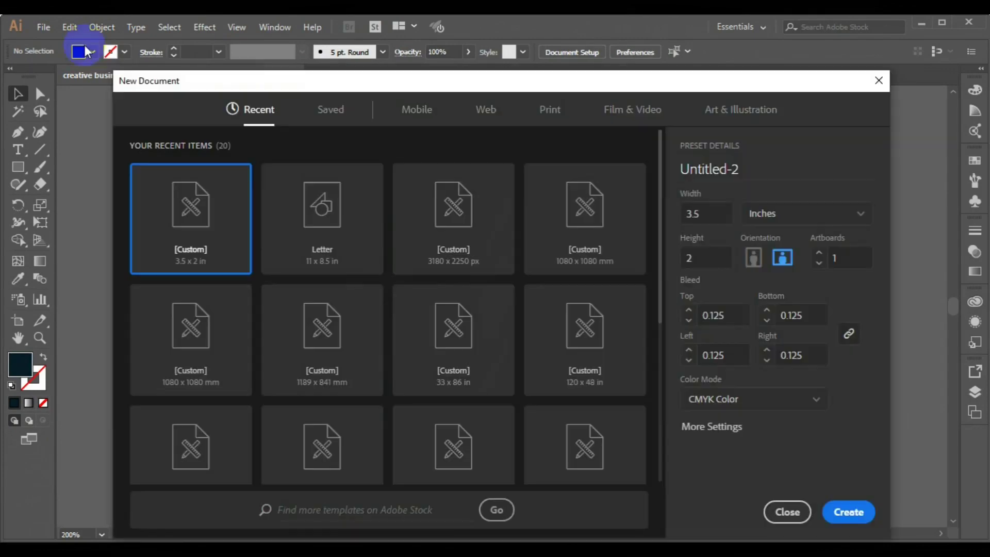
{"action": "left_click", "coordinate": [144, 77]}
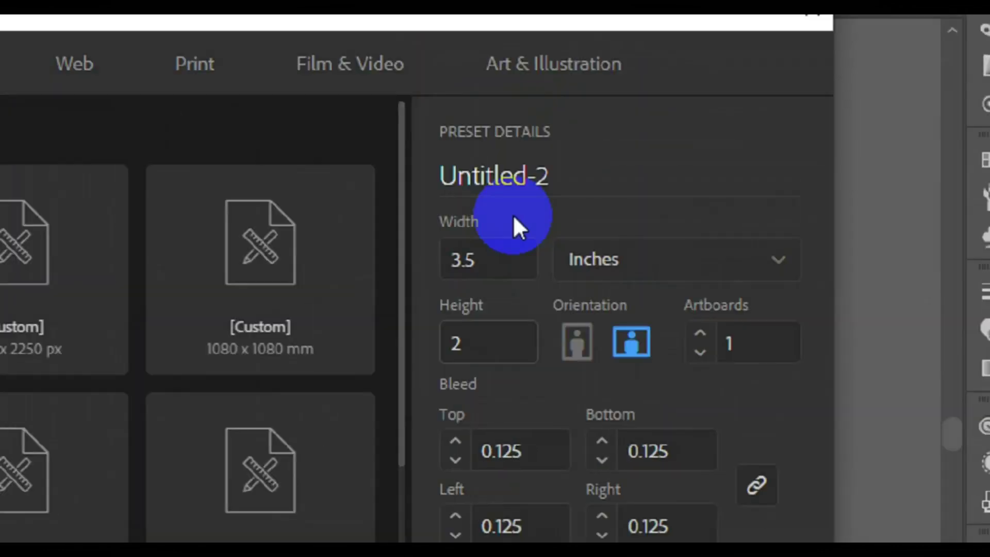
{"action": "left_click", "coordinate": [625, 206]}
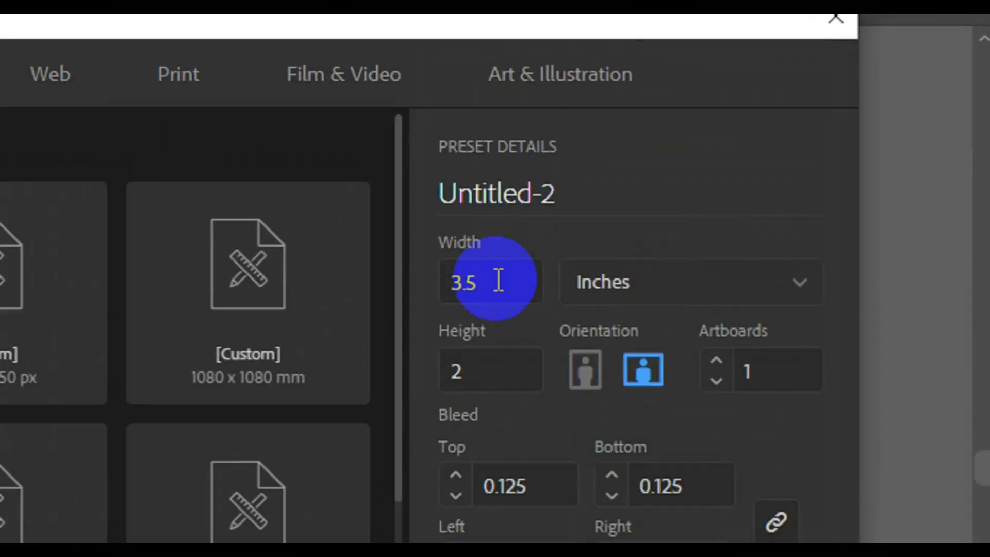
{"action": "left_click", "coordinate": [498, 281]}
{"action": "left_click_drag", "start_coordinate": [498, 283], "coordinate": [452, 282]}
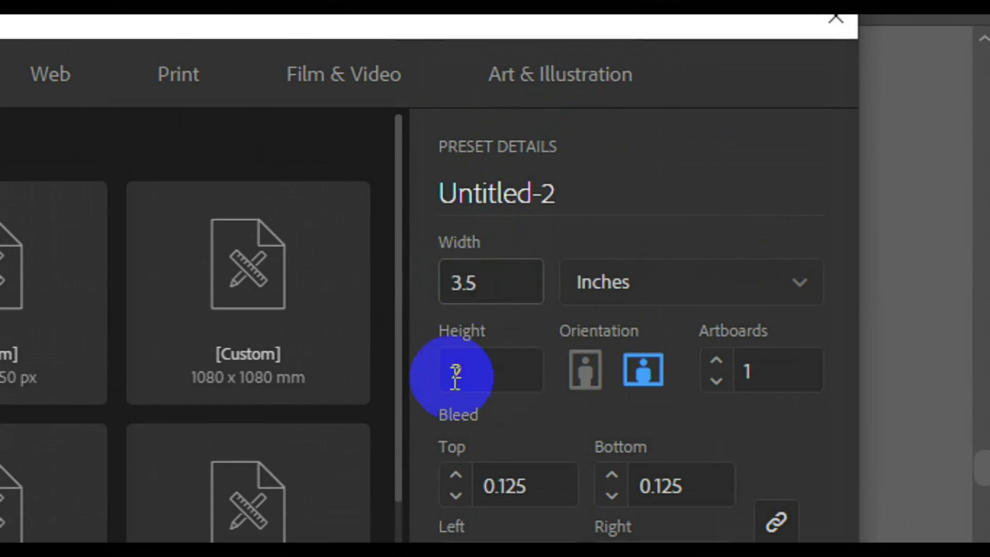
{"action": "key", "text": "shift+Tab"}
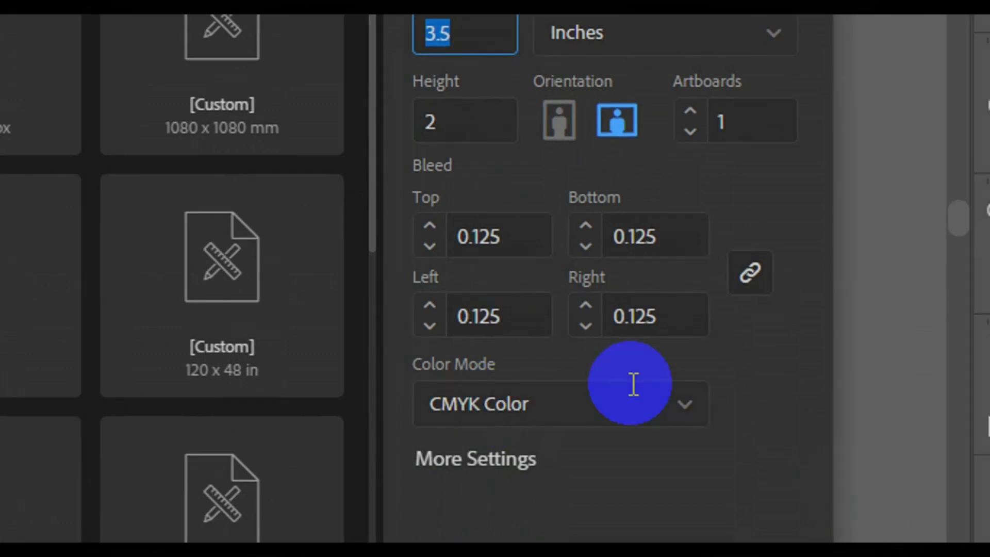
Name the new document "Stylish Business card" and create it
{"action": "left_click", "coordinate": [538, 135]}
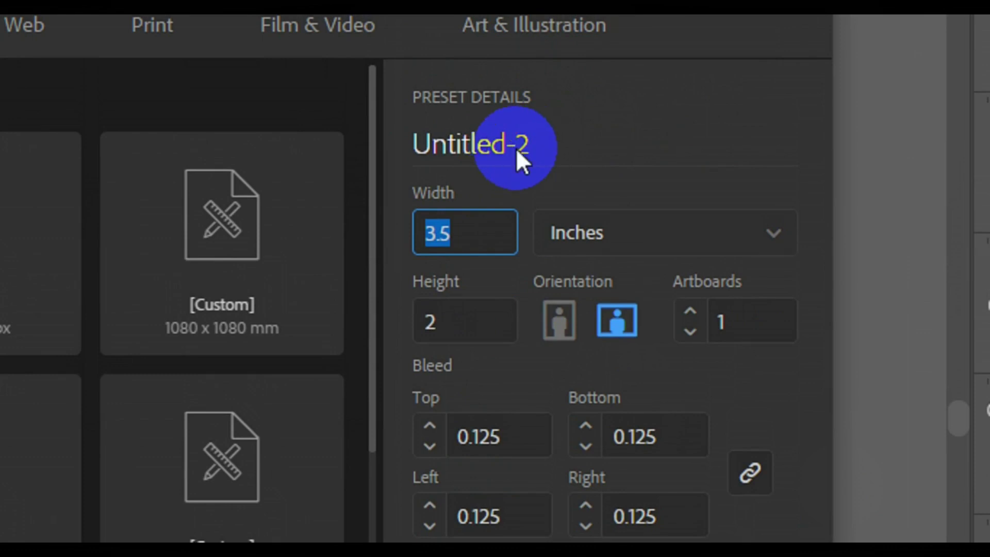
{"action": "left_click", "coordinate": [527, 147]}
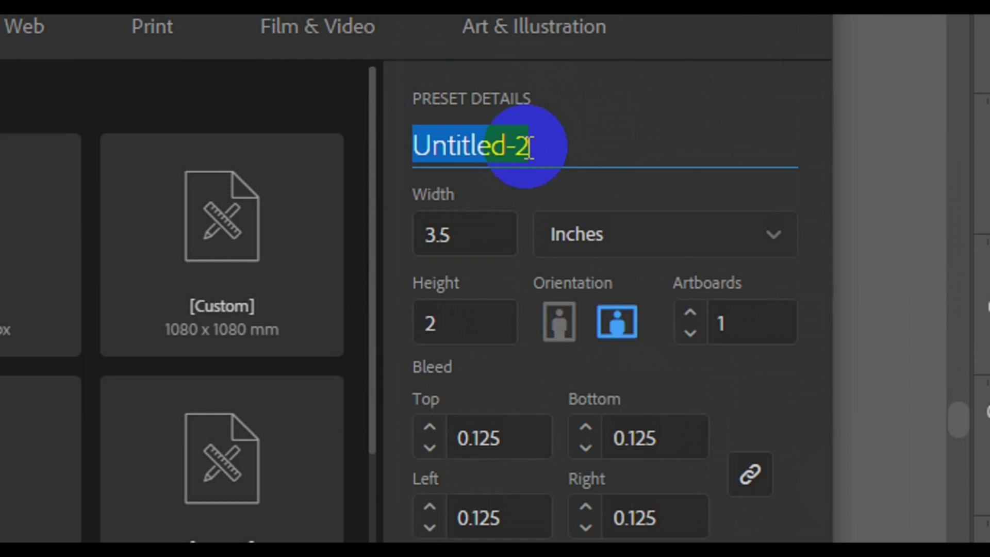
{"action": "type", "text": "Sty"}
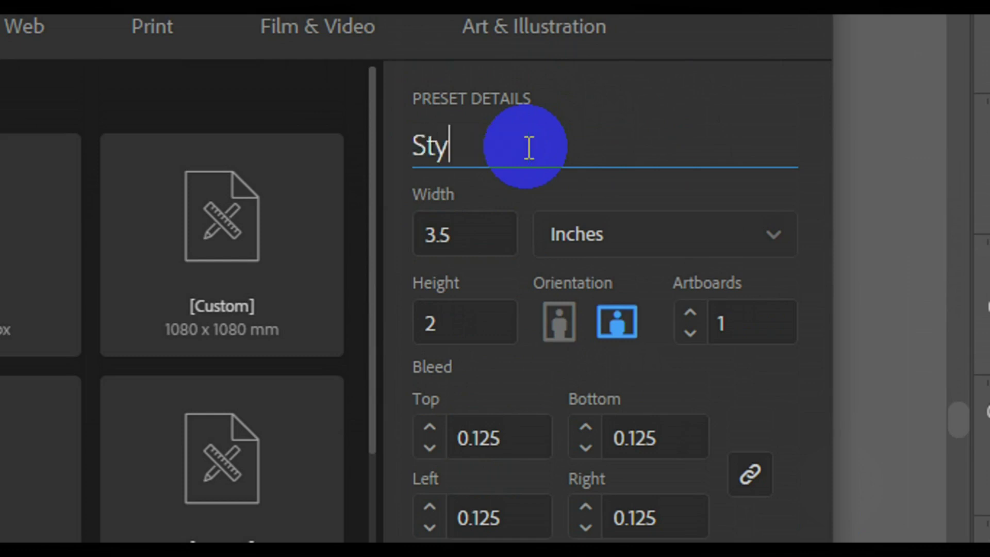
{"action": "type", "text": "lish"}
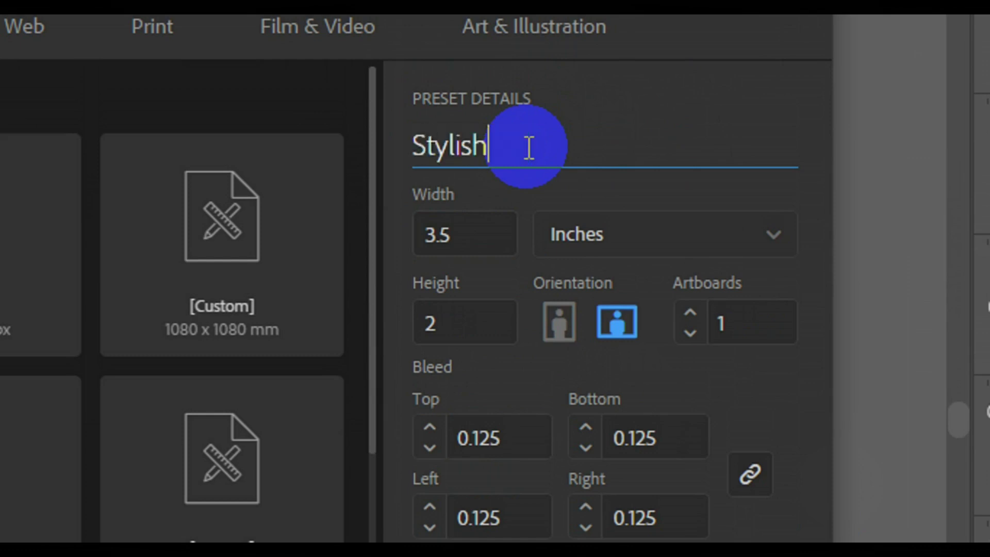
{"action": "type", "text": " Busine"}
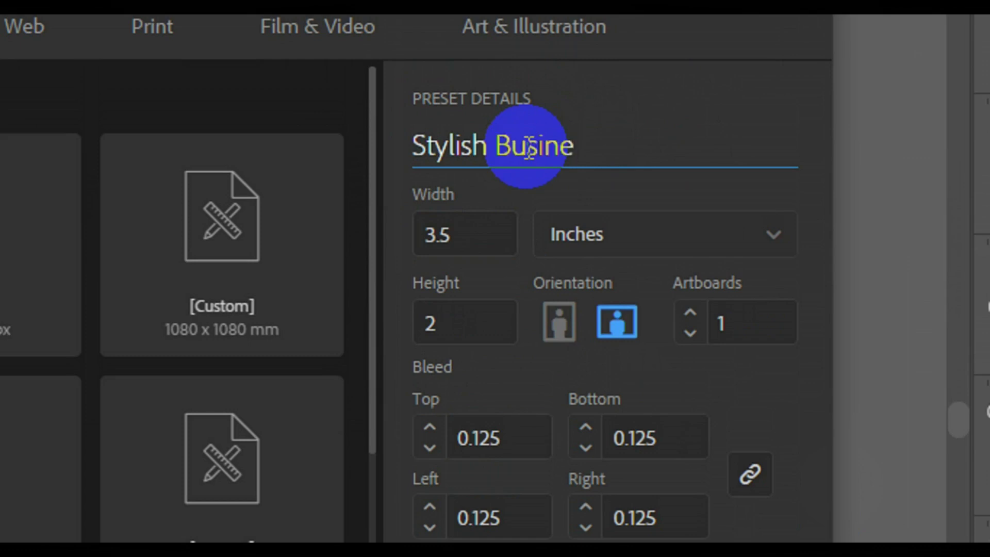
{"action": "type", "text": "nss "}
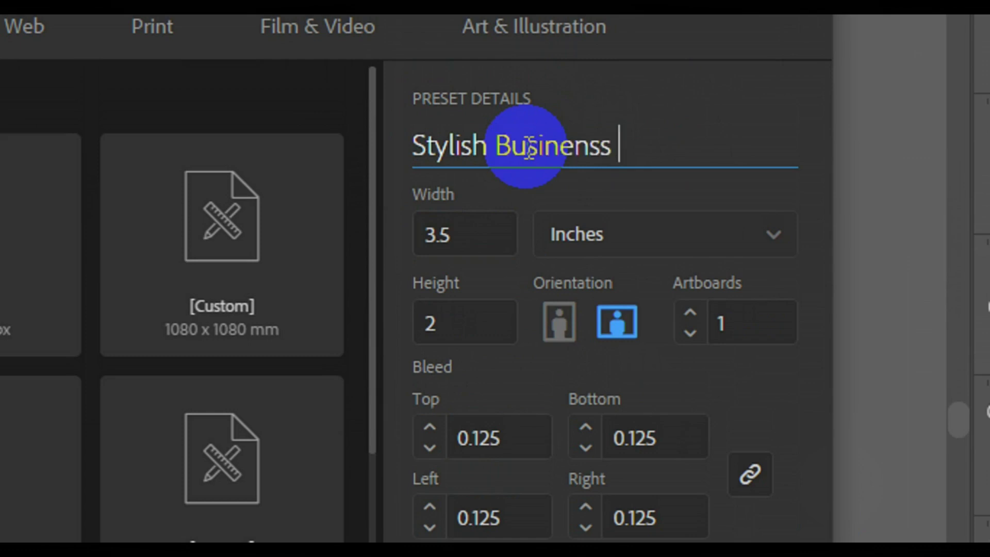
{"action": "type", "text": "card"}
{"action": "scroll", "coordinate": [722, 360], "scroll_direction": "down", "scroll_amount": 4}
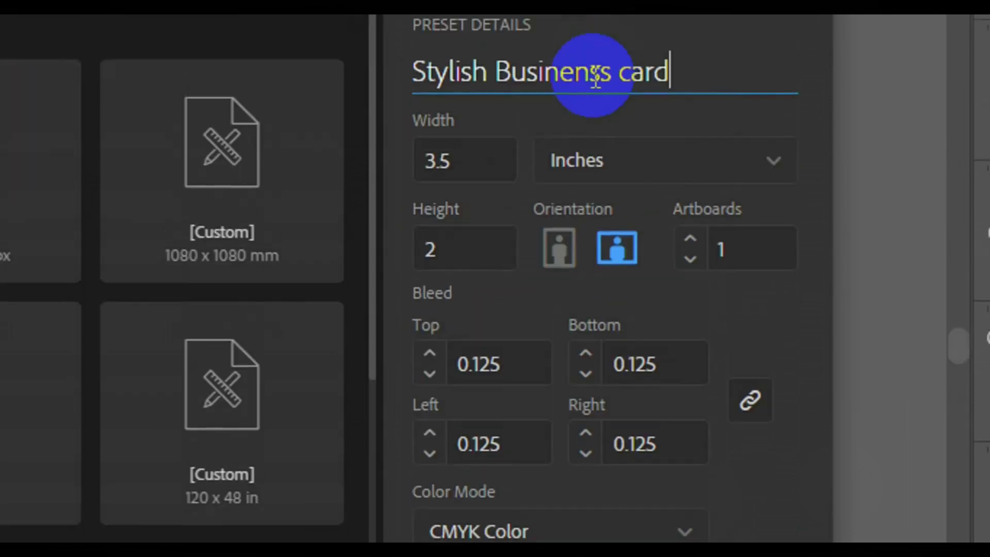
{"action": "triple_click", "coordinate": [593, 92]}
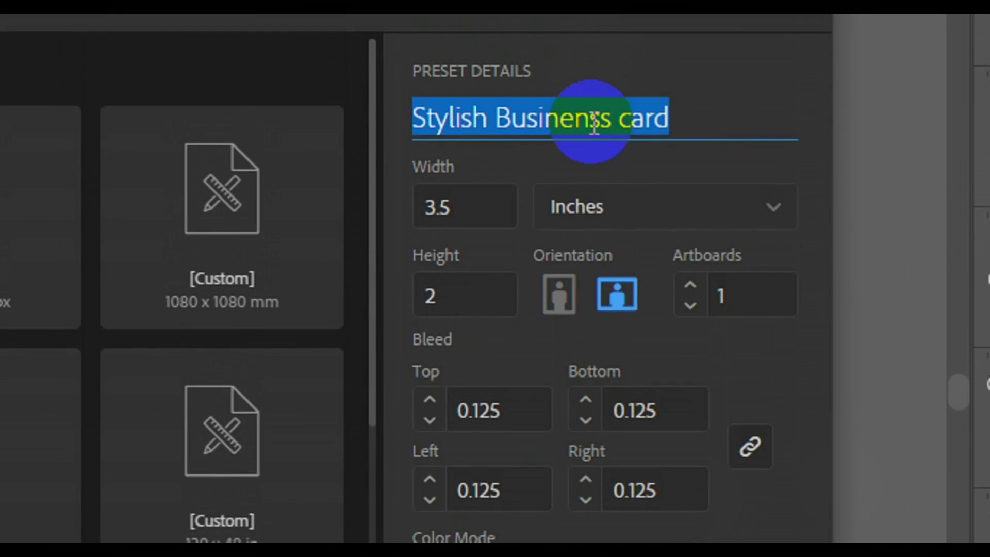
{"action": "left_click", "coordinate": [592, 128]}
{"action": "key", "text": "Left"}
{"action": "key", "text": "BackSpace"}
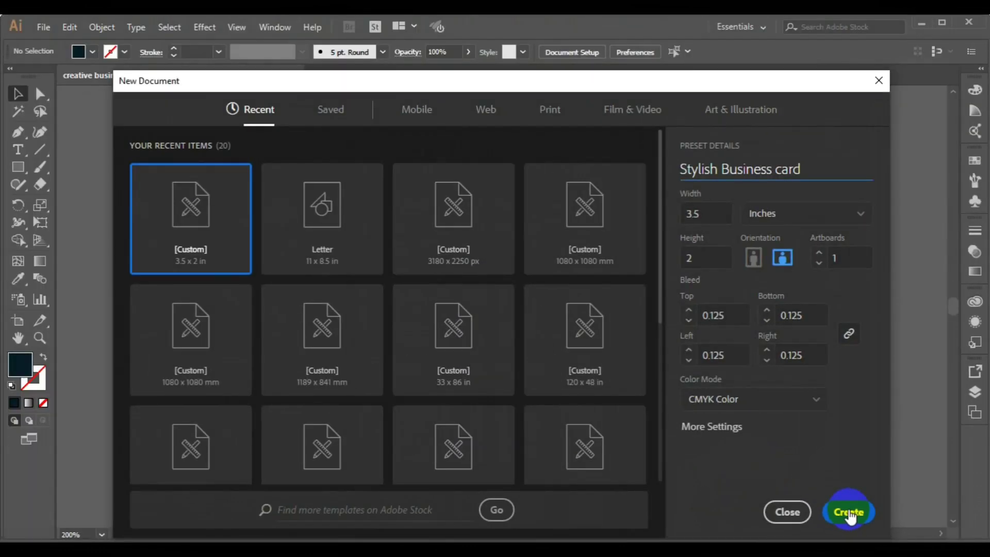
{"action": "left_click", "coordinate": [849, 513]}
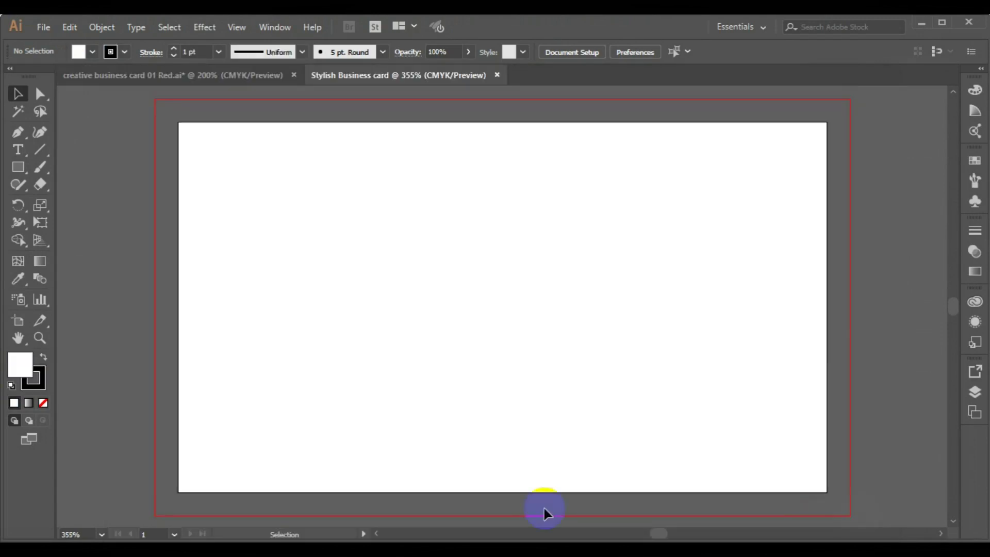
{"action": "left_click", "coordinate": [281, 497]}
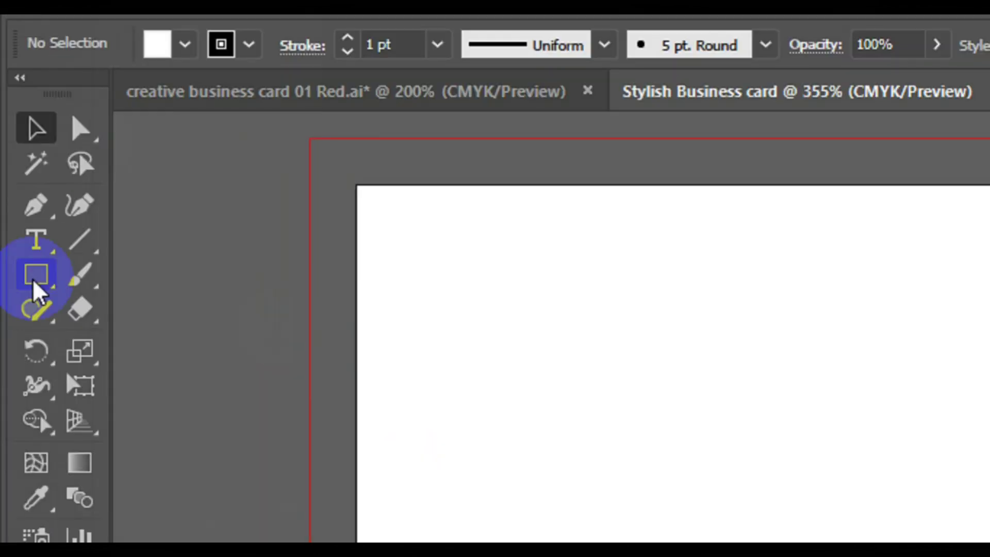
Draw a white rectangle with no stroke that covers the whole artboard from corner to corner
{"action": "left_click", "coordinate": [35, 281]}
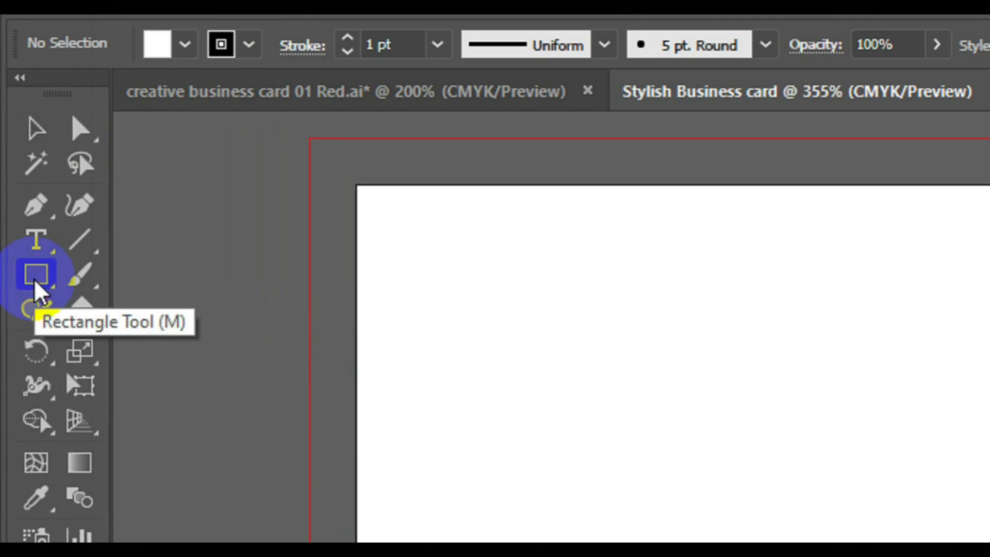
{"action": "left_click", "coordinate": [240, 98]}
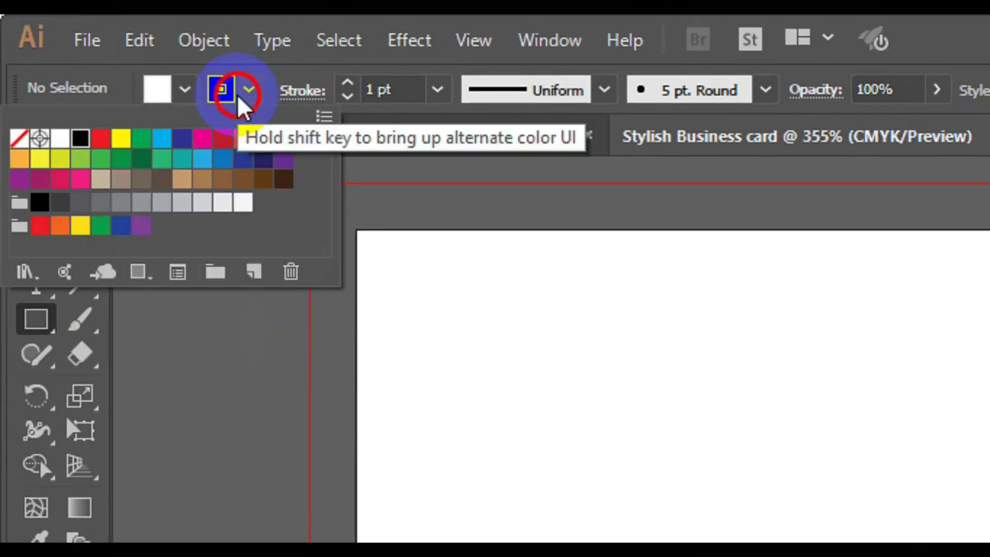
{"action": "left_click", "coordinate": [20, 138]}
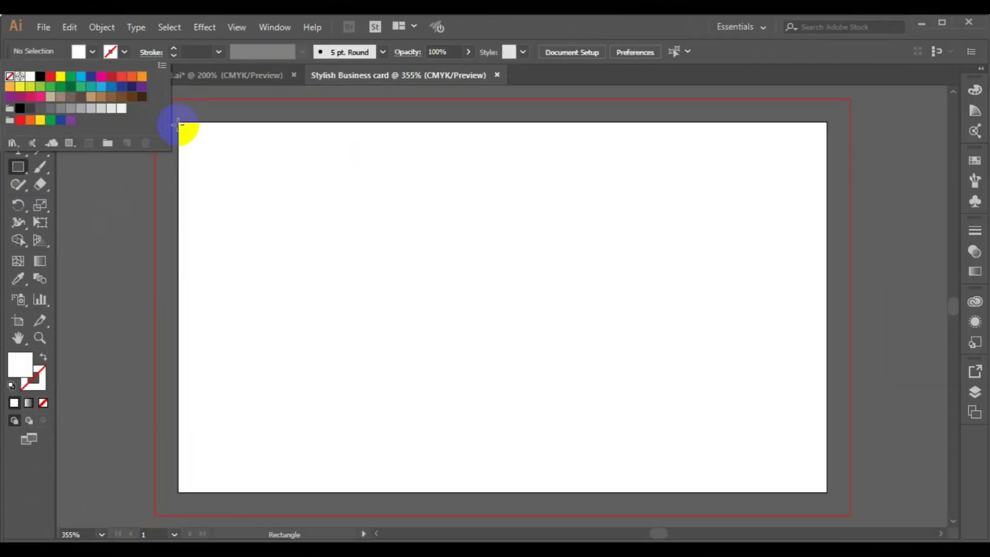
{"action": "left_click_drag", "start_coordinate": [178, 122], "coordinate": [826, 491]}
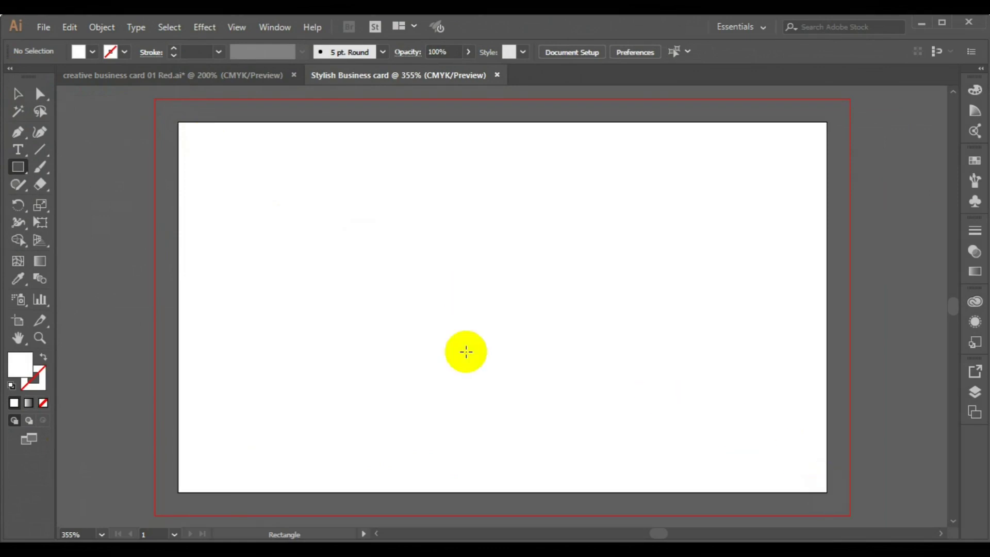
{"action": "left_click_drag", "start_coordinate": [177, 125], "coordinate": [828, 493]}
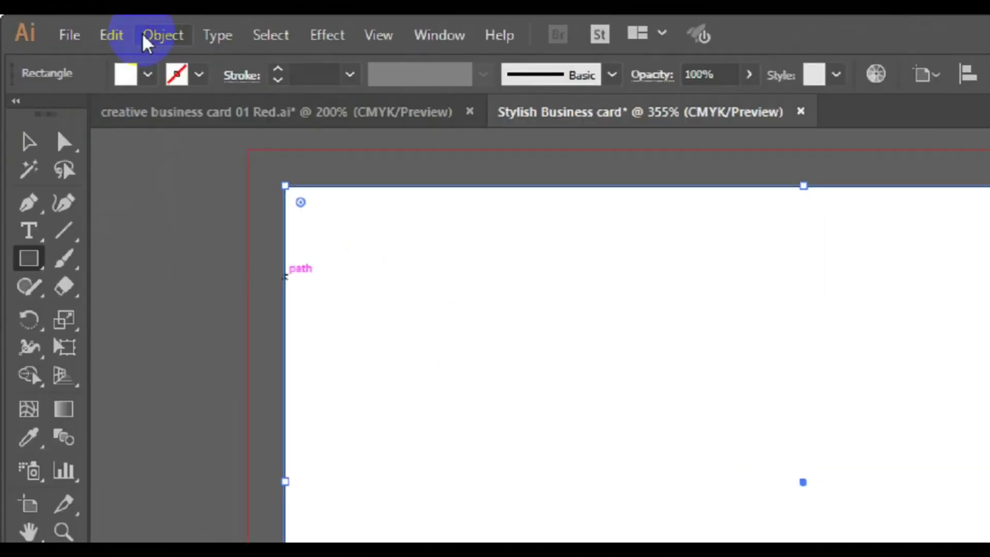
Offset the background rectangle's path by -0.125 in with miter joins and the preview enabled
{"action": "left_click", "coordinate": [90, 28]}
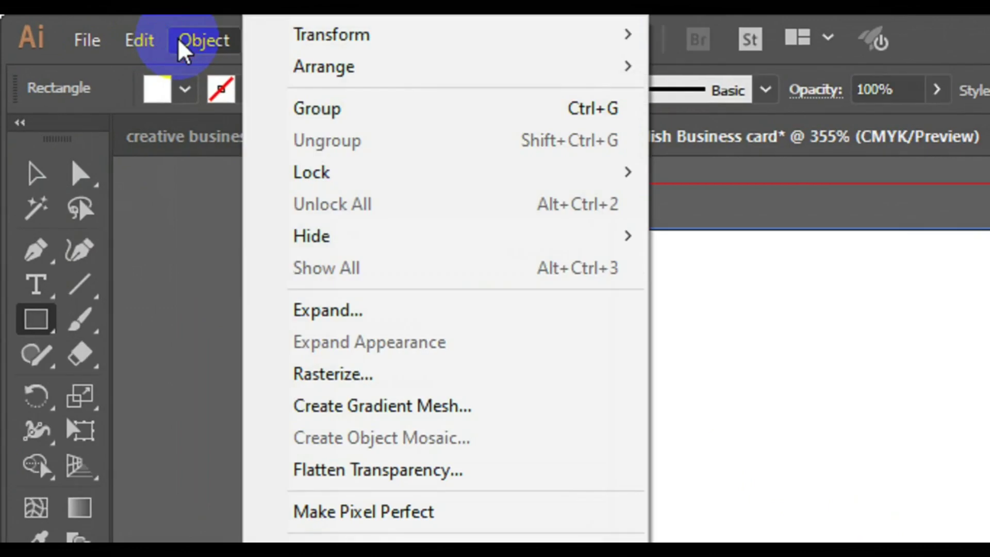
{"action": "mouse_move", "coordinate": [361, 556]}
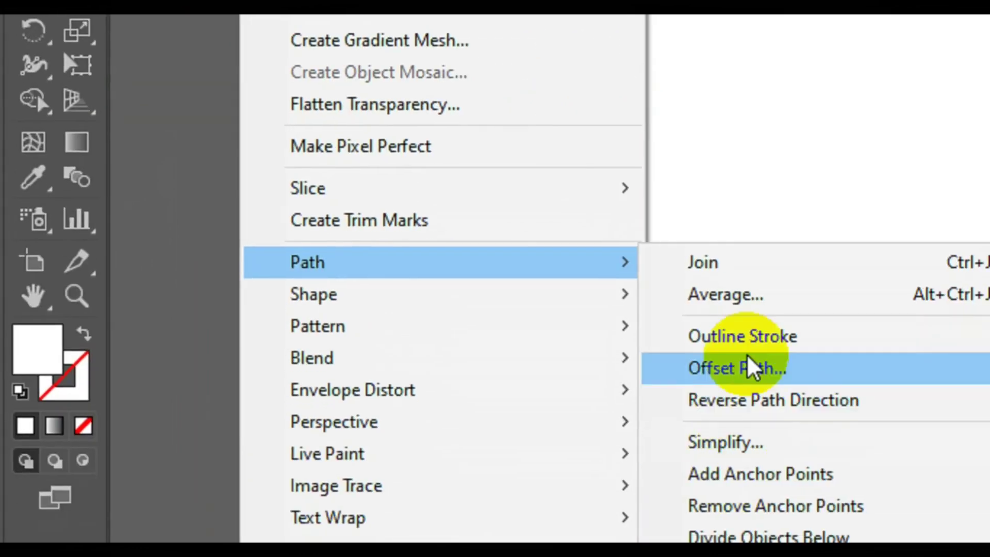
{"action": "left_click", "coordinate": [752, 367]}
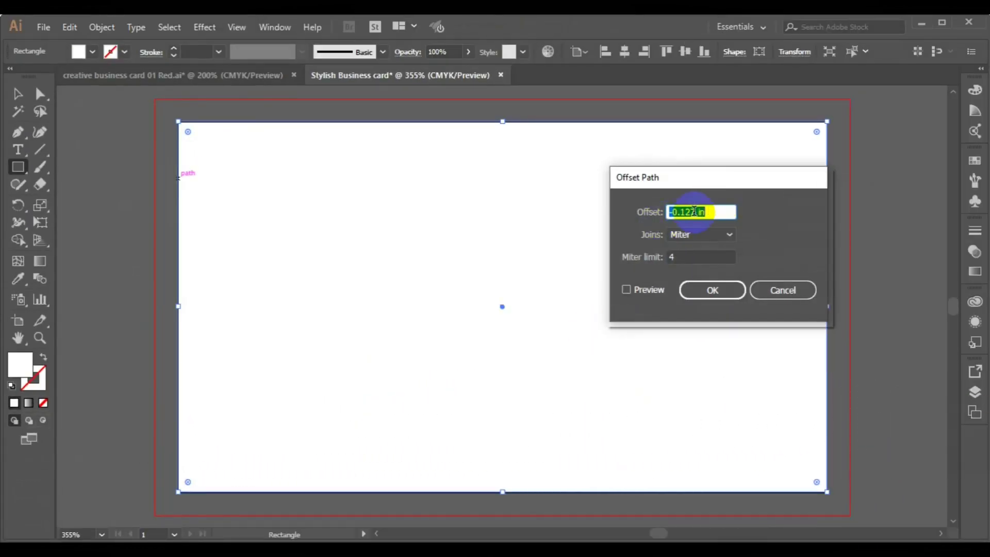
{"action": "left_click", "coordinate": [694, 212]}
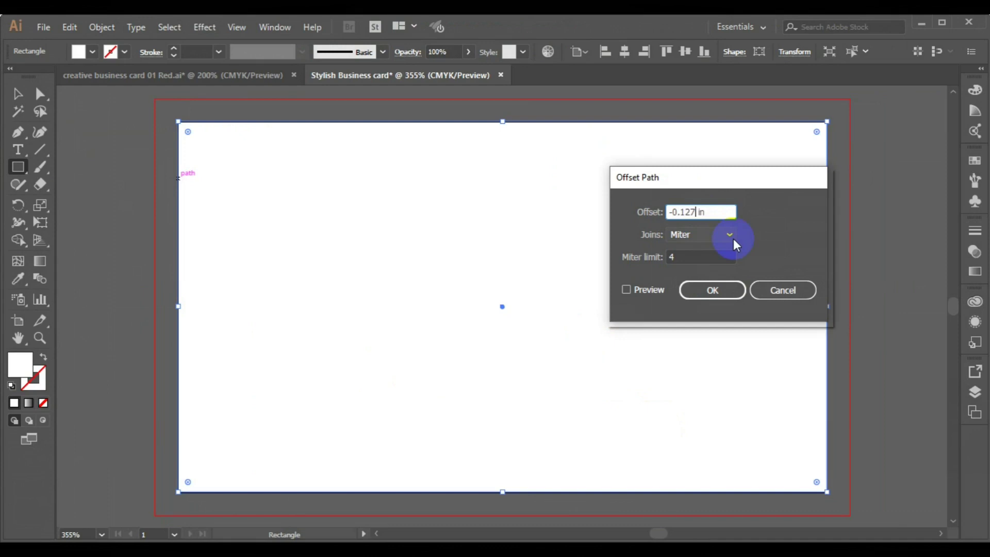
{"action": "key", "text": "BackSpace"}
{"action": "double_click", "coordinate": [692, 211]}
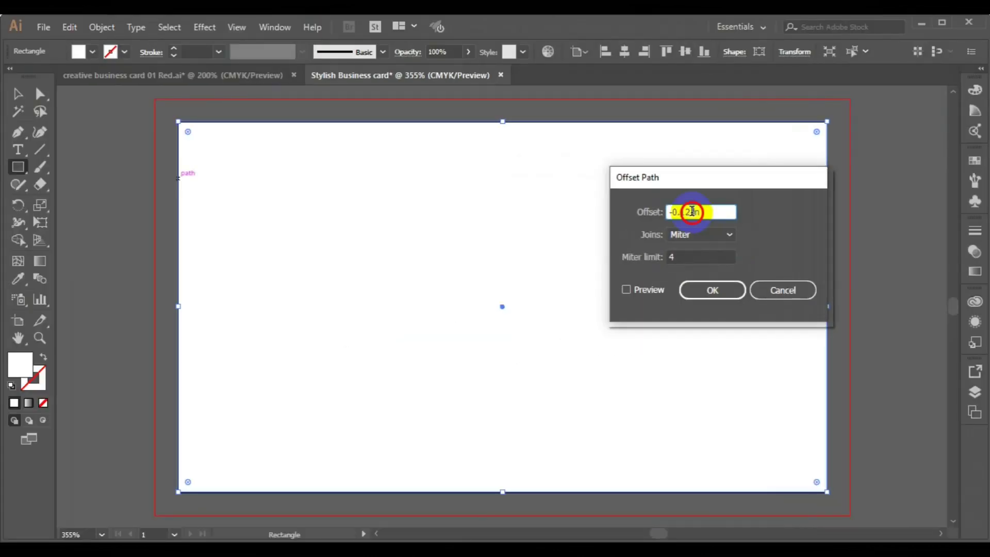
{"action": "double_click", "coordinate": [710, 213]}
{"action": "key", "text": "BackSpace"}
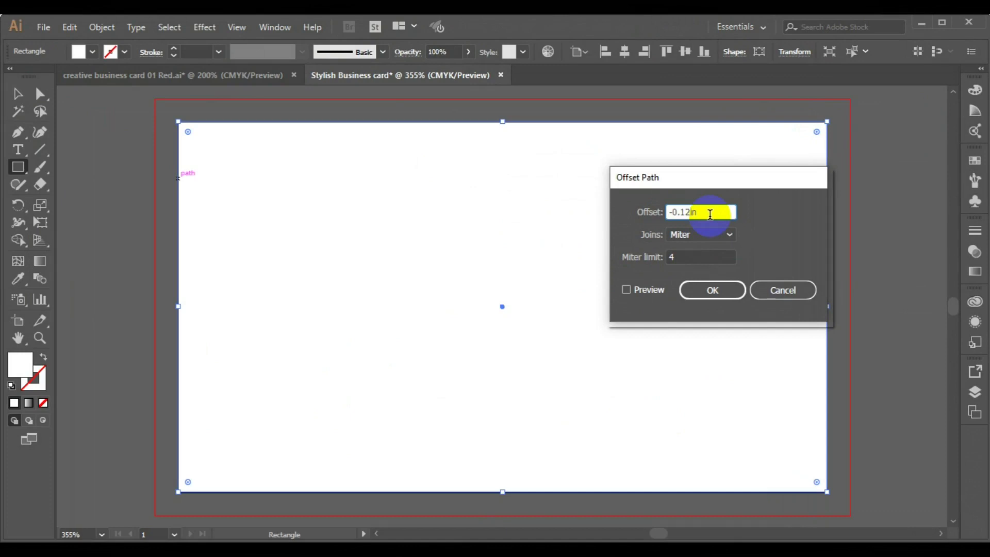
{"action": "type", "text": "5"}
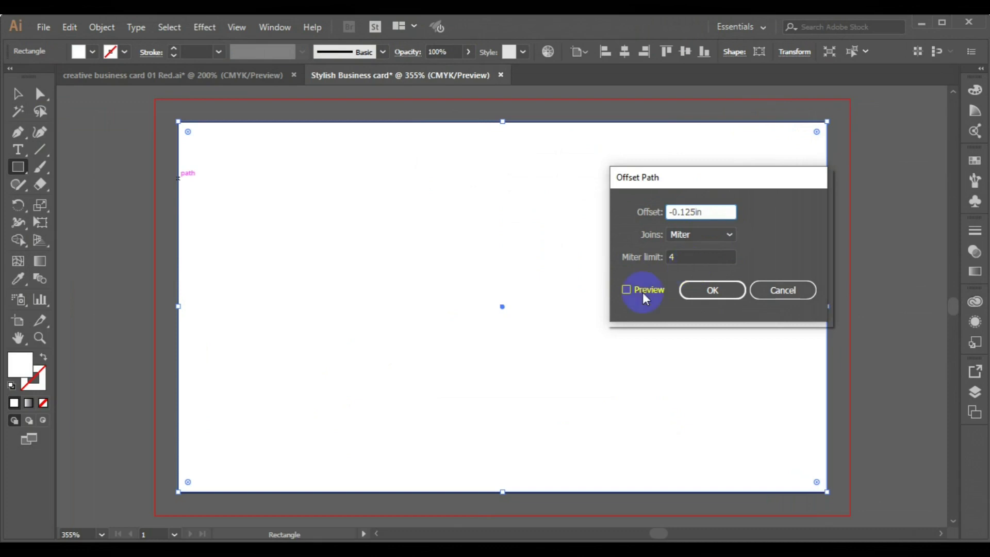
{"action": "left_click", "coordinate": [626, 290]}
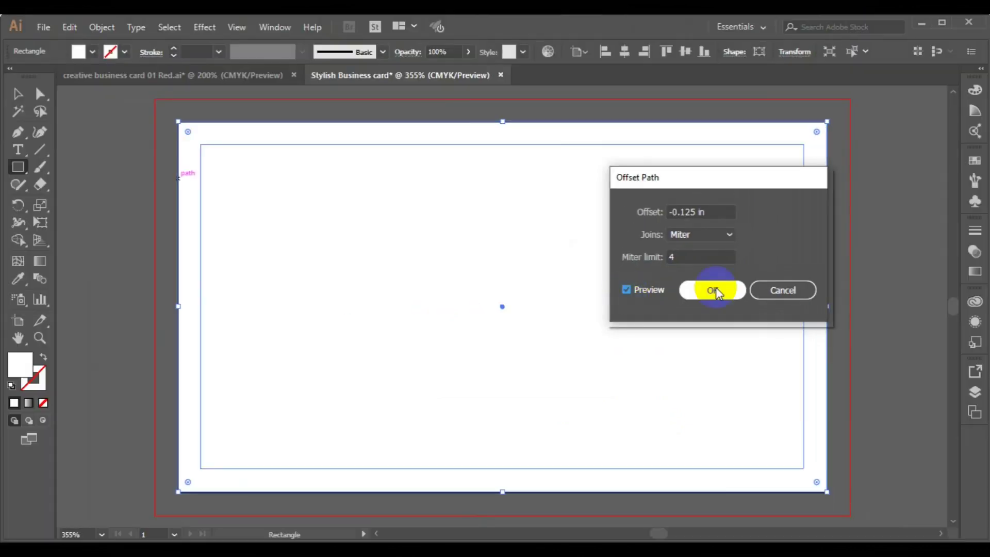
{"action": "left_click", "coordinate": [716, 290]}
Convert the inset rectangle path into margin guides
{"action": "right_click", "coordinate": [519, 282]}
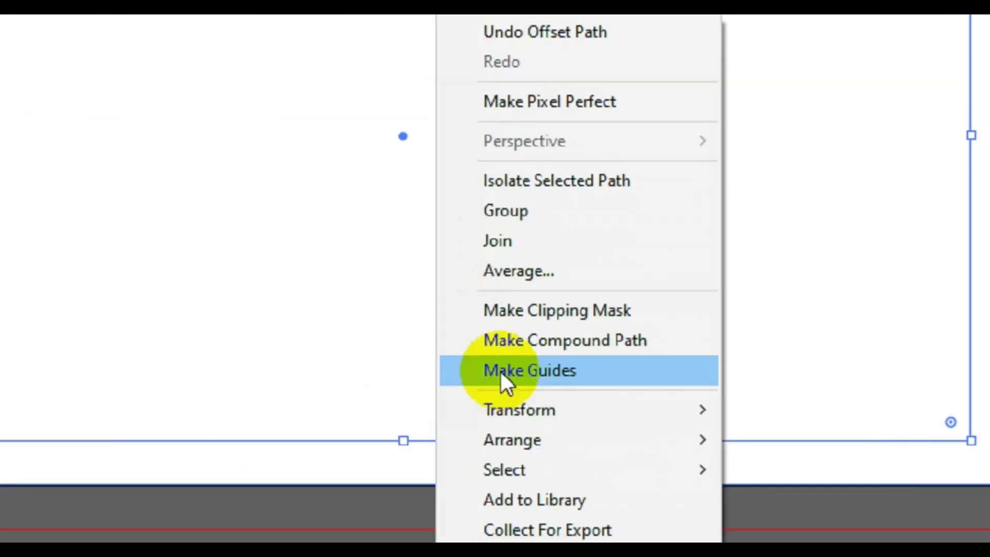
{"action": "left_click", "coordinate": [544, 418]}
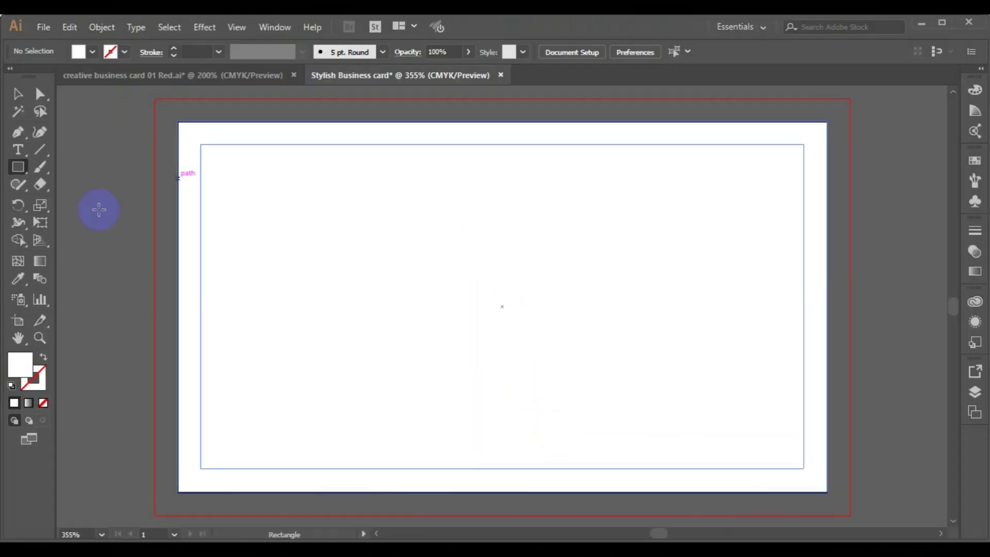
{"action": "left_click", "coordinate": [24, 96]}
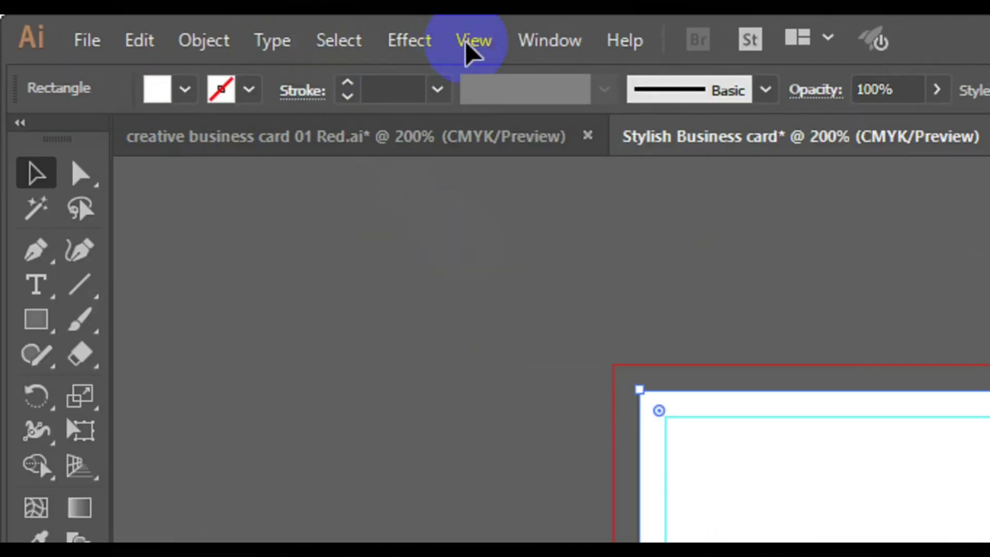
Show the rulers and place a horizontal guide through the card's vertical centre, leaving nothing selected
{"action": "left_click", "coordinate": [467, 44]}
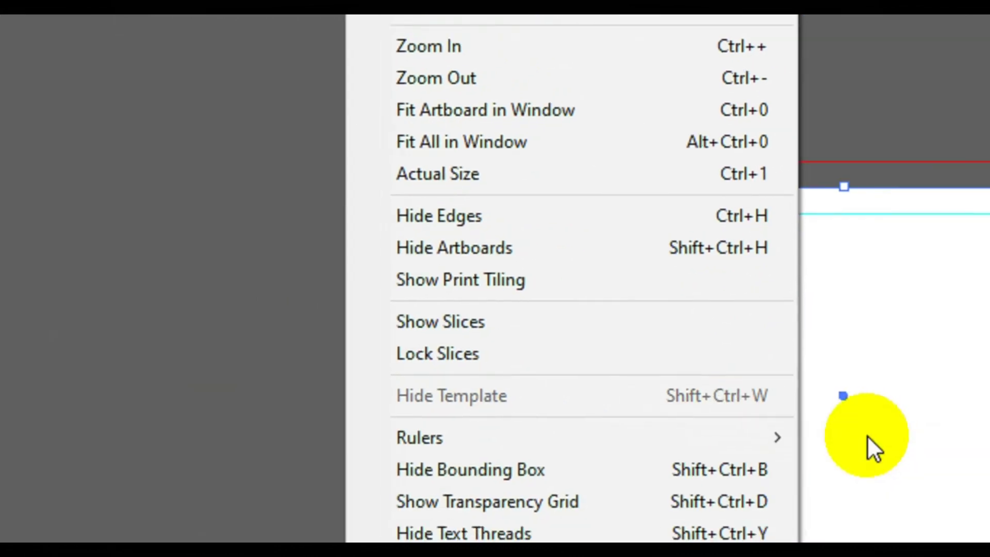
{"action": "mouse_move", "coordinate": [753, 443]}
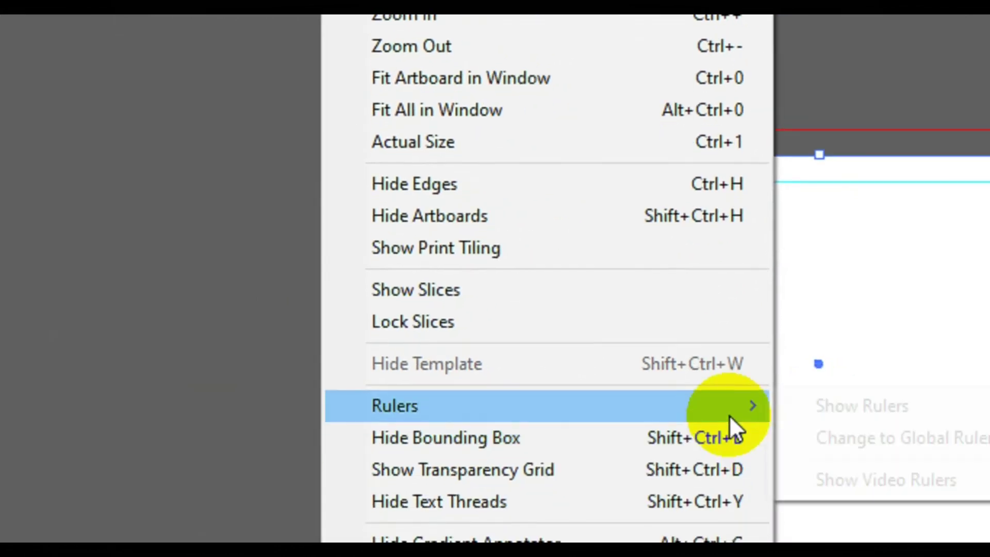
{"action": "left_click", "coordinate": [876, 407]}
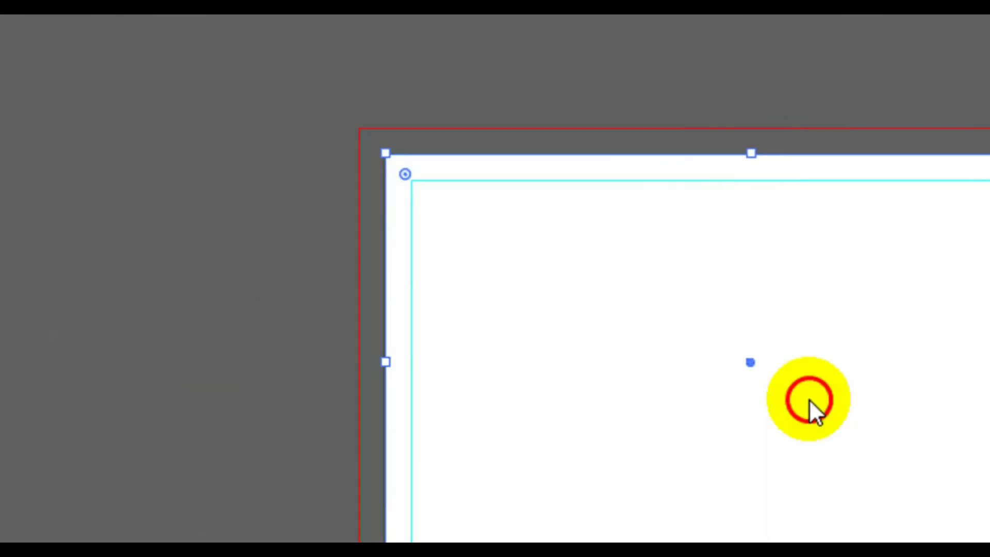
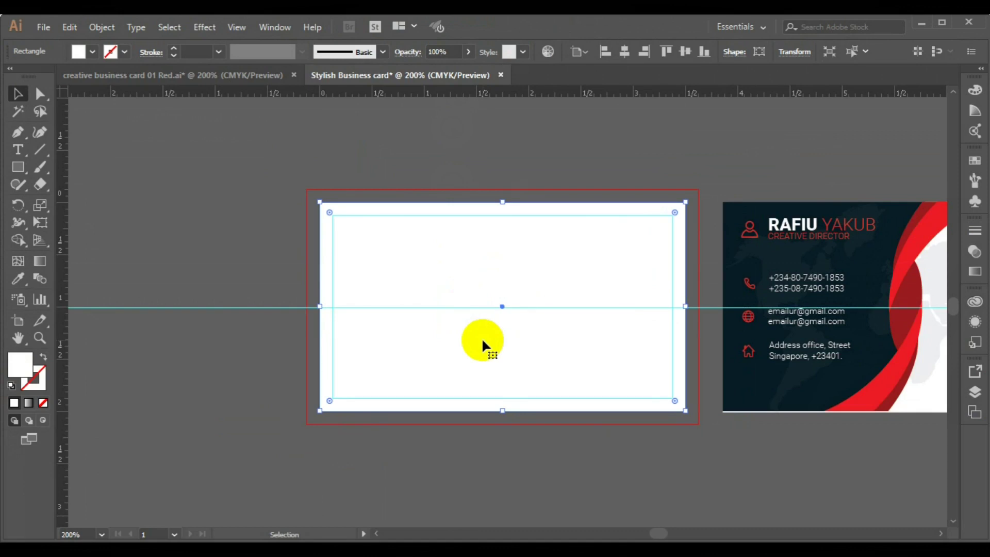
{"action": "key", "text": "ctrl+shift+a"}
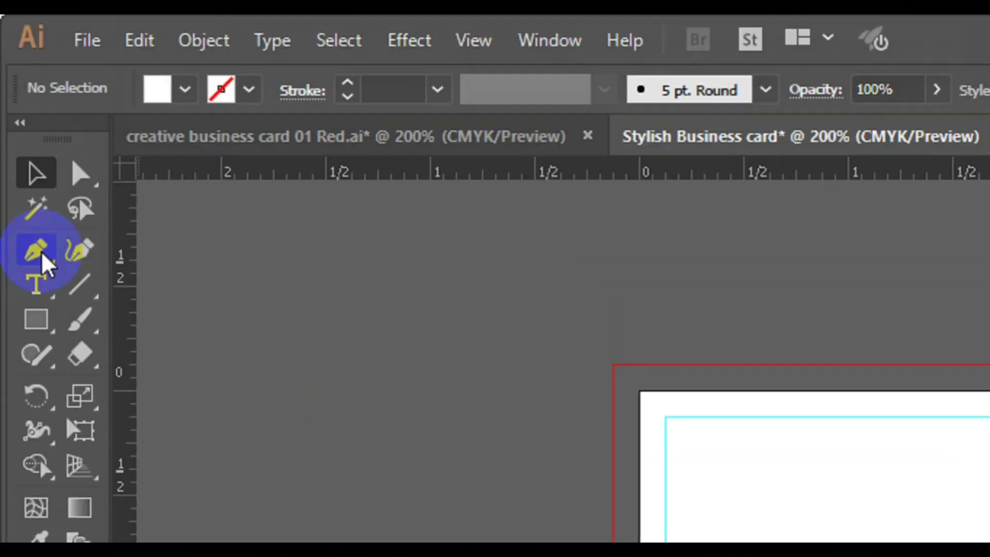
Set the stroke colour to black for drawing with the Pen tool
{"action": "left_click", "coordinate": [19, 133]}
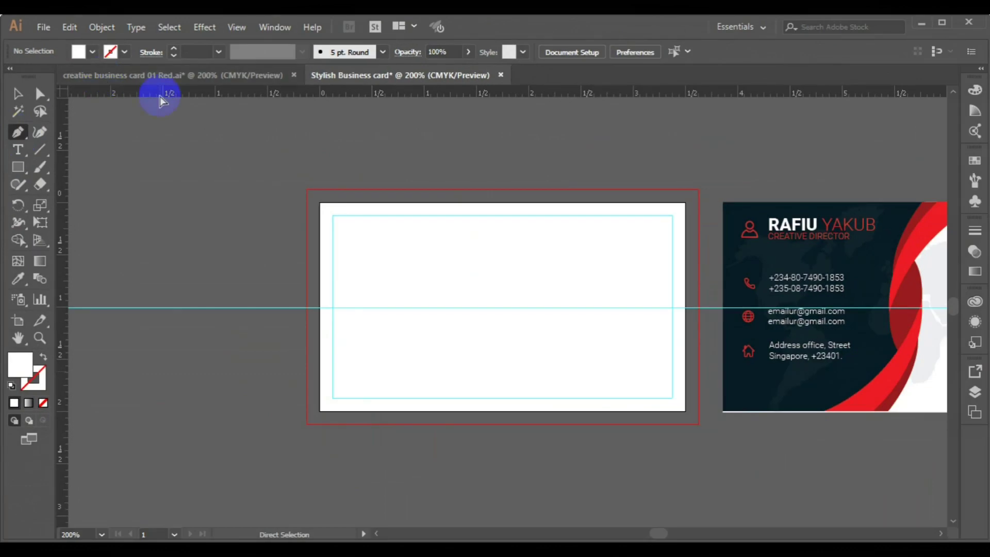
{"action": "left_click", "coordinate": [124, 54]}
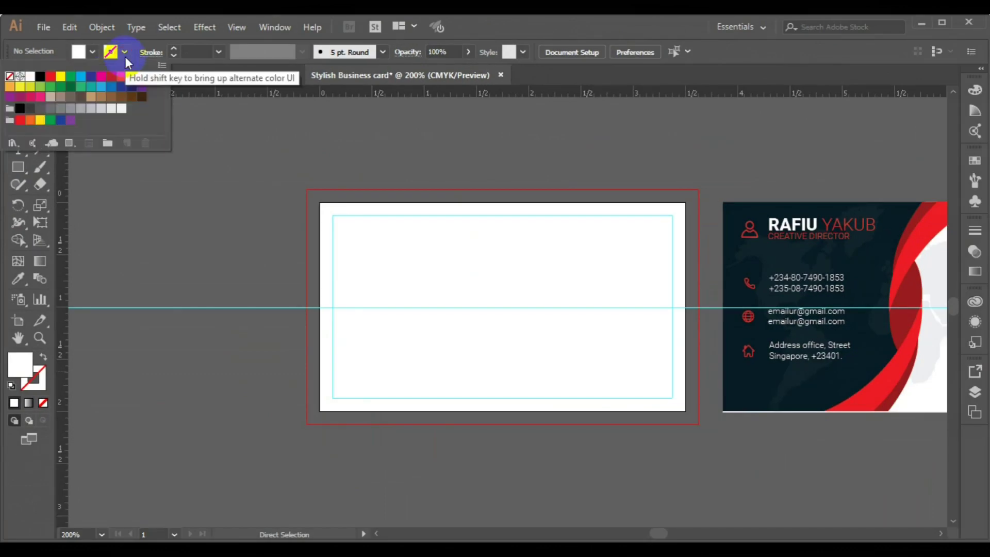
{"action": "left_click", "coordinate": [40, 76]}
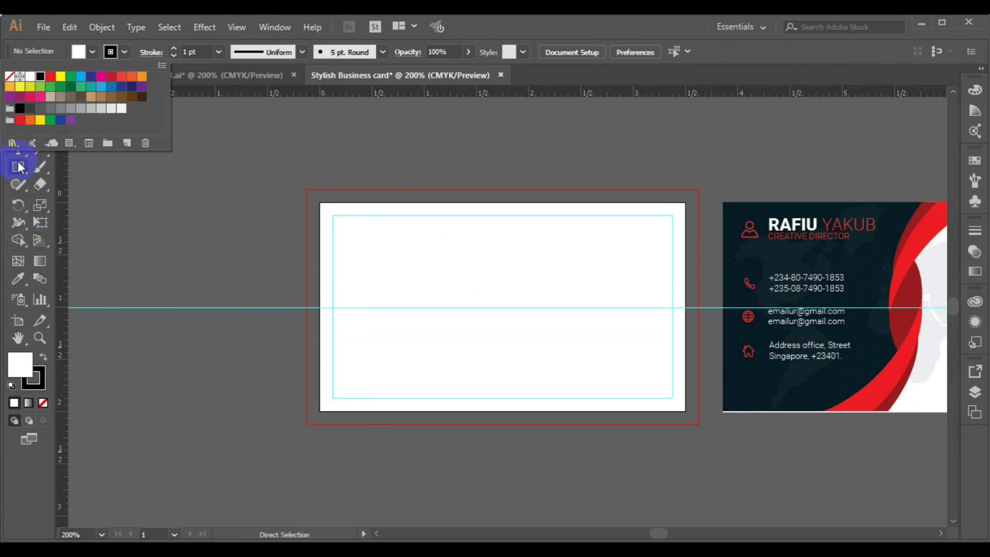
{"action": "left_click", "coordinate": [19, 146]}
{"action": "left_click", "coordinate": [19, 133]}
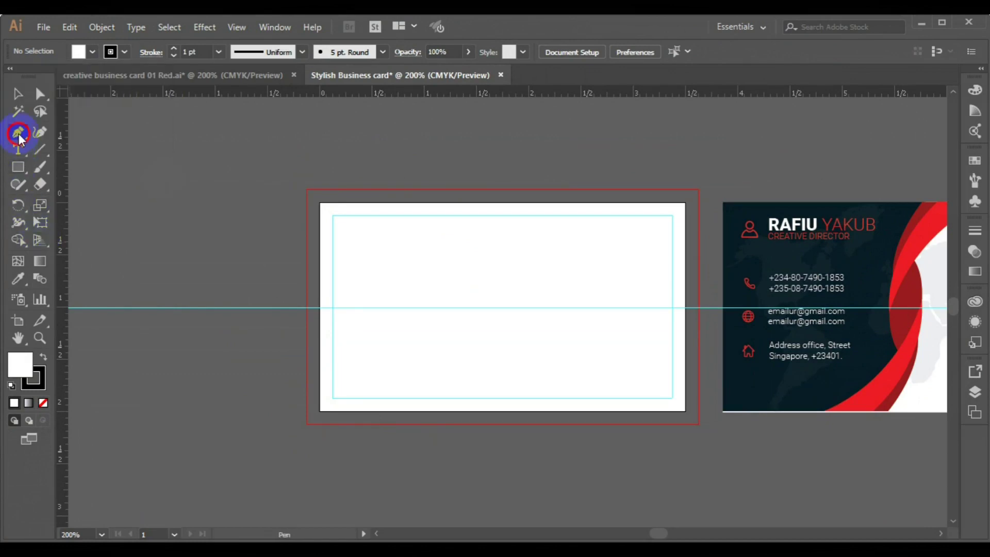
Draw a closed horn-shaped curve from about 1 in on the bottom edge up to the centre guide and back down to about 1.44 in
{"action": "left_click", "coordinate": [424, 411]}
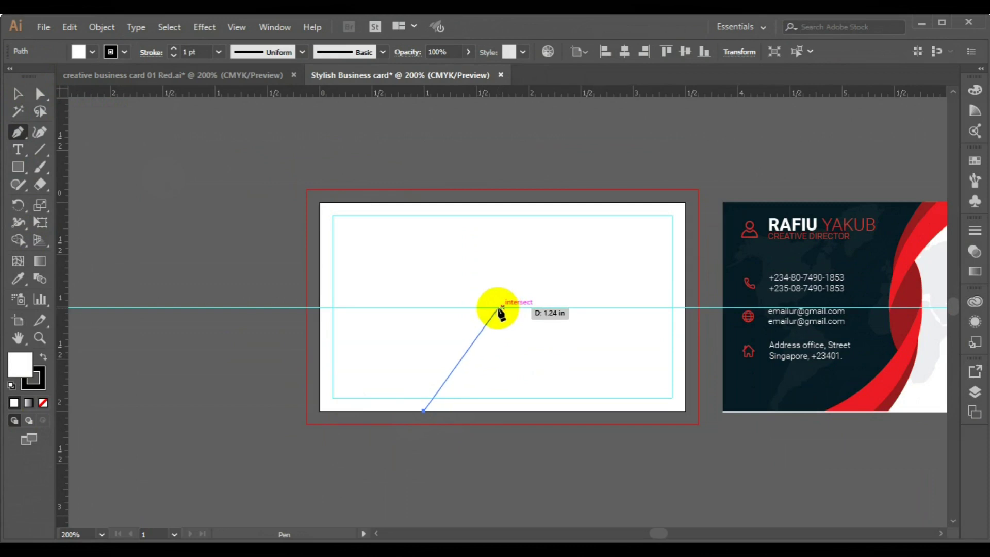
{"action": "left_click", "coordinate": [497, 307]}
{"action": "left_click_drag", "start_coordinate": [501, 295], "coordinate": [511, 228]}
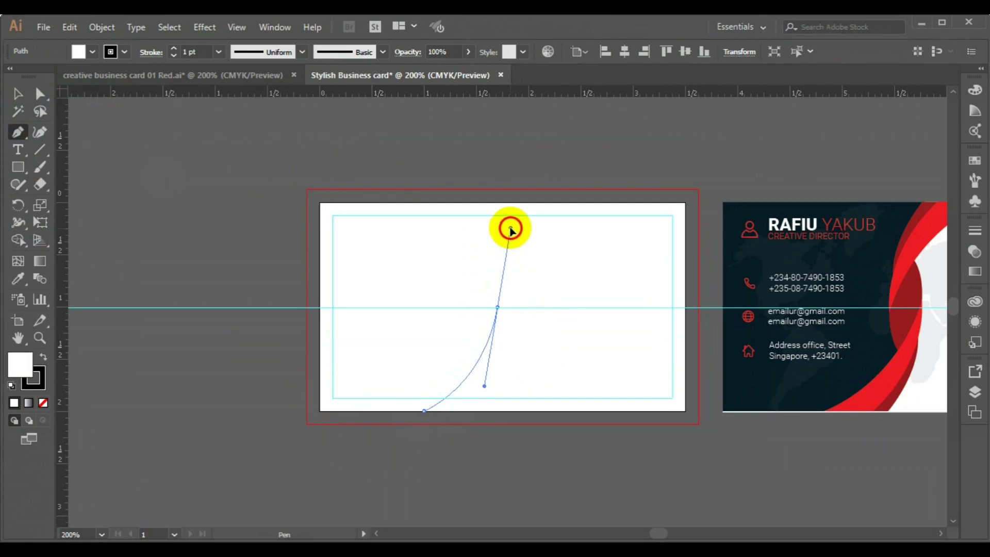
{"action": "left_click", "coordinate": [497, 307]}
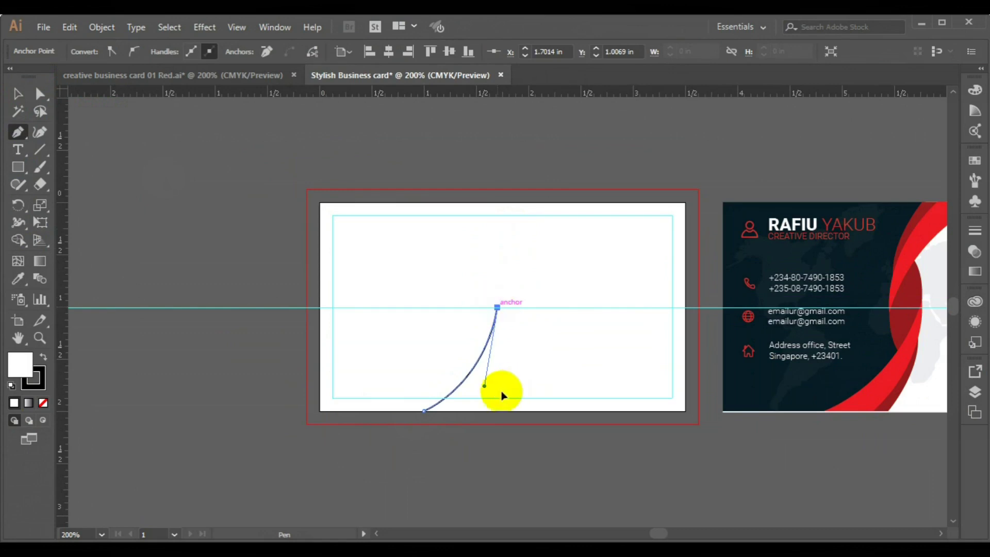
{"action": "left_click_drag", "start_coordinate": [480, 412], "coordinate": [458, 432]}
{"action": "mouse_move", "coordinate": [435, 467]}
{"action": "left_mouse_down"}
{"action": "mouse_move", "coordinate": [419, 500]}
{"action": "mouse_move", "coordinate": [450, 464]}
{"action": "mouse_move", "coordinate": [423, 473]}
{"action": "left_mouse_up"}
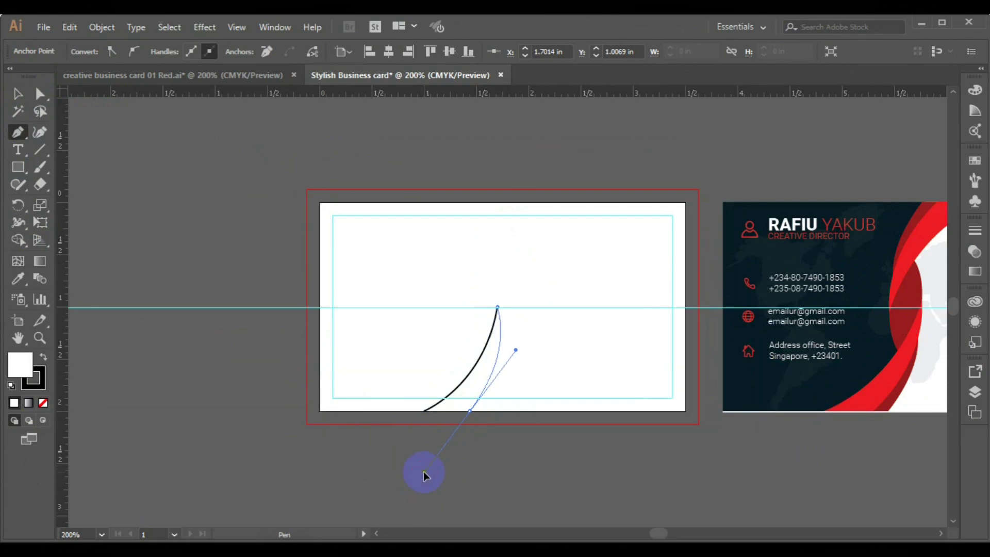
{"action": "left_click", "coordinate": [470, 411]}
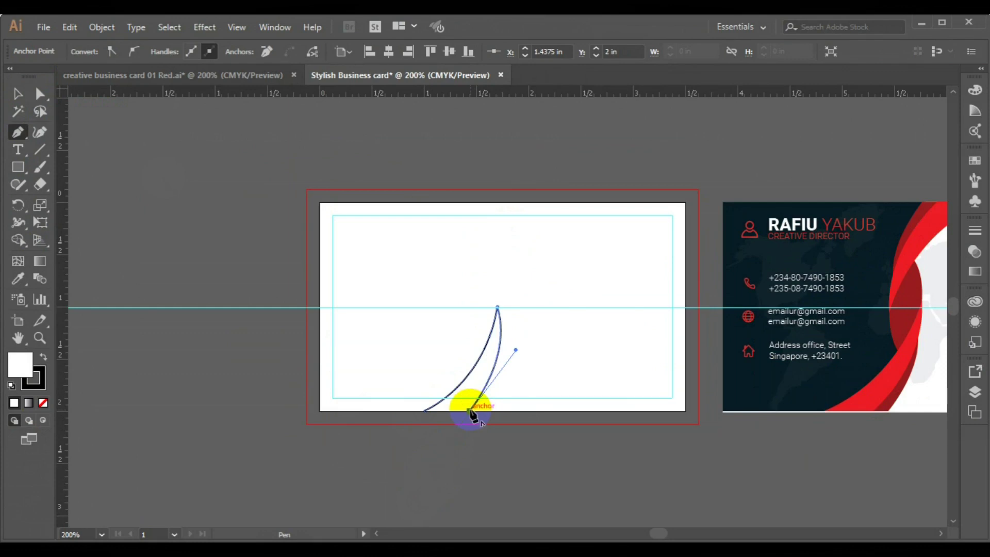
{"action": "left_click", "coordinate": [423, 411]}
{"action": "left_click_drag", "start_coordinate": [423, 412], "coordinate": [426, 414]}
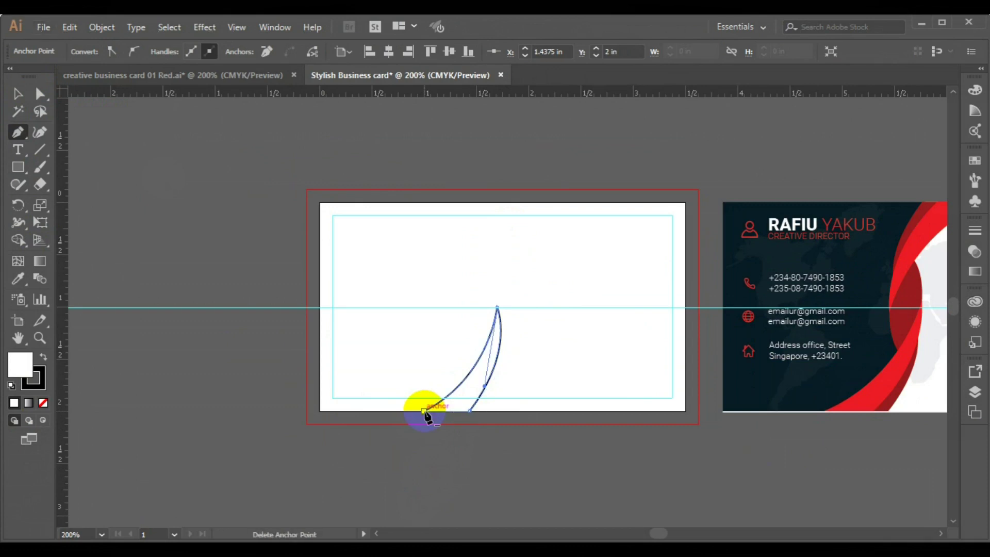
{"action": "left_click", "coordinate": [546, 383]}
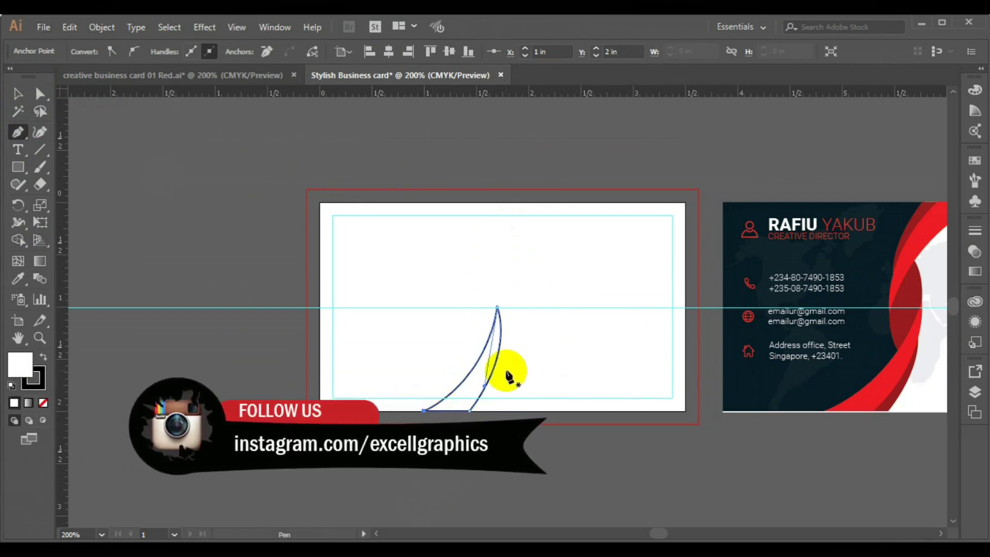
Draw a narrow closed shape from about 1.58 in on the bottom edge, curving up to the horn's outer edge and back to its lower corner
{"action": "left_click", "coordinate": [486, 411]}
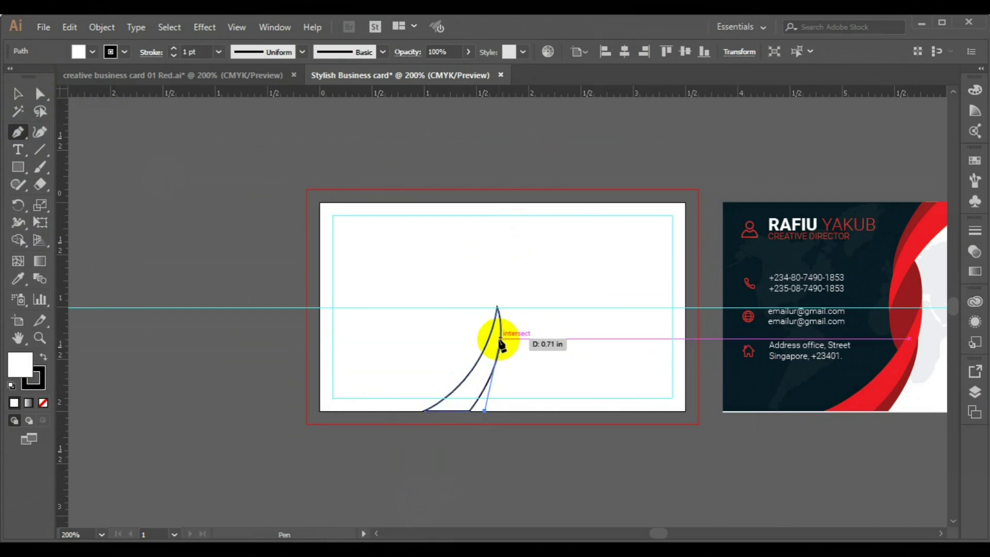
{"action": "left_click", "coordinate": [496, 309]}
{"action": "left_click_drag", "start_coordinate": [496, 309], "coordinate": [494, 305]}
{"action": "left_click", "coordinate": [494, 304]}
{"action": "left_click", "coordinate": [500, 339]}
{"action": "left_click_drag", "start_coordinate": [467, 422], "coordinate": [469, 413]}
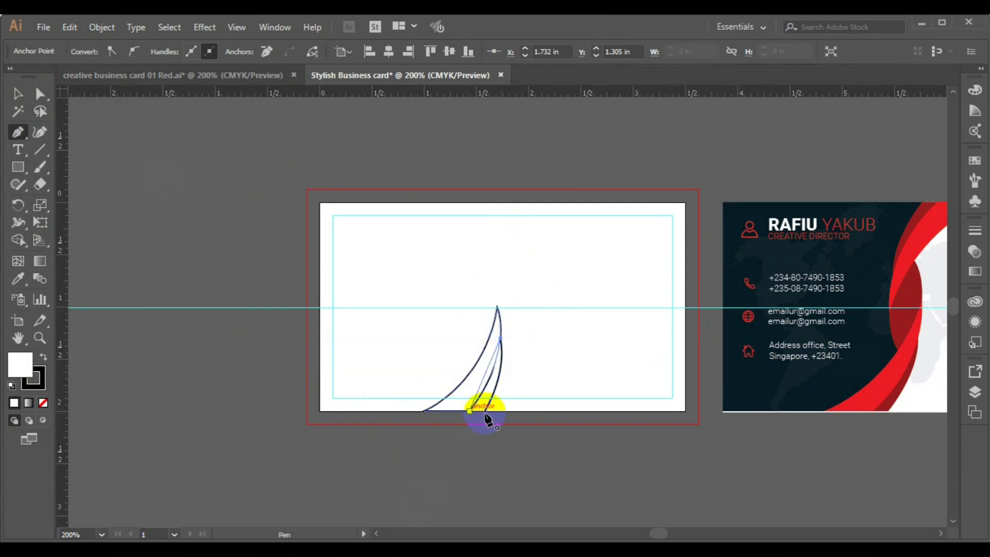
{"action": "left_click_drag", "start_coordinate": [484, 412], "coordinate": [484, 413]}
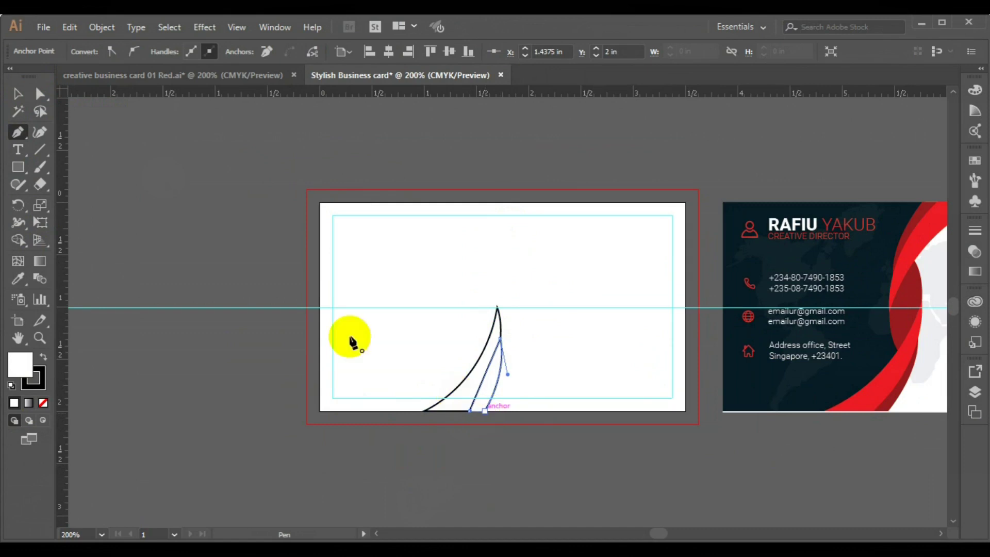
Send the narrow curved shape behind the larger horn shape
{"action": "left_click", "coordinate": [19, 96]}
{"action": "left_click", "coordinate": [491, 383]}
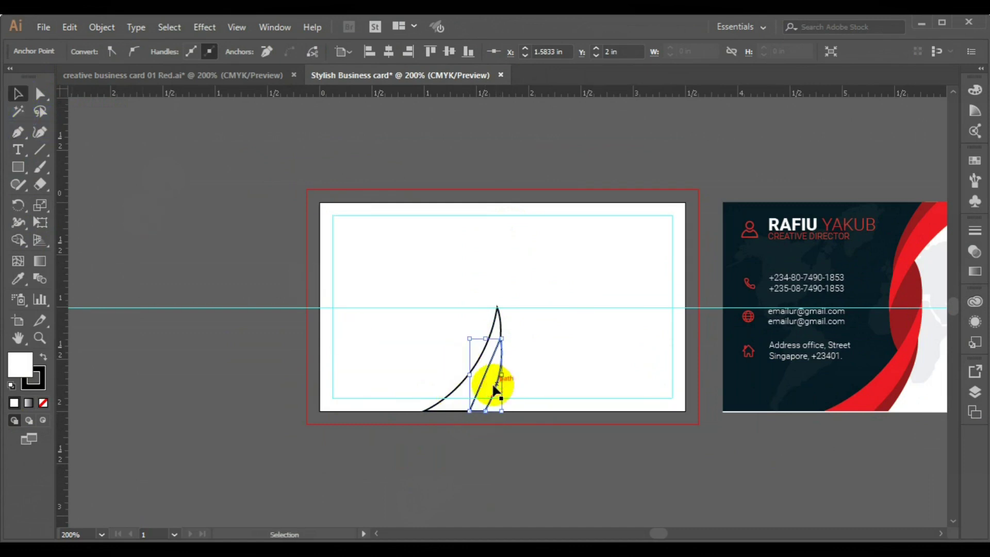
{"action": "right_click", "coordinate": [492, 385]}
{"action": "mouse_move", "coordinate": [567, 306]}
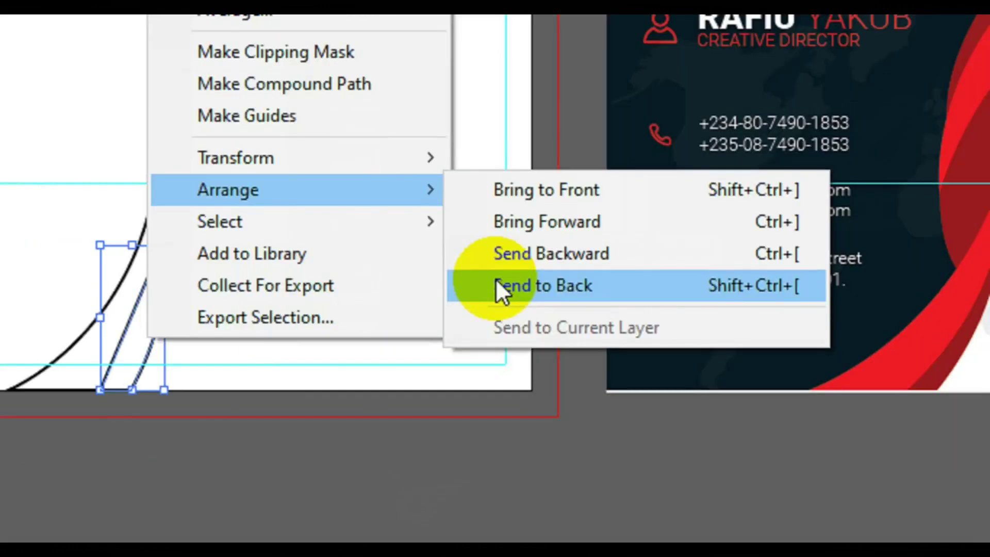
{"action": "left_click", "coordinate": [495, 281]}
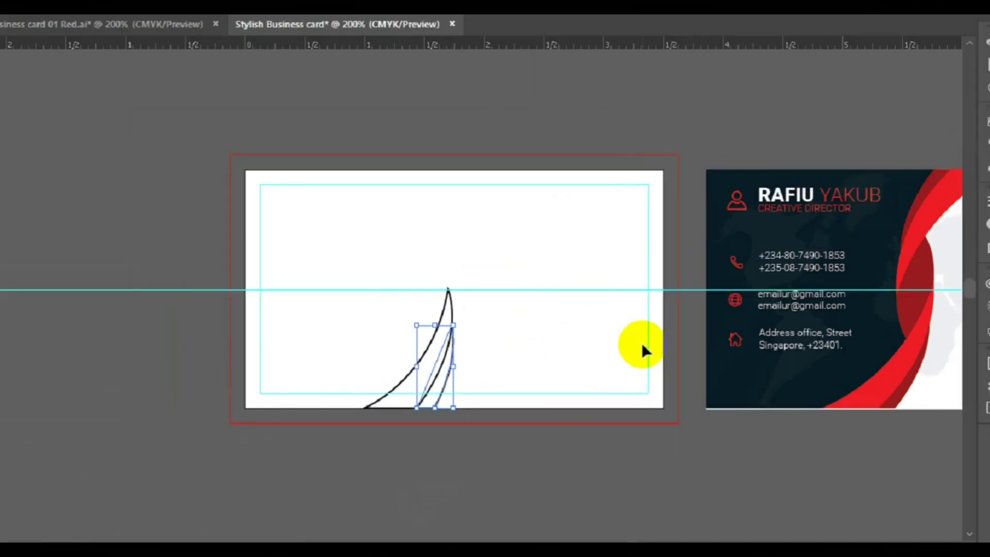
{"action": "left_click", "coordinate": [486, 451]}
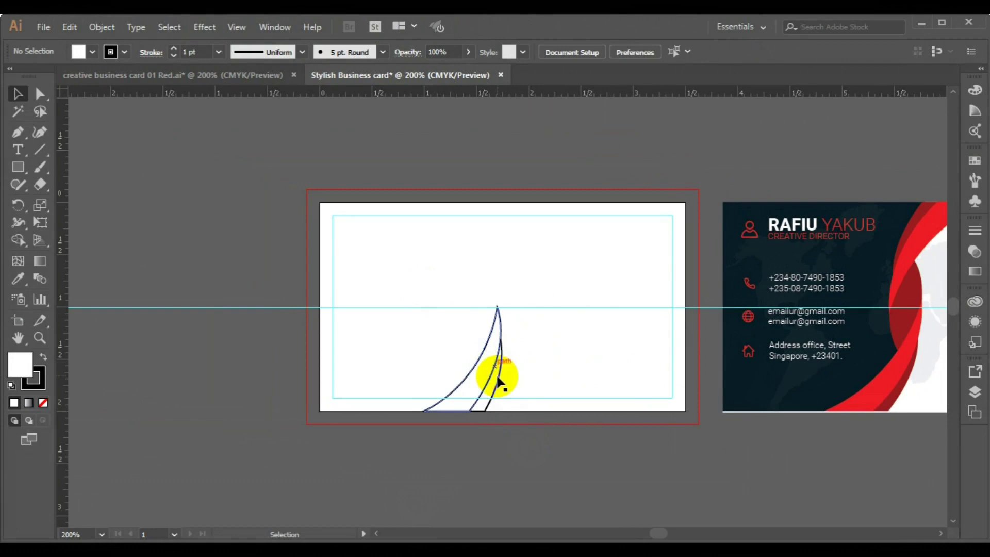
{"action": "left_click", "coordinate": [498, 380]}
{"action": "left_click", "coordinate": [498, 381]}
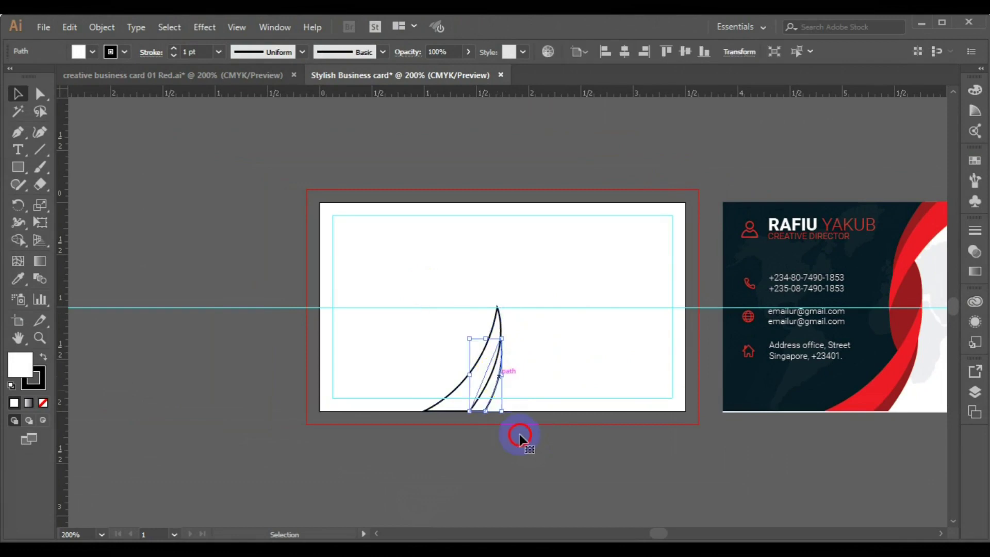
Group the narrow curved shape and the larger horn shape together
{"action": "left_click", "coordinate": [502, 424]}
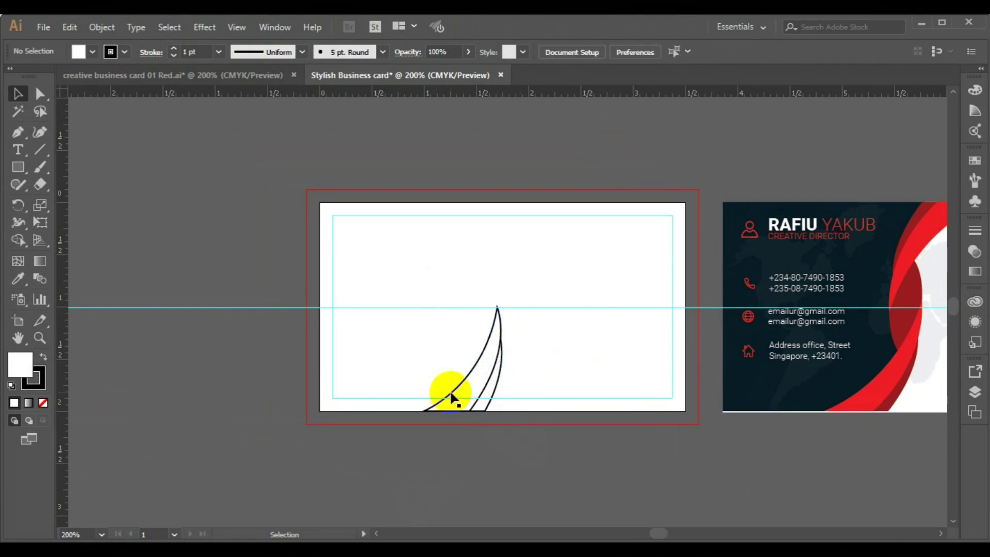
{"action": "left_click", "coordinate": [491, 392]}
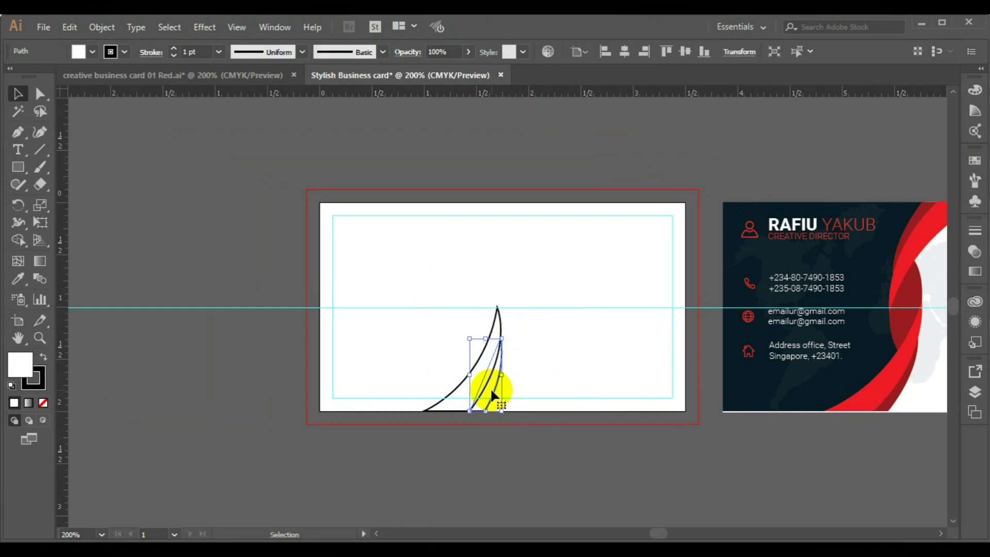
{"action": "left_click", "coordinate": [459, 382], "text": "shift"}
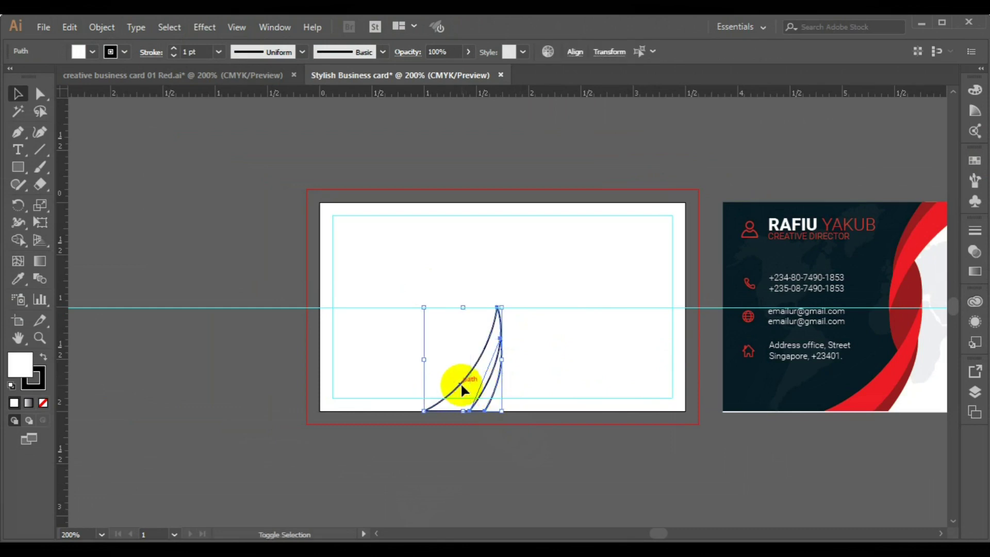
{"action": "left_click", "coordinate": [97, 28]}
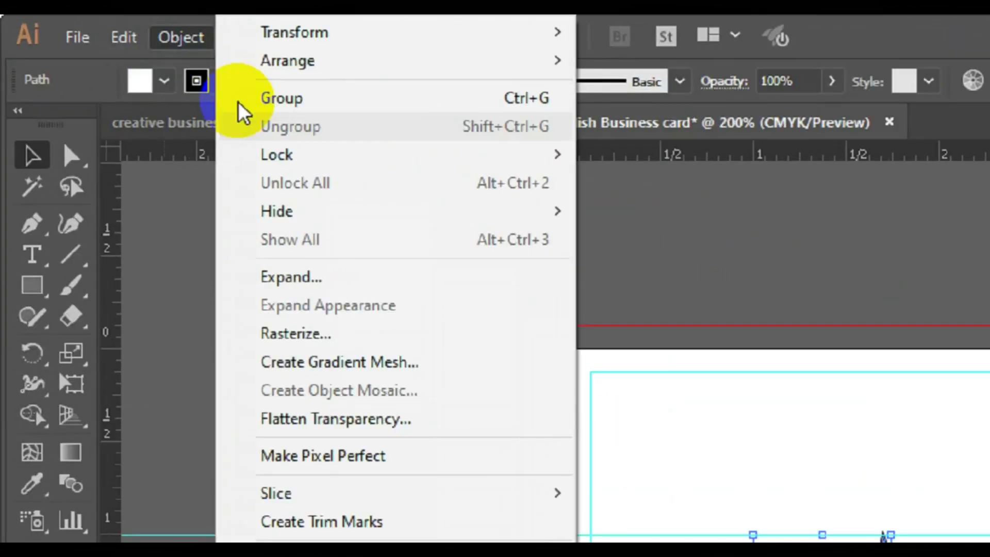
{"action": "left_click", "coordinate": [289, 98]}
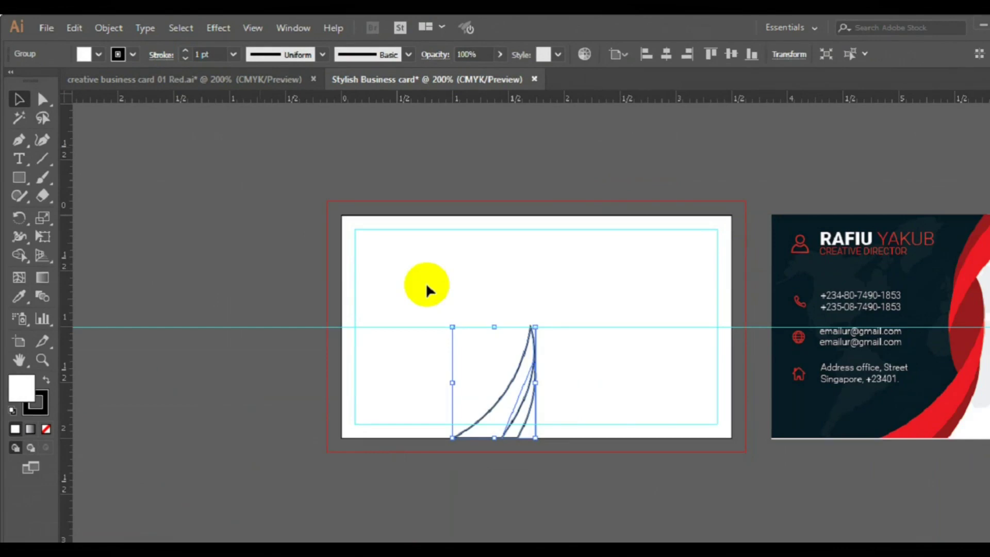
Duplicate the curved group above the original and nudge the copy down to fit between the card's top edge and the centre guide
{"action": "left_click", "coordinate": [482, 382]}
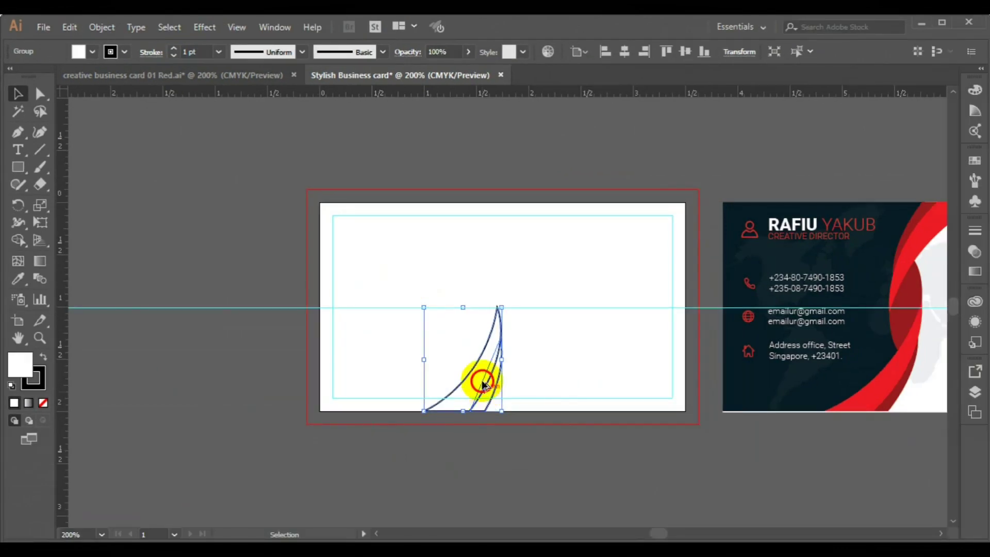
{"action": "left_click_drag", "start_coordinate": [482, 384], "coordinate": [498, 286]}
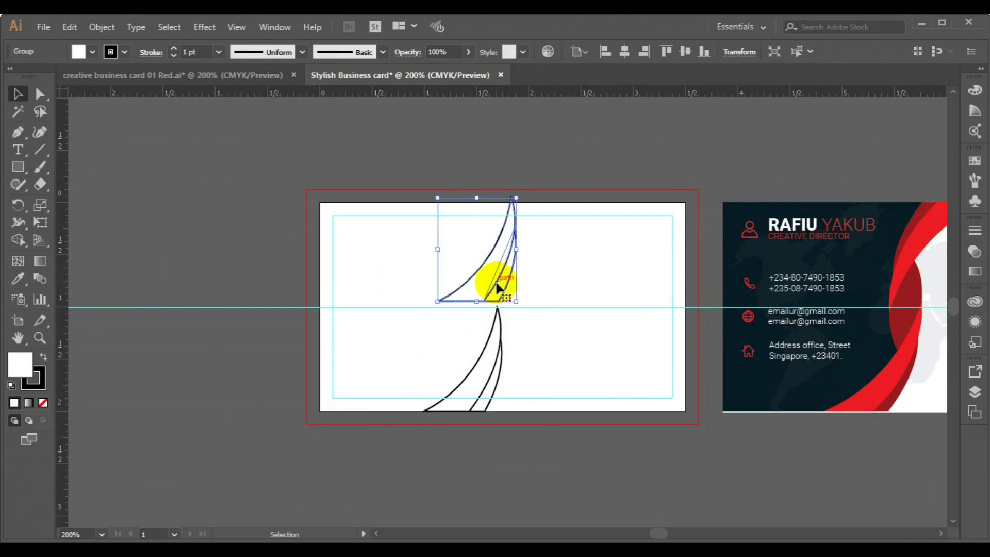
{"action": "key", "text": "Down"}
{"action": "key", "text": "Down"}
{"action": "key", "text": "Down"}
{"action": "key", "text": "Down"}
{"action": "key", "text": "Down"}
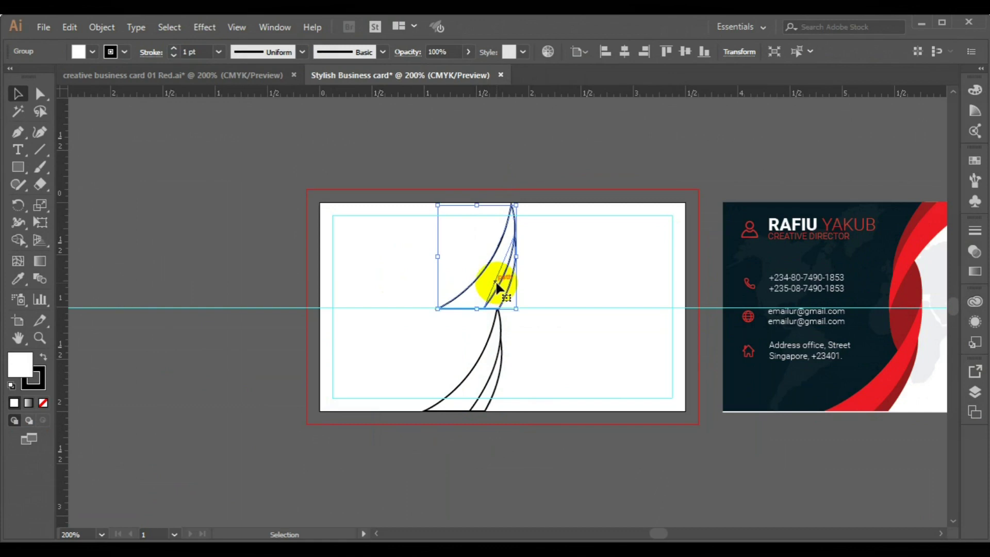
{"action": "key", "text": "Down"}
{"action": "key", "text": "Up"}
Reflect the upper group across the horizontal axis, with preview enabled
{"action": "right_click", "coordinate": [497, 284]}
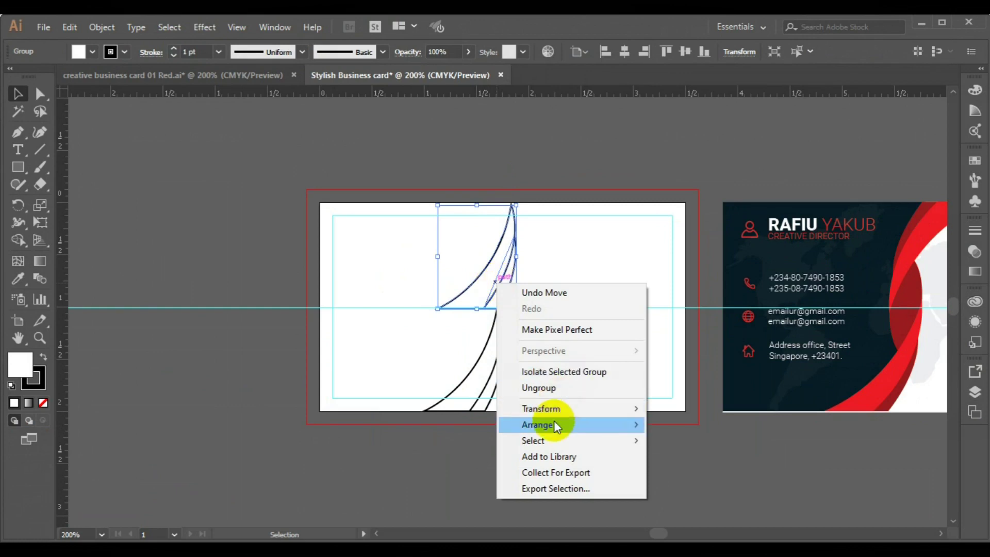
{"action": "mouse_move", "coordinate": [552, 408]}
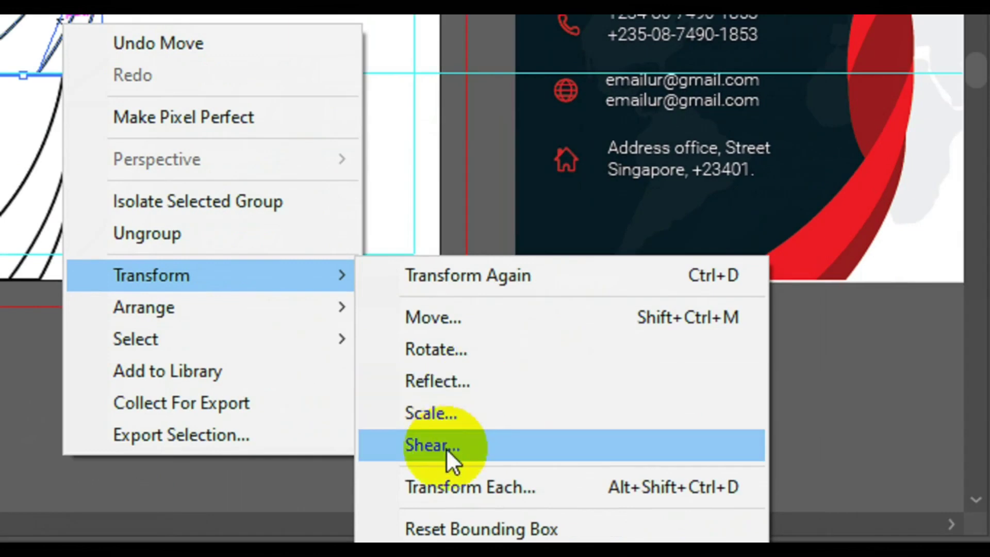
{"action": "left_click", "coordinate": [448, 391]}
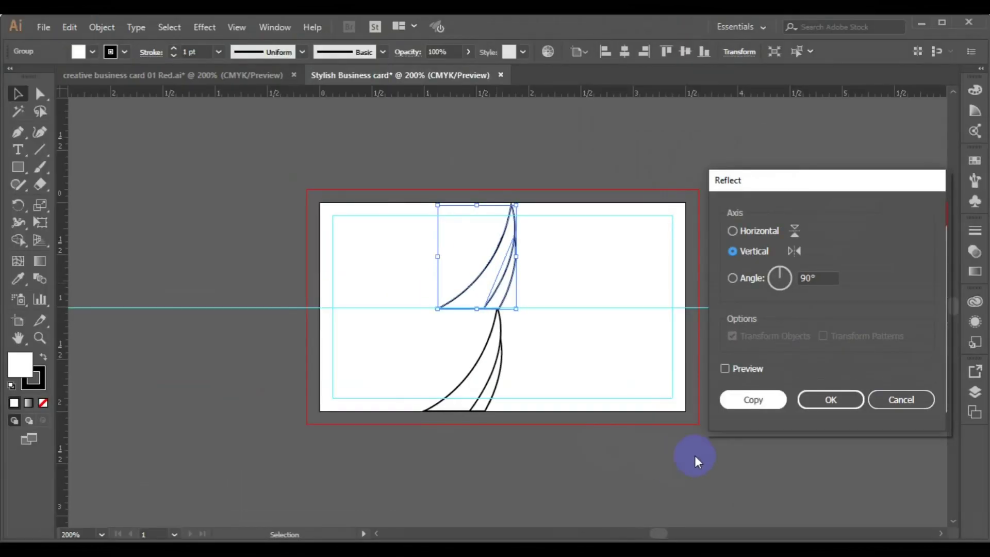
{"action": "left_click", "coordinate": [725, 369]}
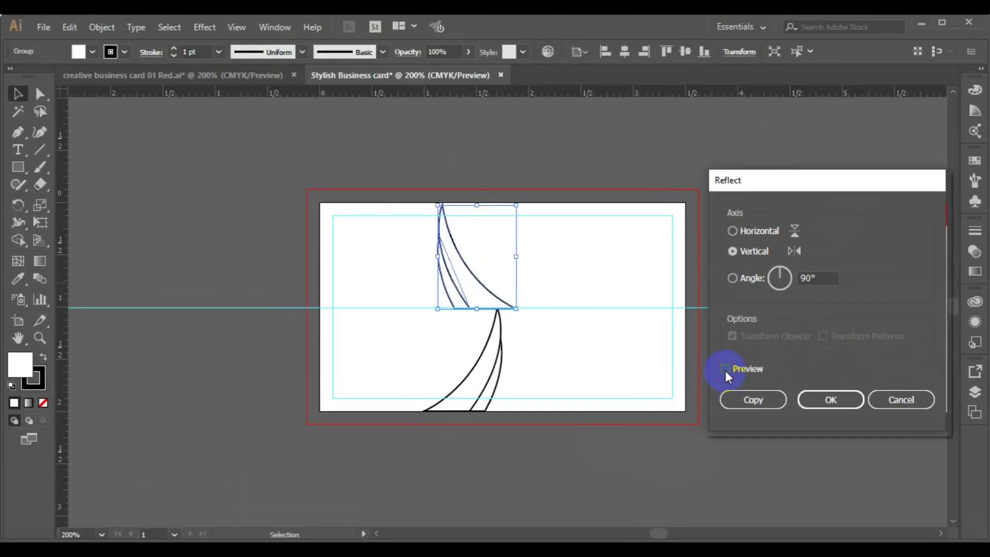
{"action": "left_click", "coordinate": [734, 237]}
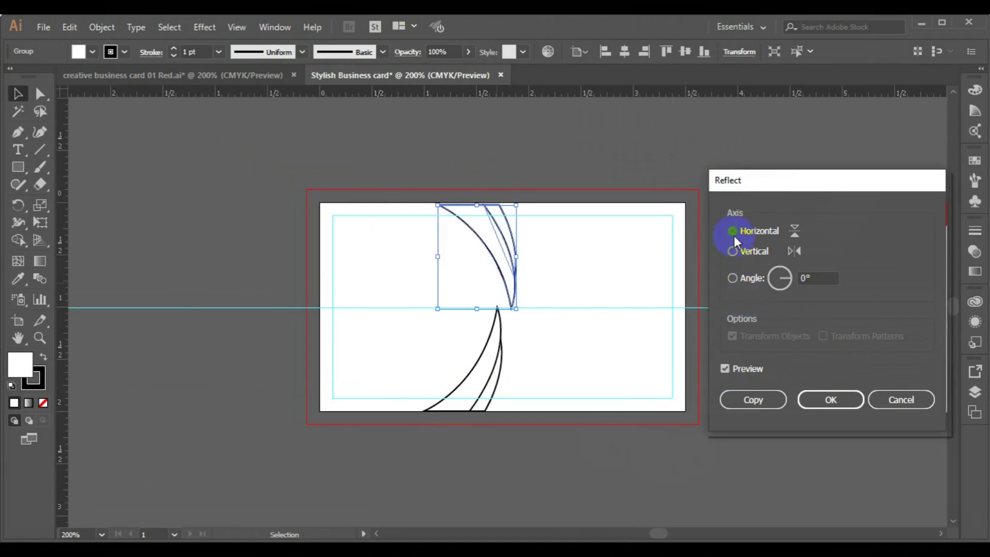
{"action": "left_click", "coordinate": [733, 252]}
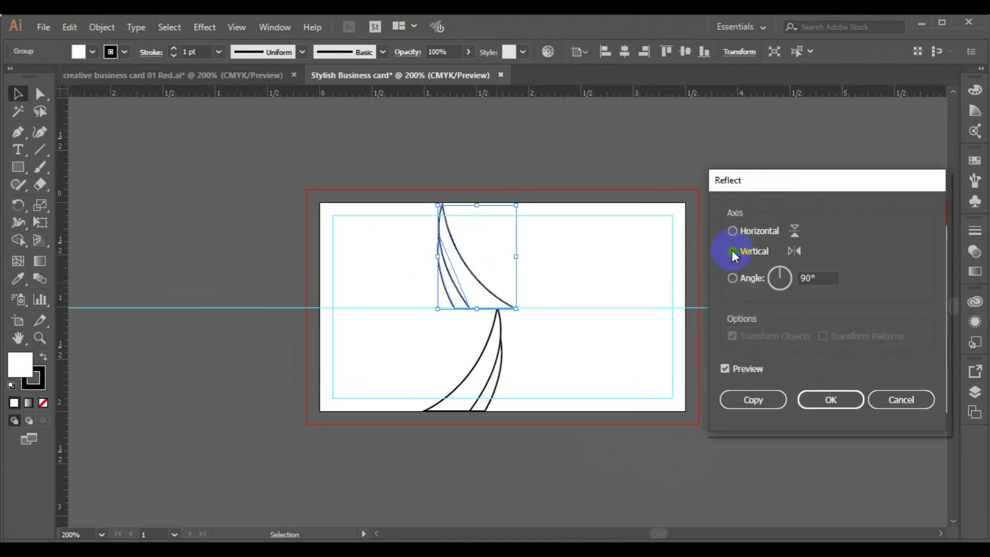
{"action": "left_click", "coordinate": [734, 231]}
{"action": "left_click", "coordinate": [843, 401]}
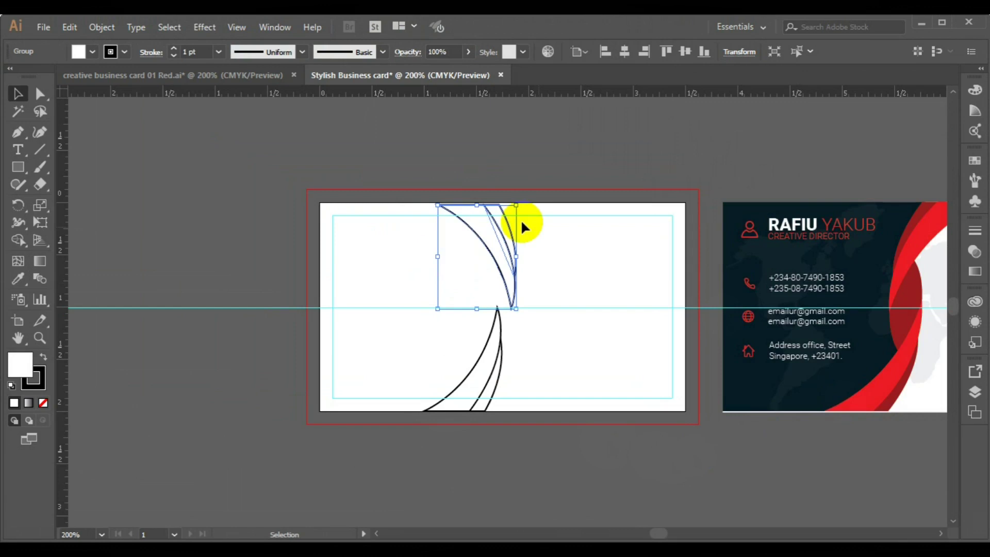
Try rotating the upper group by 180°, and turn it freehand by about another half turn
{"action": "left_click", "coordinate": [501, 241]}
{"action": "right_click", "coordinate": [504, 243]}
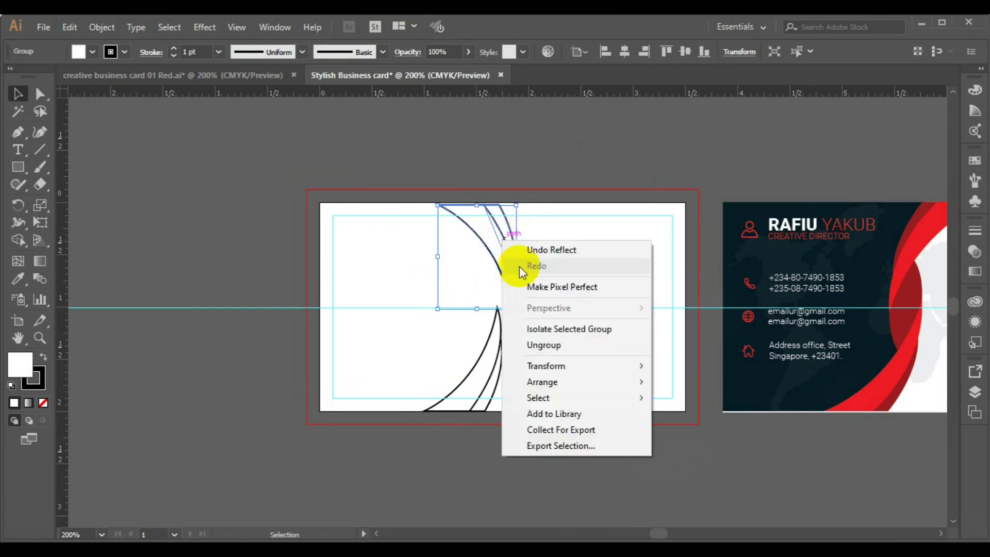
{"action": "mouse_move", "coordinate": [556, 364]}
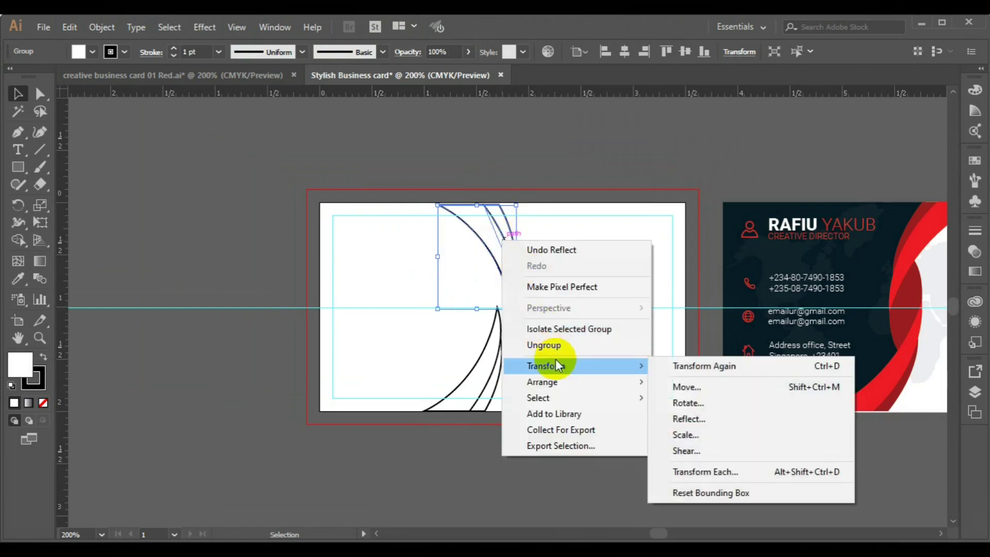
{"action": "left_click", "coordinate": [694, 406]}
{"action": "left_click", "coordinate": [670, 269]}
{"action": "left_click", "coordinate": [722, 182]}
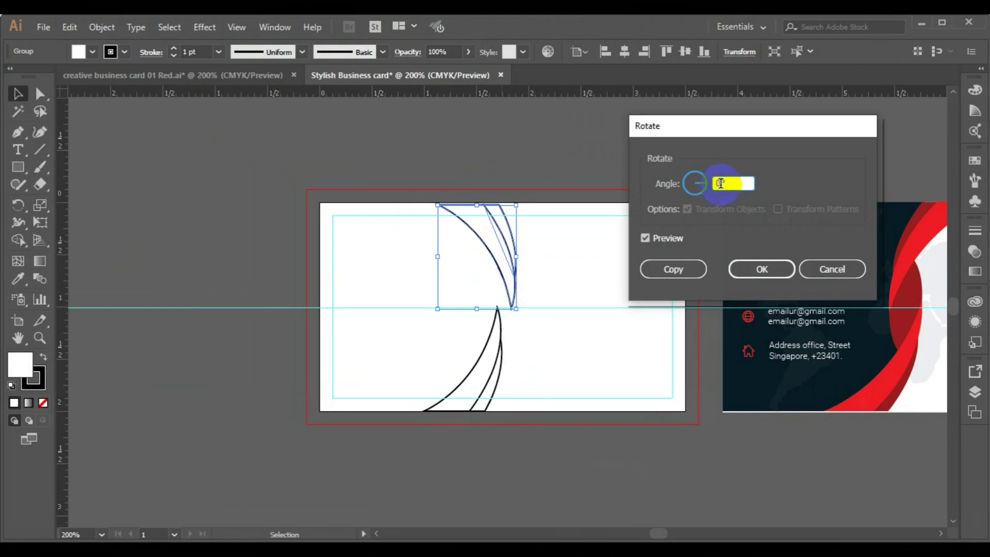
{"action": "type", "text": "180"}
{"action": "key", "text": "Return"}
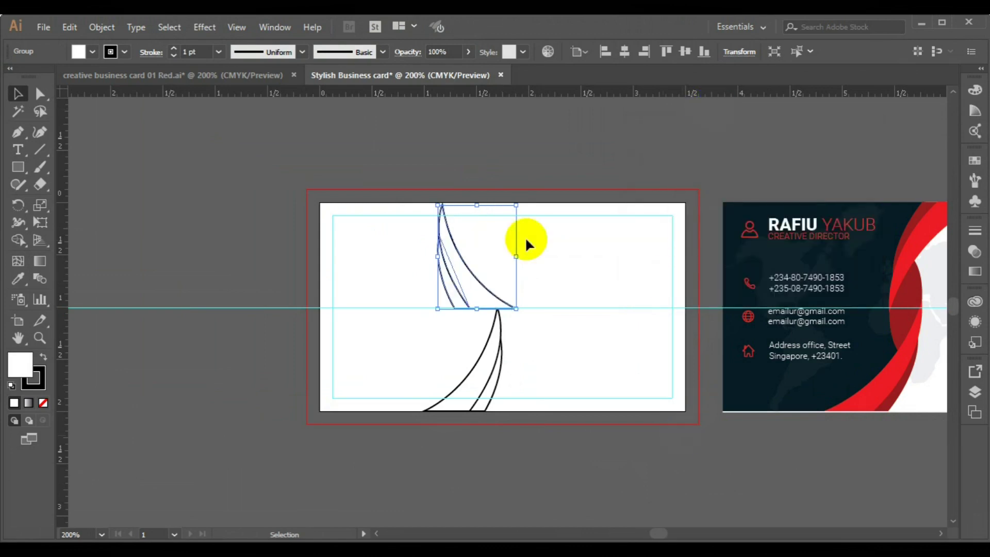
{"action": "left_click", "coordinate": [517, 203]}
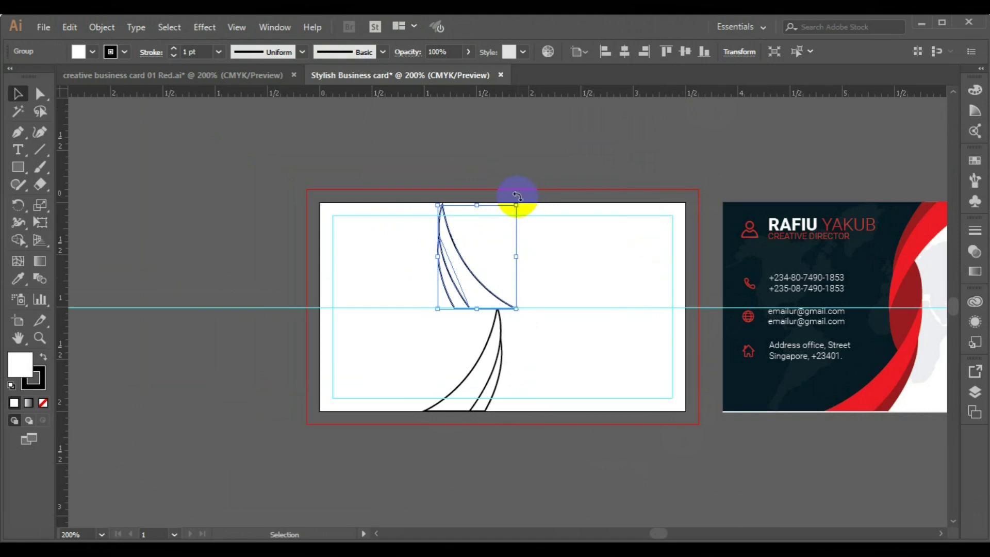
{"action": "left_click_drag", "start_coordinate": [521, 198], "coordinate": [413, 353]}
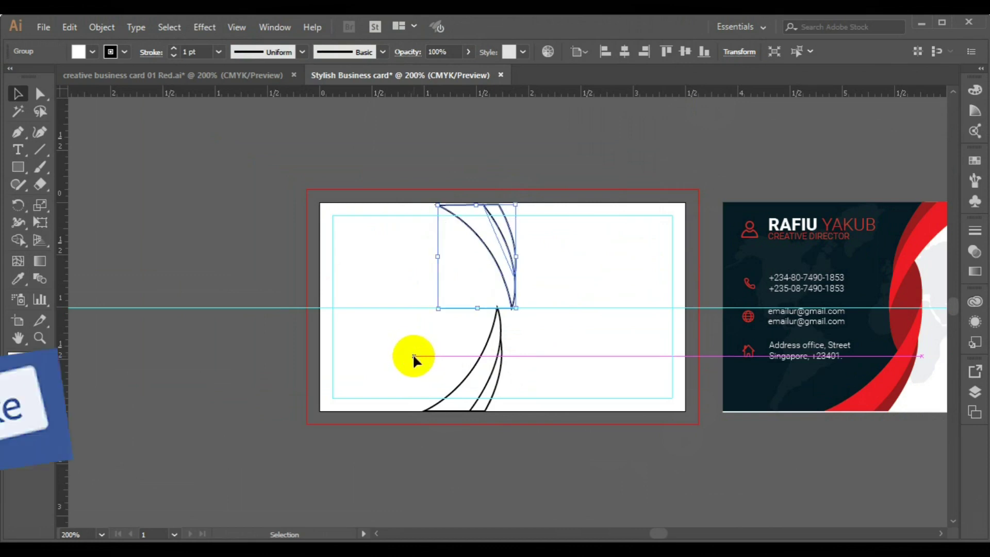
Reflect the upper group across the vertical axis
{"action": "right_click", "coordinate": [512, 290]}
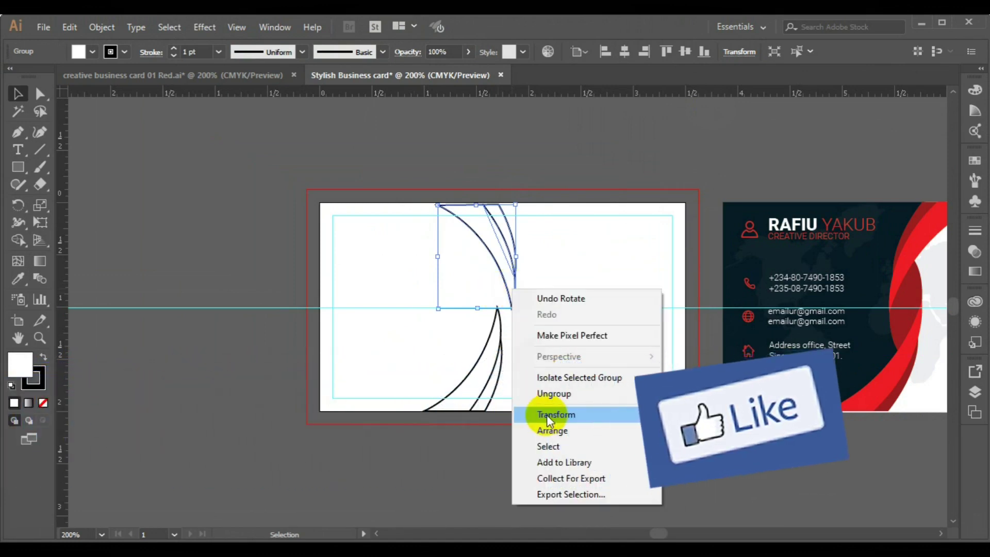
{"action": "mouse_move", "coordinate": [589, 416]}
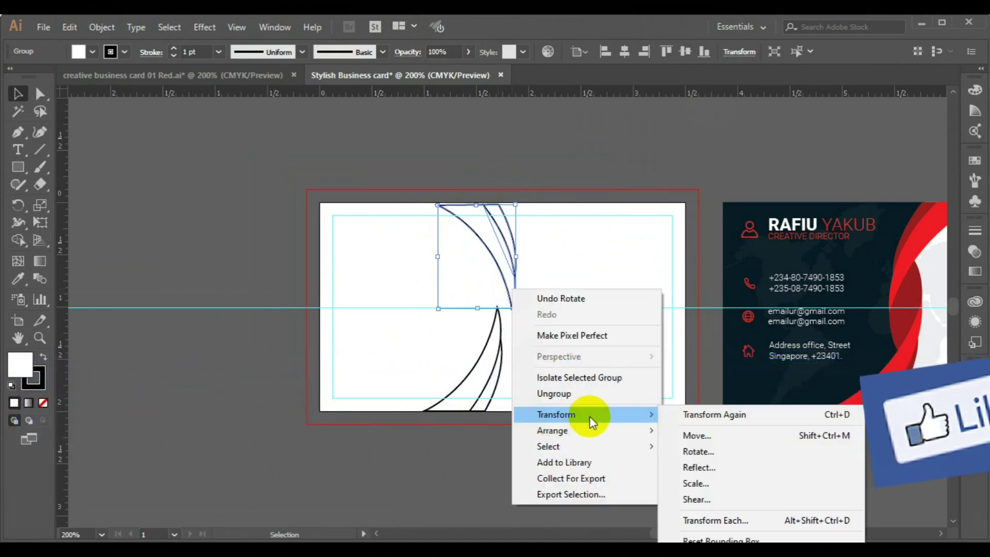
{"action": "left_click", "coordinate": [706, 465]}
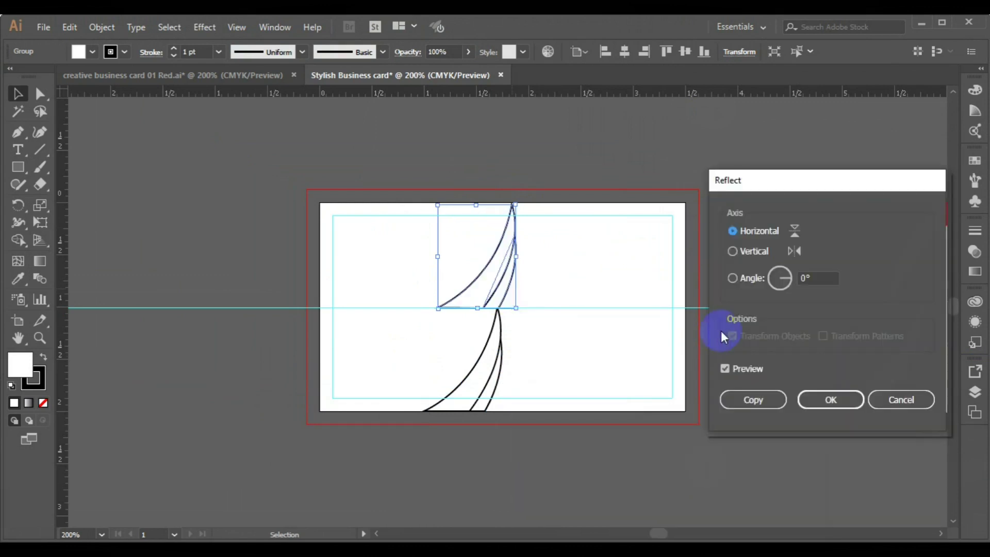
{"action": "left_click", "coordinate": [732, 251]}
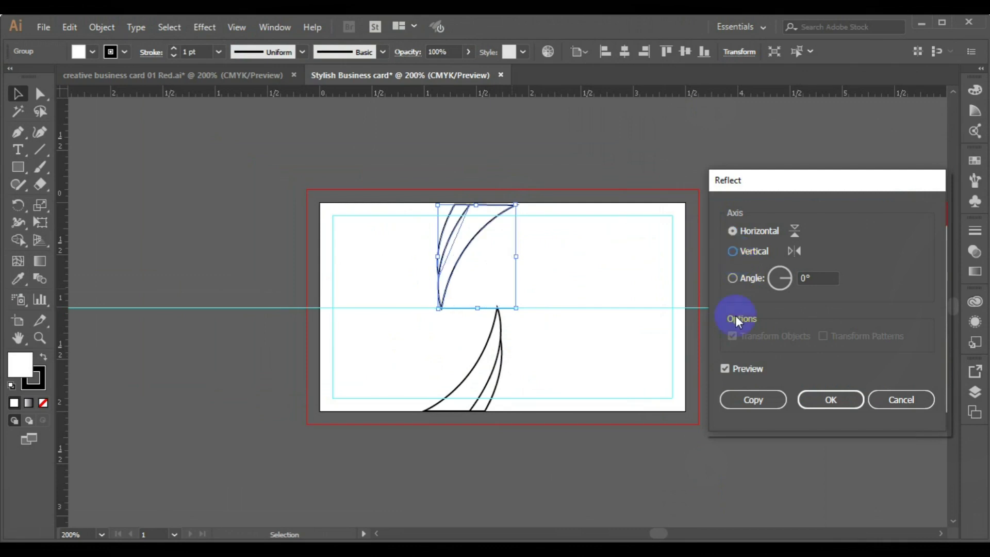
{"action": "left_click", "coordinate": [807, 401]}
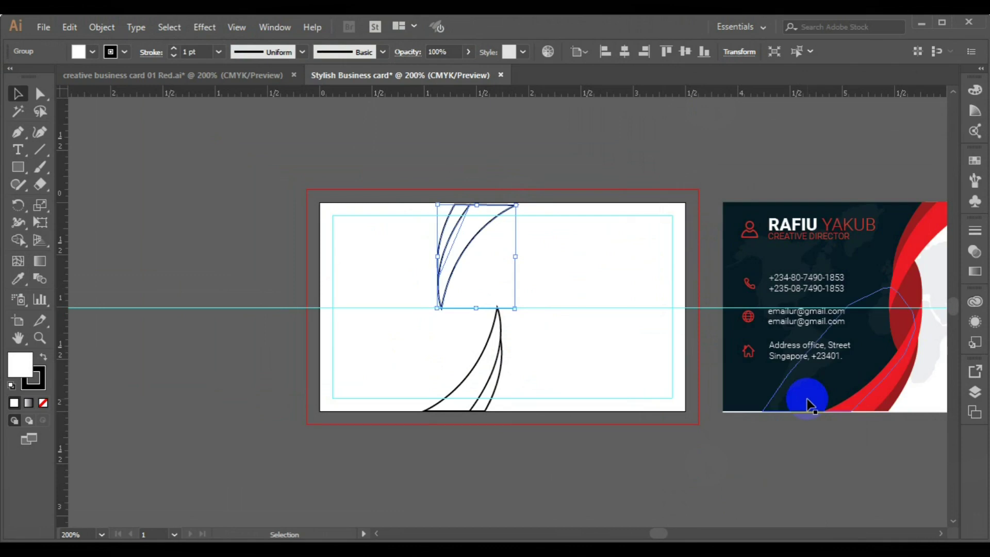
Nudge the upper group right to start at about 1.3 in, and up to meet the card's top edge
{"action": "key", "text": "Right"}
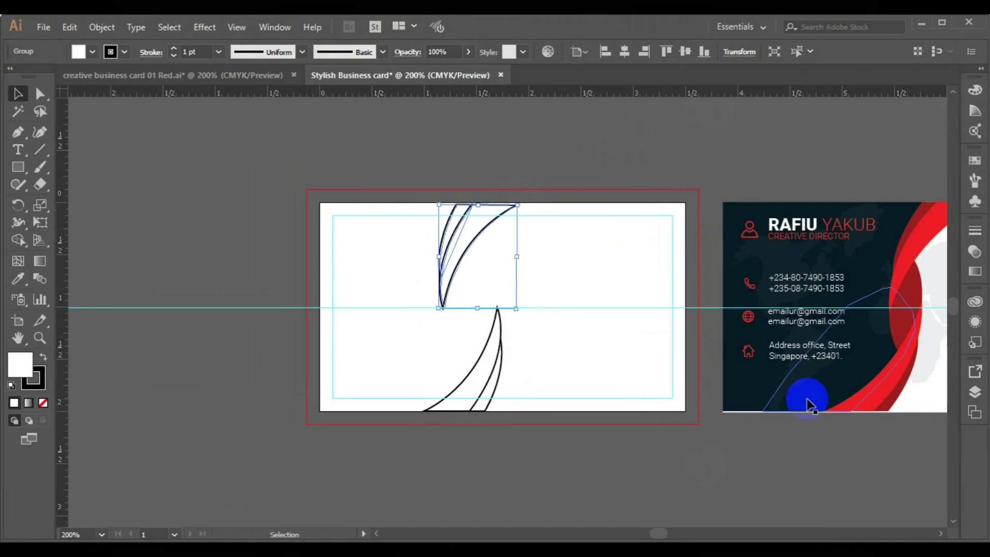
{"action": "key", "text": "Right"}
{"action": "key", "text": "Right"}
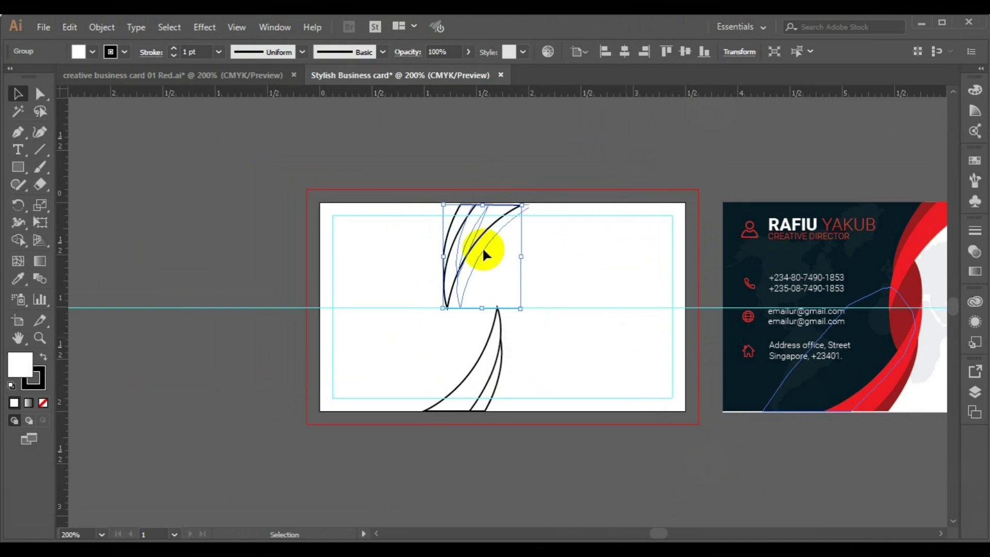
{"action": "key", "text": "shift+Right"}
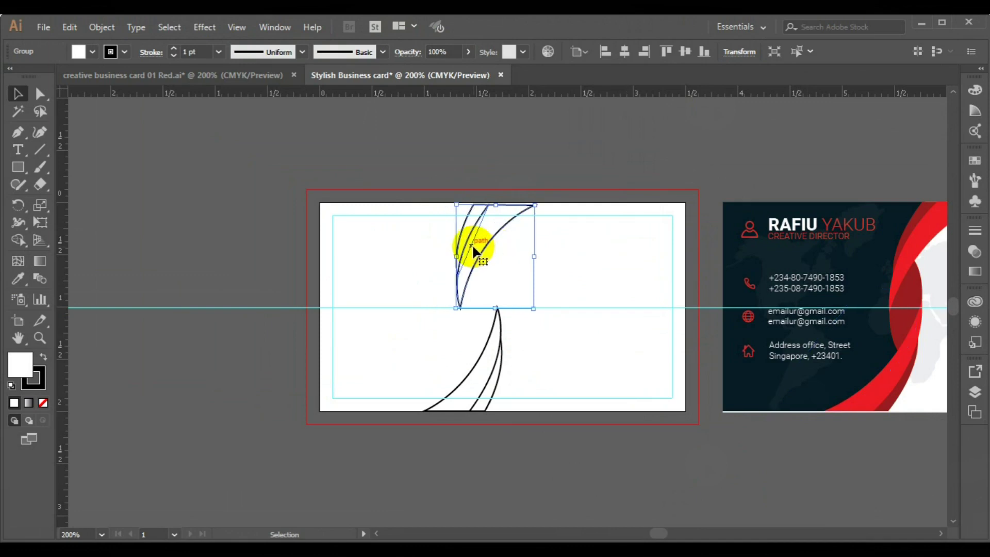
{"action": "key", "text": "Up"}
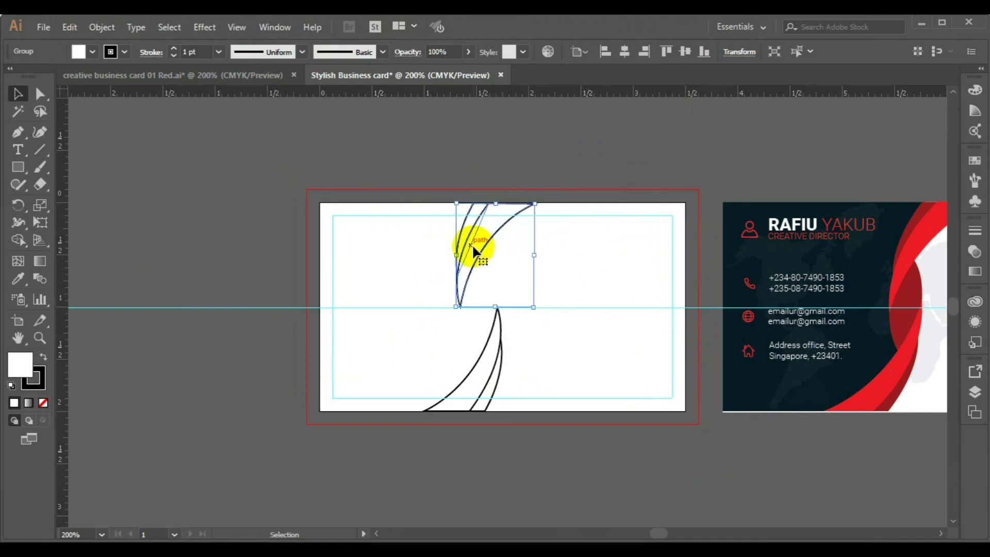
Try to enlarge the upper group from its lower-right corner to about 0.82 by 1.02 in
{"action": "right_click", "coordinate": [535, 307]}
{"action": "key", "text": "Escape"}
{"action": "left_click_drag", "start_coordinate": [534, 307], "coordinate": [542, 310]}
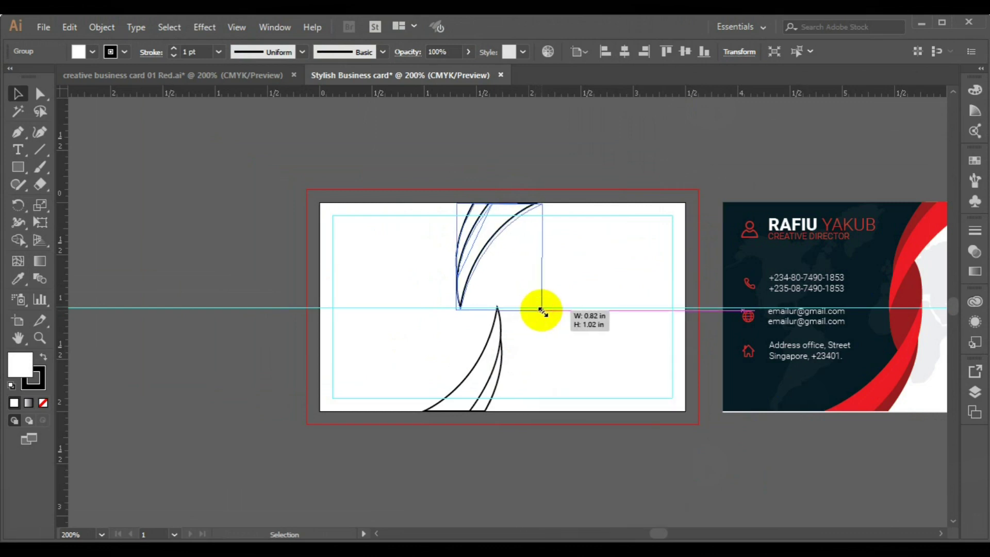
{"action": "key", "text": "ctrl+z"}
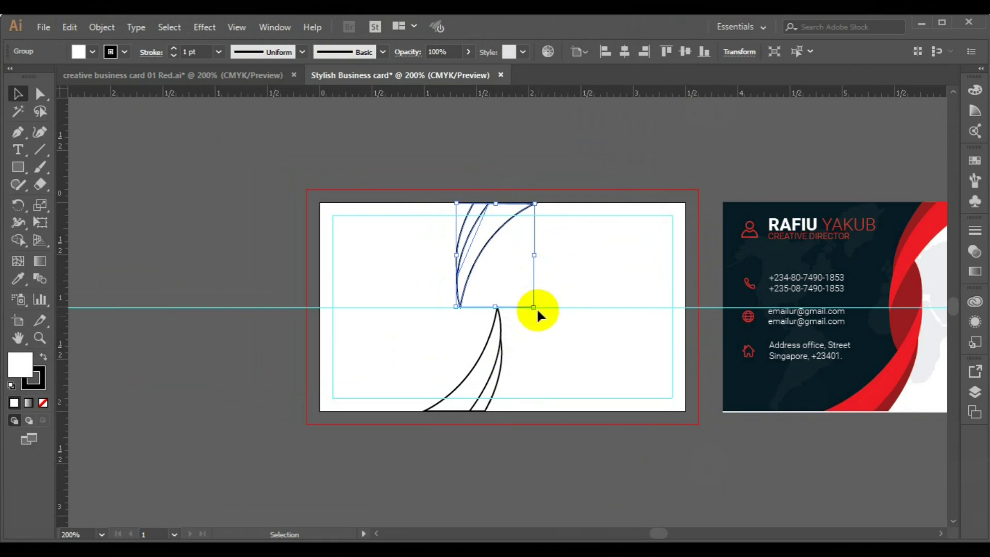
Widen the upper group very slightly from its lower-right corner at the centre guide
{"action": "left_click", "coordinate": [536, 307]}
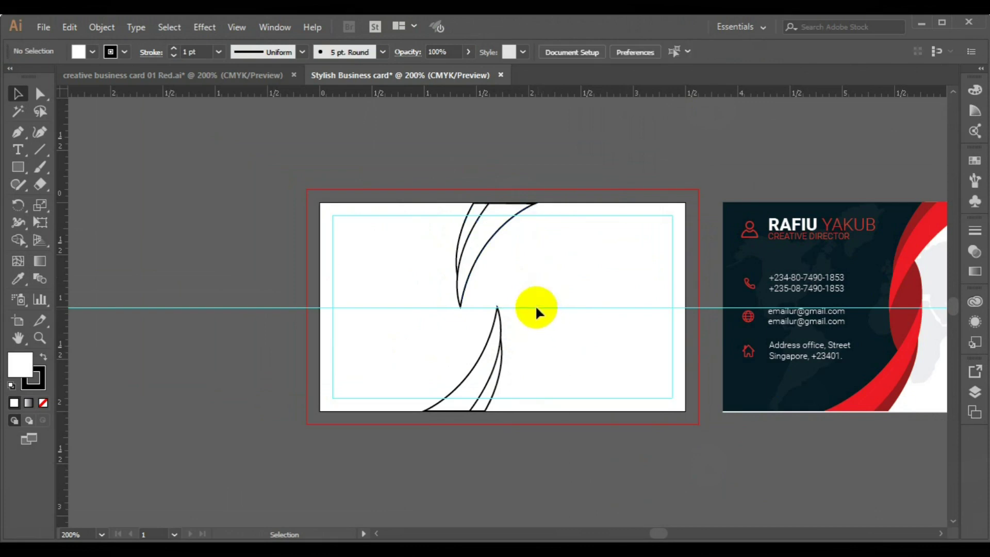
{"action": "left_click", "coordinate": [466, 270]}
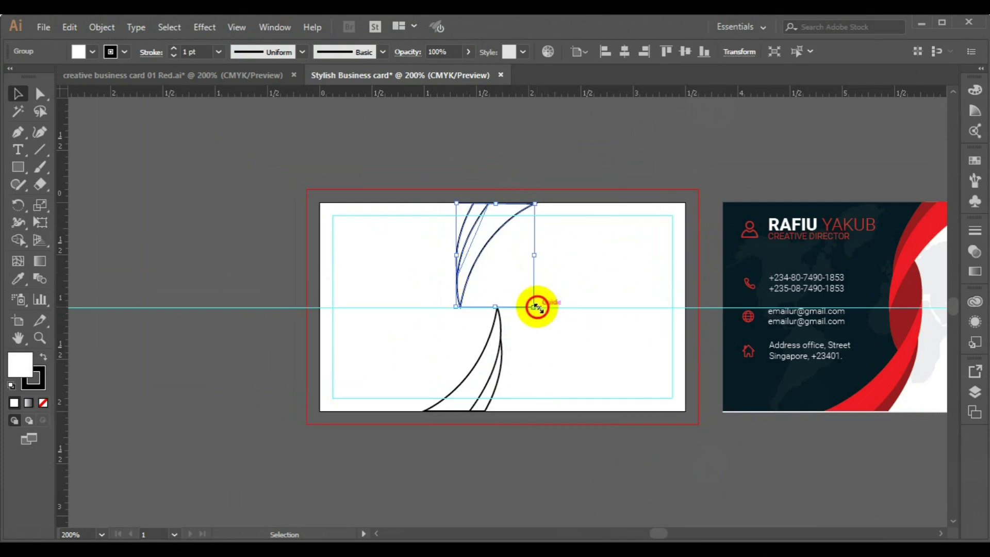
{"action": "left_click_drag", "start_coordinate": [535, 308], "coordinate": [536, 308]}
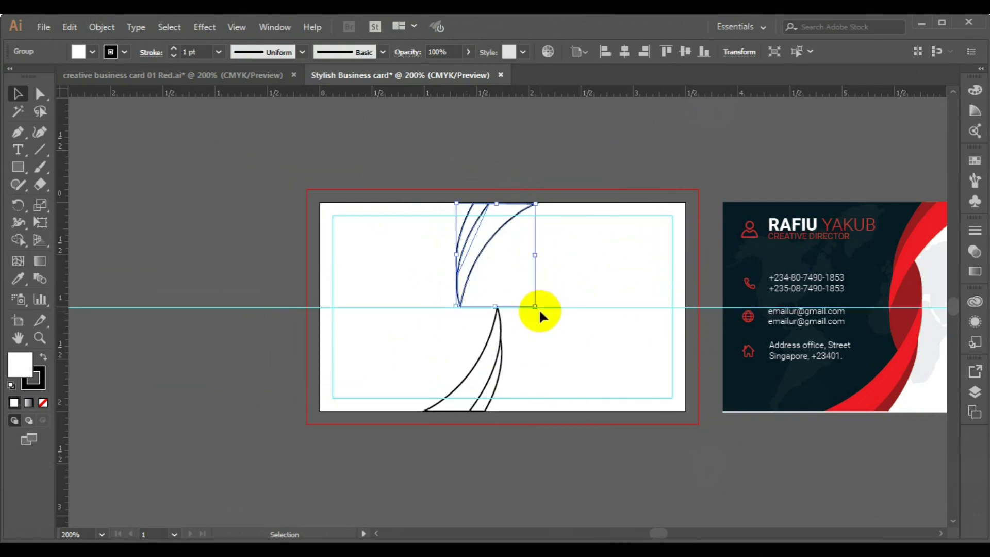
Rotate the upper group very slightly counter-clockwise and nudge it right by two small steps
{"action": "left_click", "coordinate": [553, 250]}
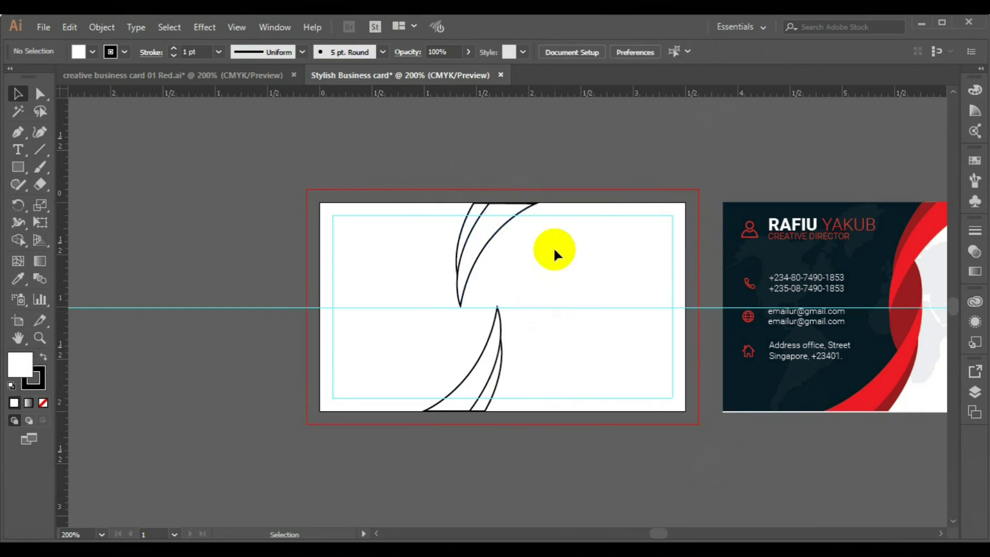
{"action": "left_click", "coordinate": [535, 205]}
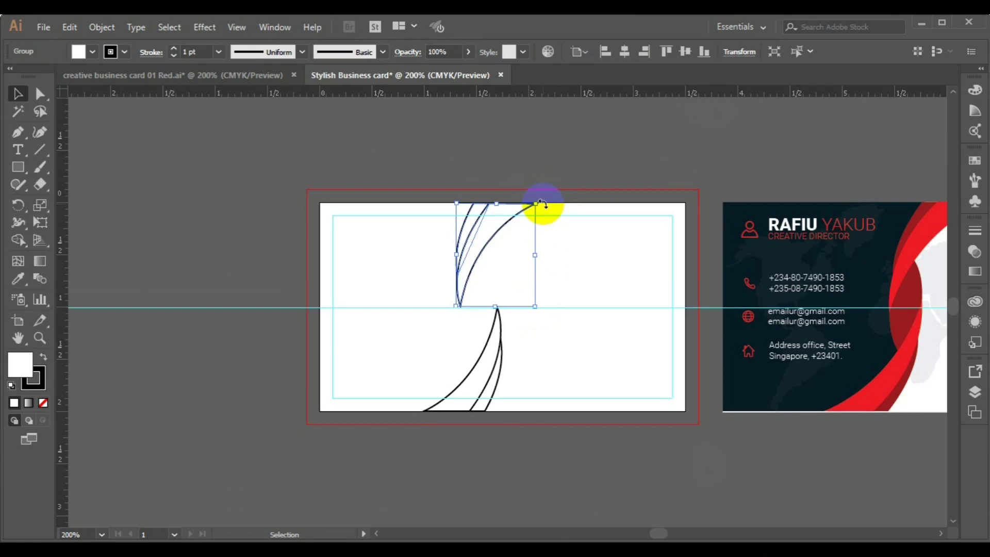
{"action": "left_click_drag", "start_coordinate": [542, 204], "coordinate": [540, 202]}
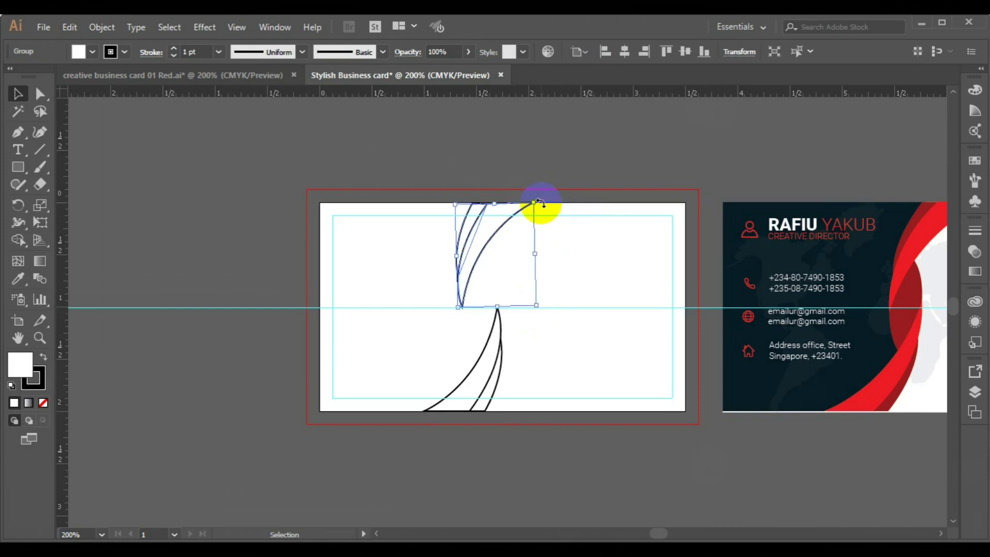
{"action": "key", "text": "Right"}
{"action": "key", "text": "Right"}
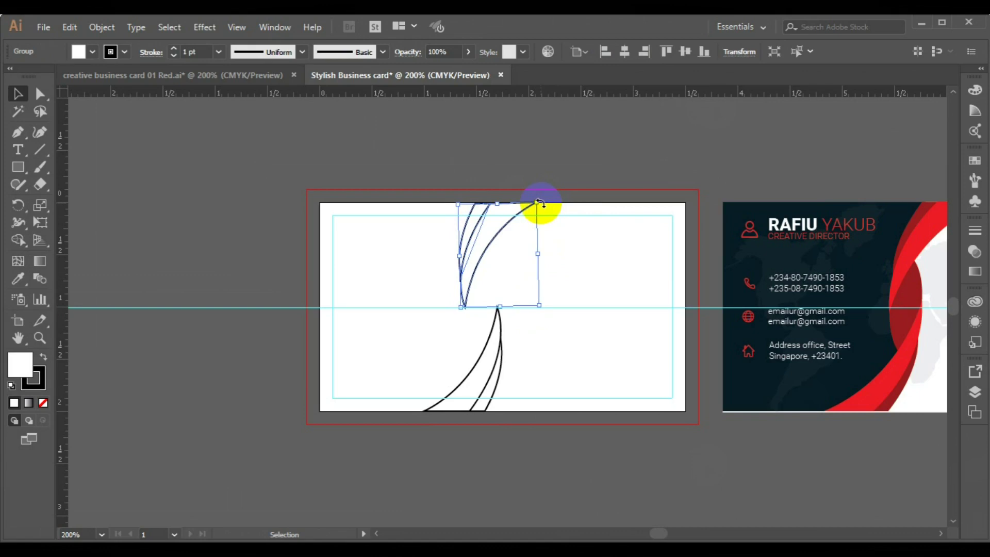
{"action": "left_click", "coordinate": [297, 388]}
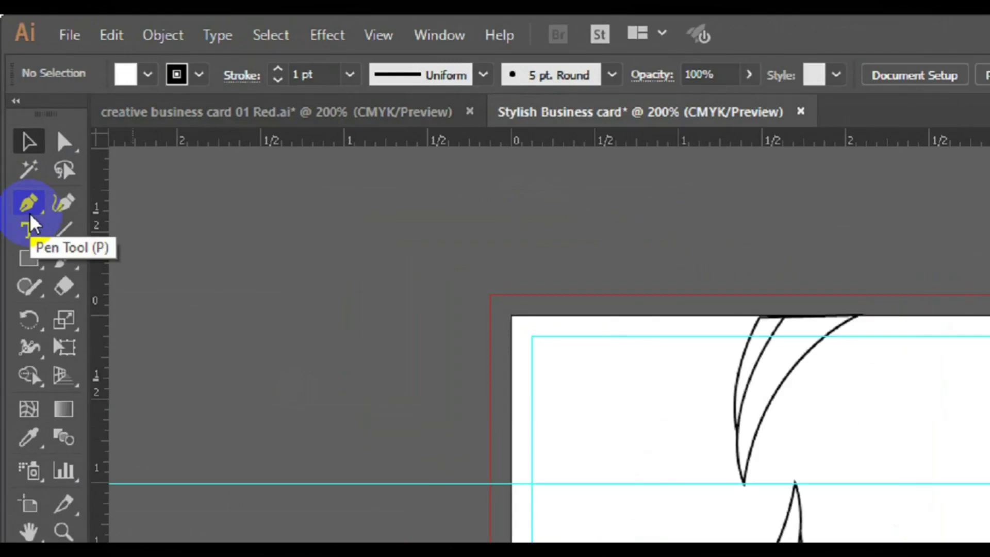
With the Pen tool, start a path at the lower group's tip, curve it up to the upper ribbon's inner edge, and run it down to the upper tip
{"action": "left_click", "coordinate": [28, 206]}
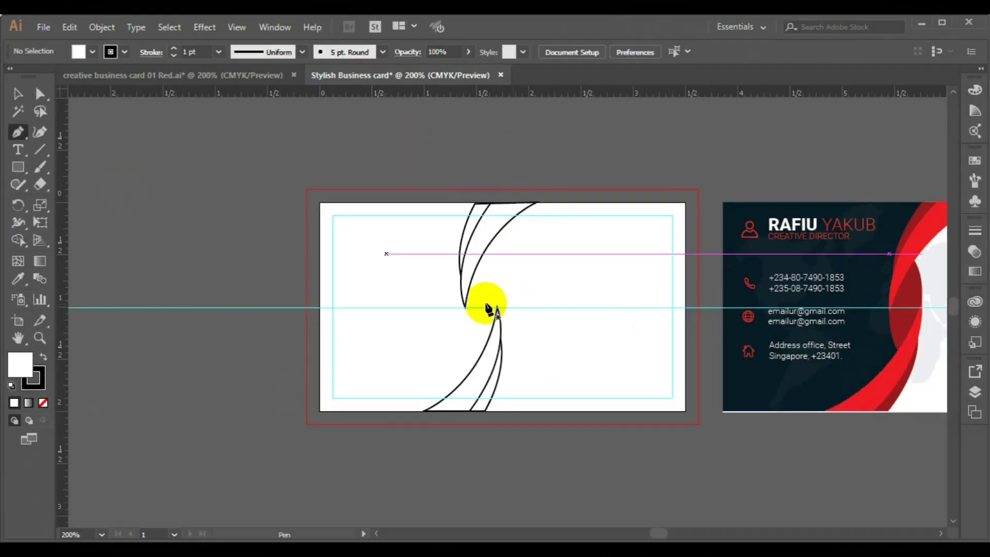
{"action": "left_click", "coordinate": [496, 308]}
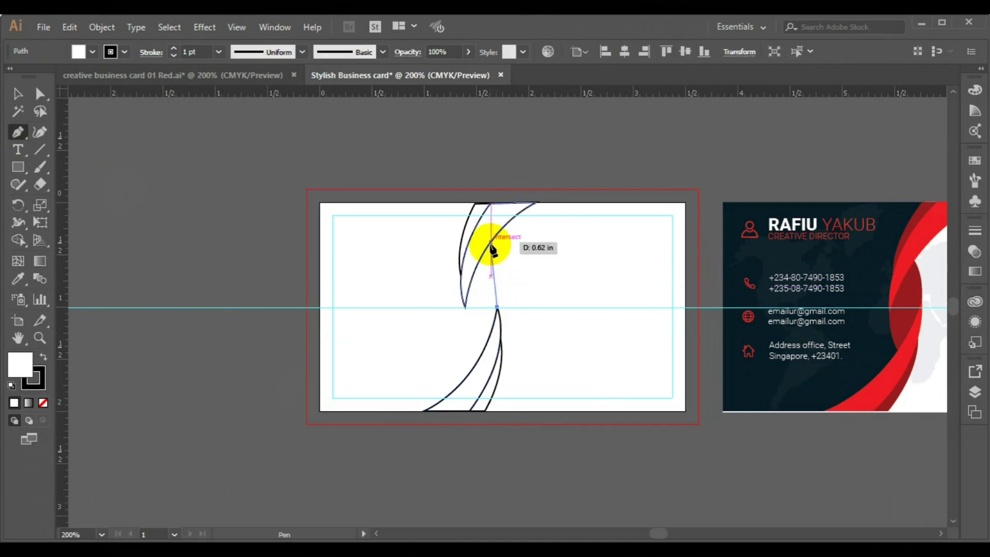
{"action": "left_click_drag", "start_coordinate": [491, 242], "coordinate": [472, 211]}
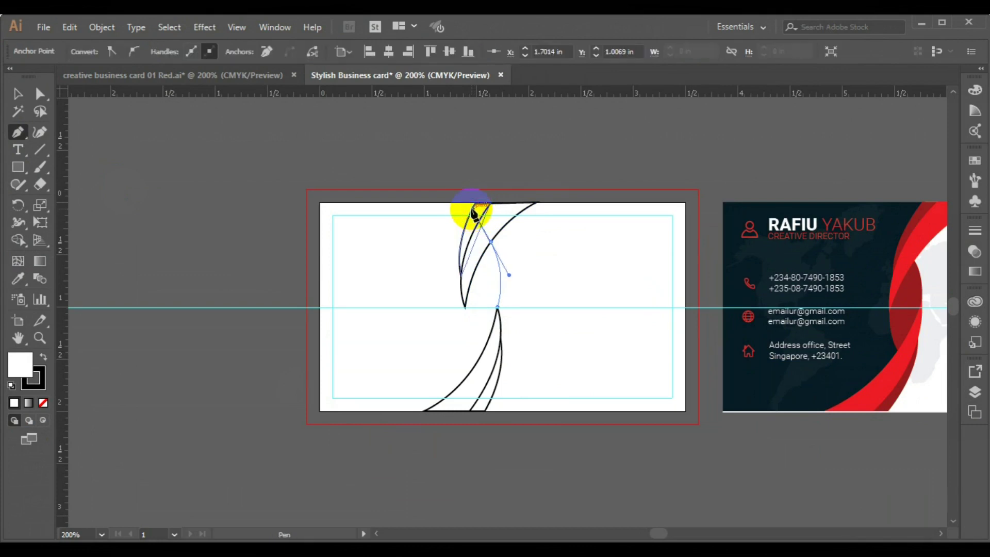
{"action": "left_click", "coordinate": [490, 243]}
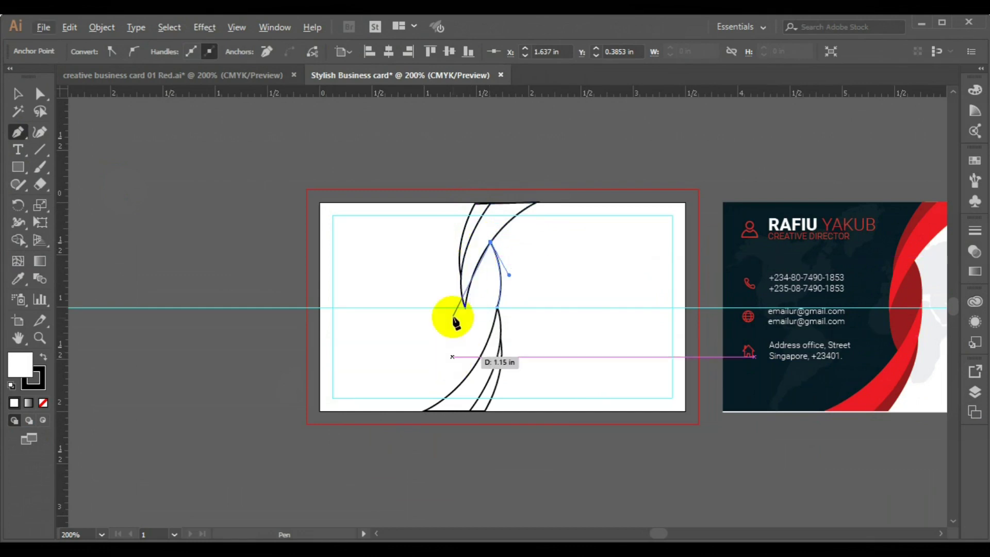
{"action": "left_click_drag", "start_coordinate": [477, 239], "coordinate": [480, 246]}
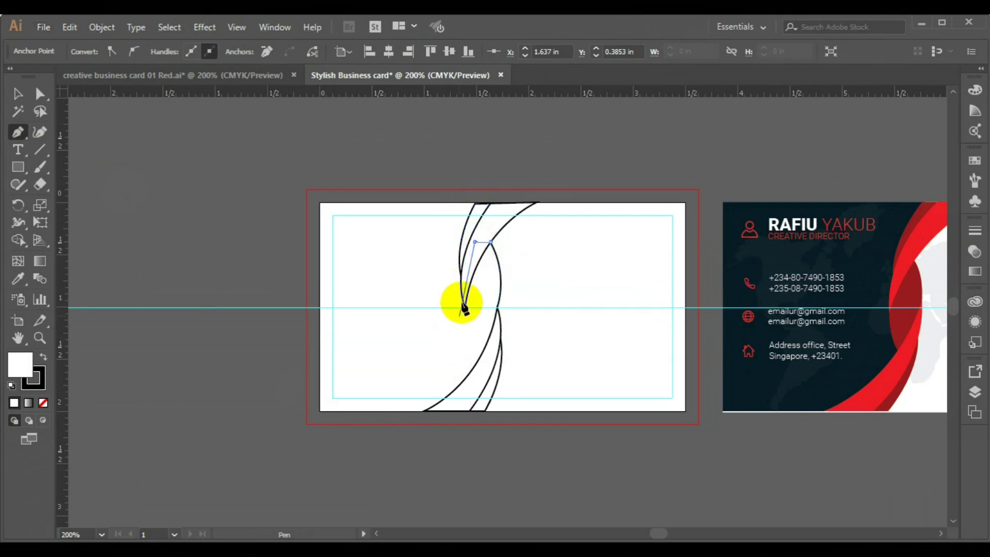
{"action": "left_click_drag", "start_coordinate": [464, 308], "coordinate": [465, 309]}
{"action": "left_click", "coordinate": [465, 305]}
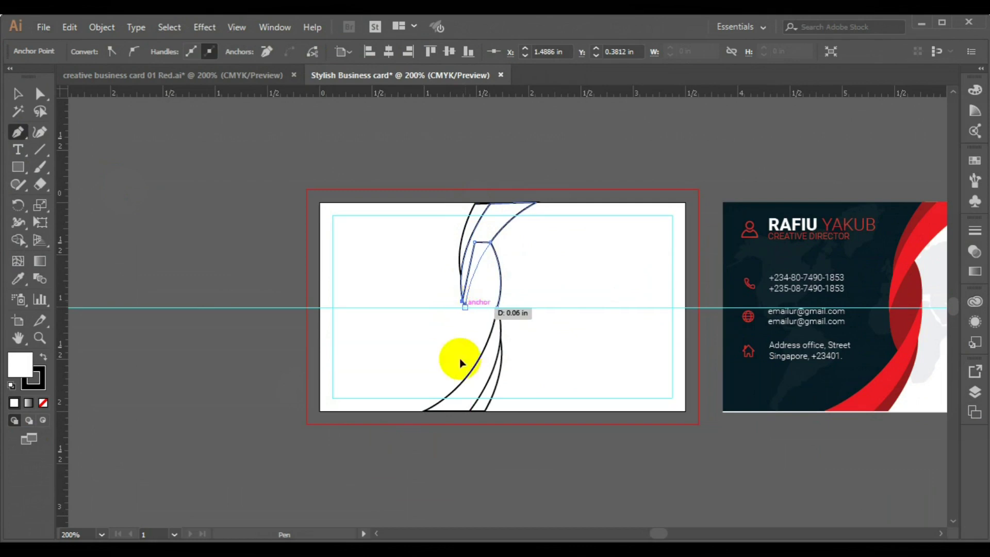
Curve the path from the upper tip down to the lower ribbon's outer edge and close it at the lower tip behind that ribbon
{"action": "mouse_move", "coordinate": [468, 381]}
{"action": "left_mouse_down"}
{"action": "mouse_move", "coordinate": [469, 371]}
{"action": "mouse_move", "coordinate": [494, 393]}
{"action": "mouse_move", "coordinate": [486, 393]}
{"action": "mouse_move", "coordinate": [491, 404]}
{"action": "left_mouse_up"}
{"action": "left_click", "coordinate": [477, 377]}
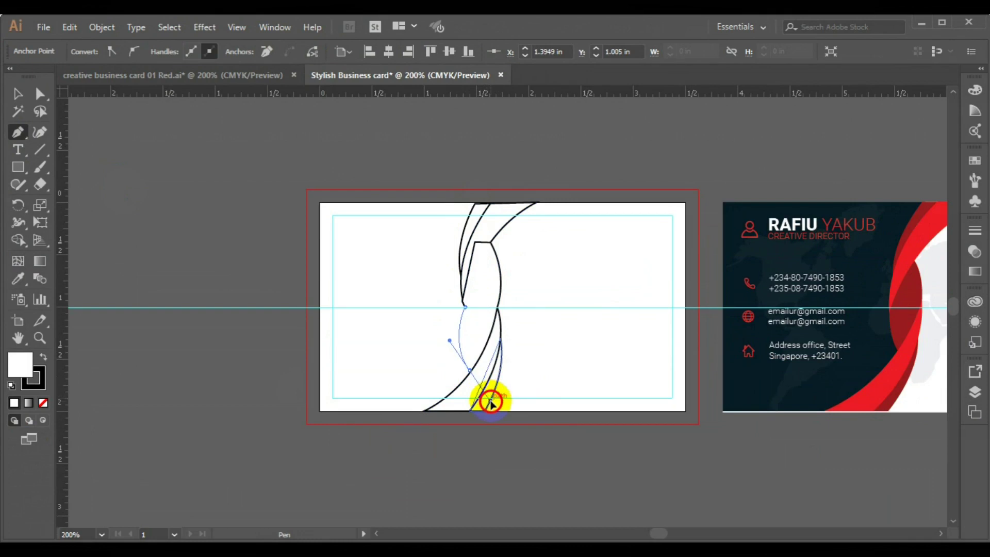
{"action": "left_click_drag", "start_coordinate": [490, 403], "coordinate": [500, 311]}
{"action": "left_click", "coordinate": [483, 368]}
Send the new central twist shape to the back, behind both ribbon groups
{"action": "left_click", "coordinate": [18, 94]}
{"action": "left_click", "coordinate": [475, 308]}
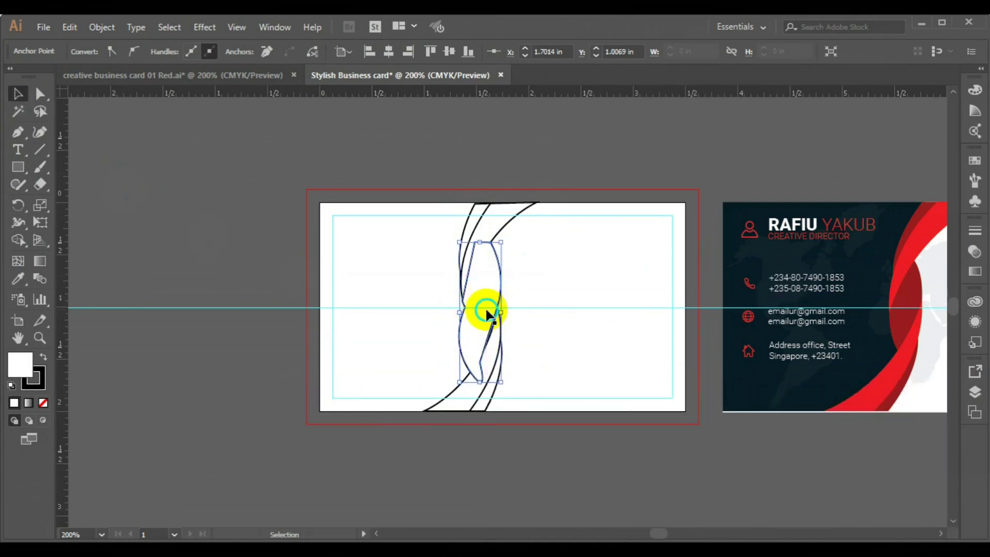
{"action": "right_click", "coordinate": [486, 309]}
{"action": "mouse_move", "coordinate": [566, 468]}
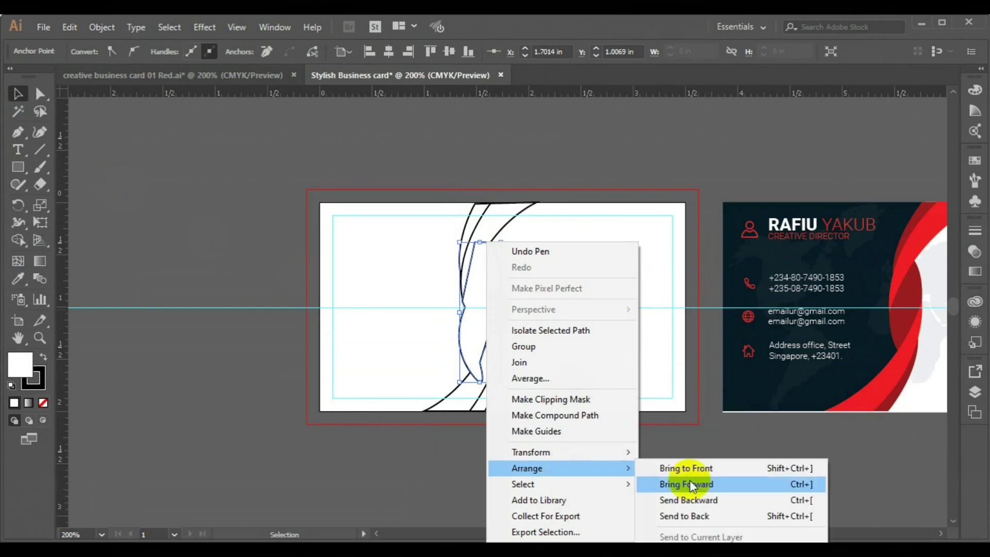
{"action": "left_click", "coordinate": [706, 513]}
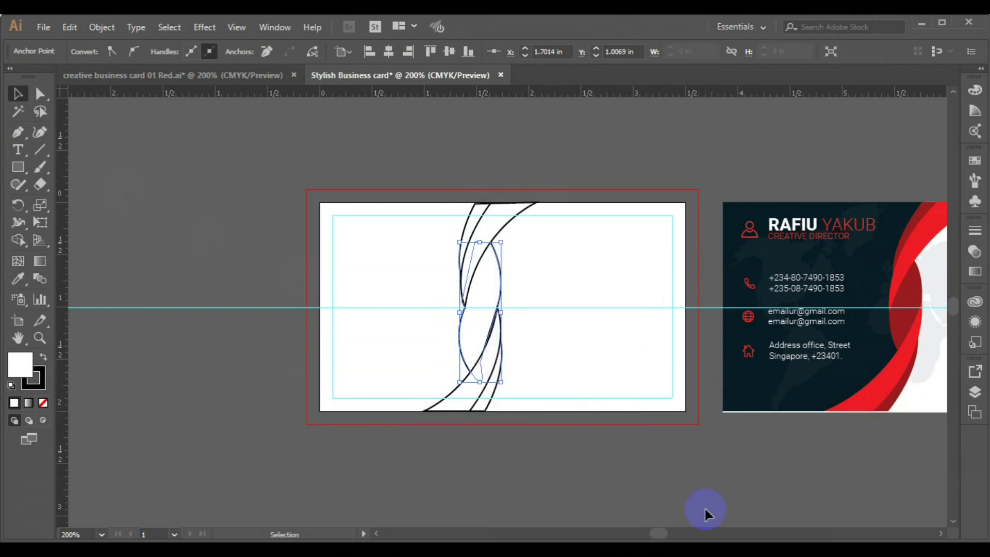
{"action": "left_click", "coordinate": [673, 486]}
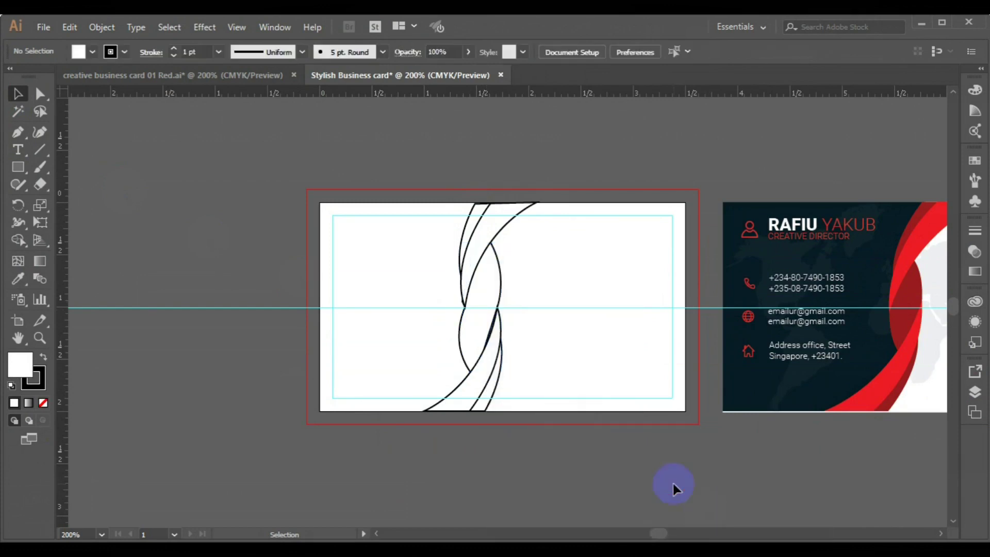
Fill the central twist shape with the dark red sampled from the reference card's ribbon twist, without a stroke
{"action": "left_click", "coordinate": [463, 348]}
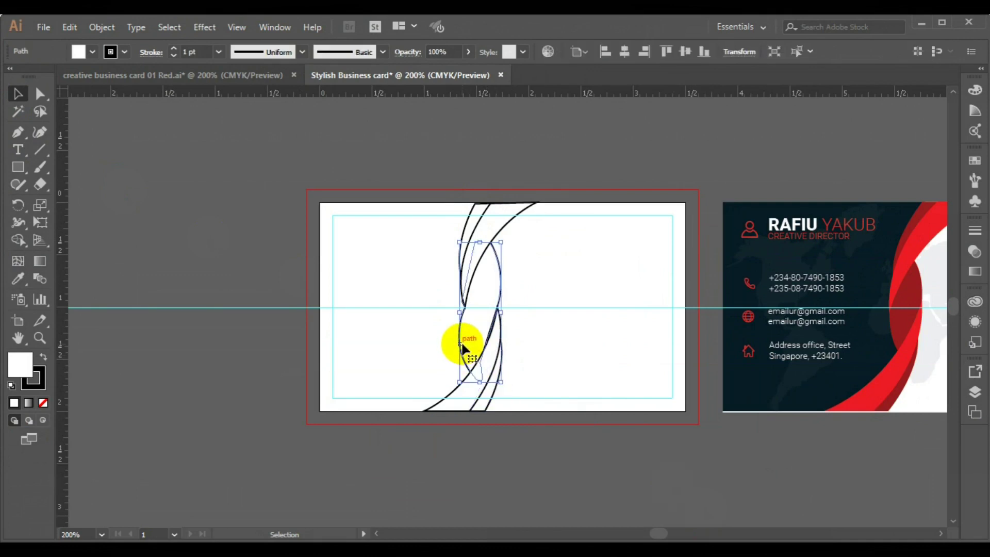
{"action": "left_click", "coordinate": [18, 281]}
{"action": "left_click", "coordinate": [915, 288]}
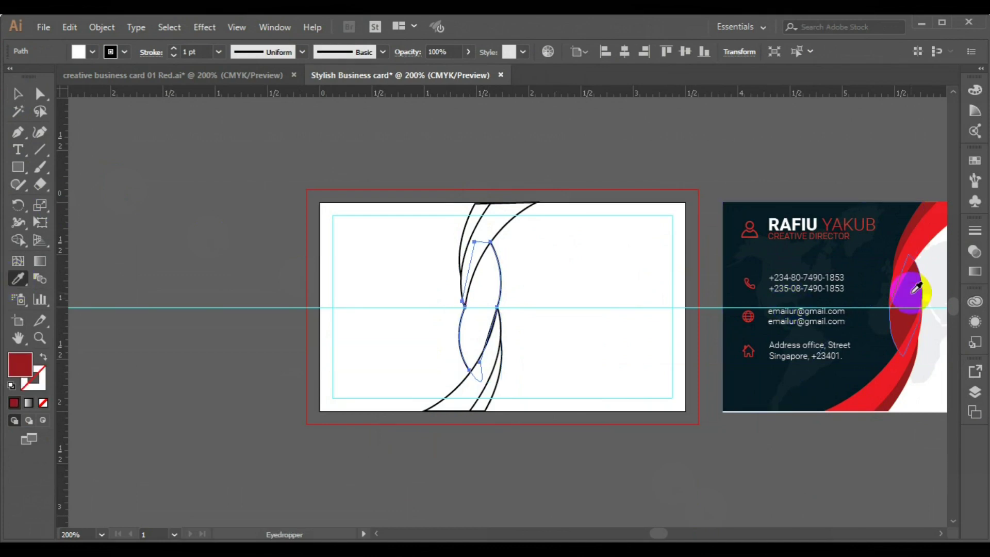
{"action": "left_click", "coordinate": [14, 97]}
Ungroup the upper ribbon shapes
{"action": "left_click", "coordinate": [491, 219]}
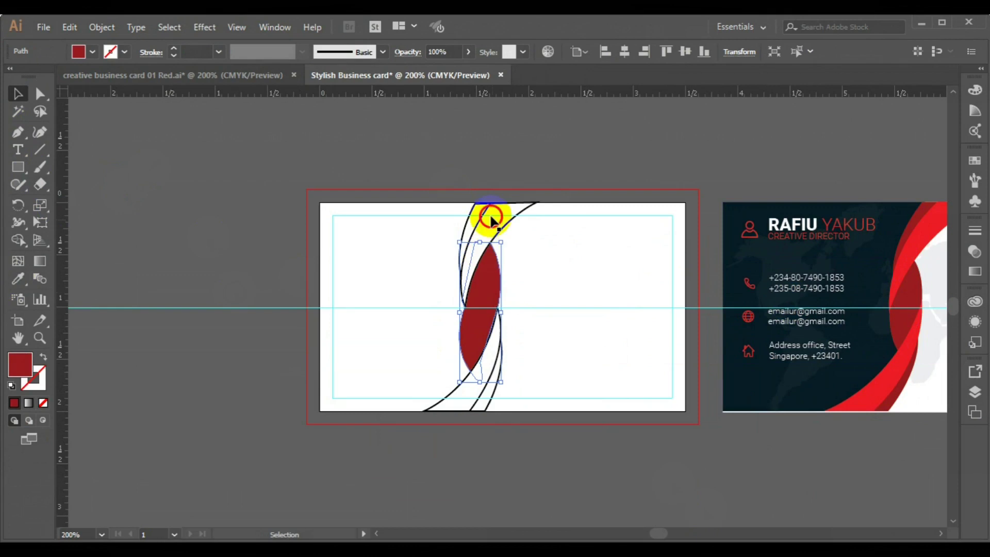
{"action": "left_click", "coordinate": [483, 219]}
{"action": "left_click", "coordinate": [507, 364], "text": "shift"}
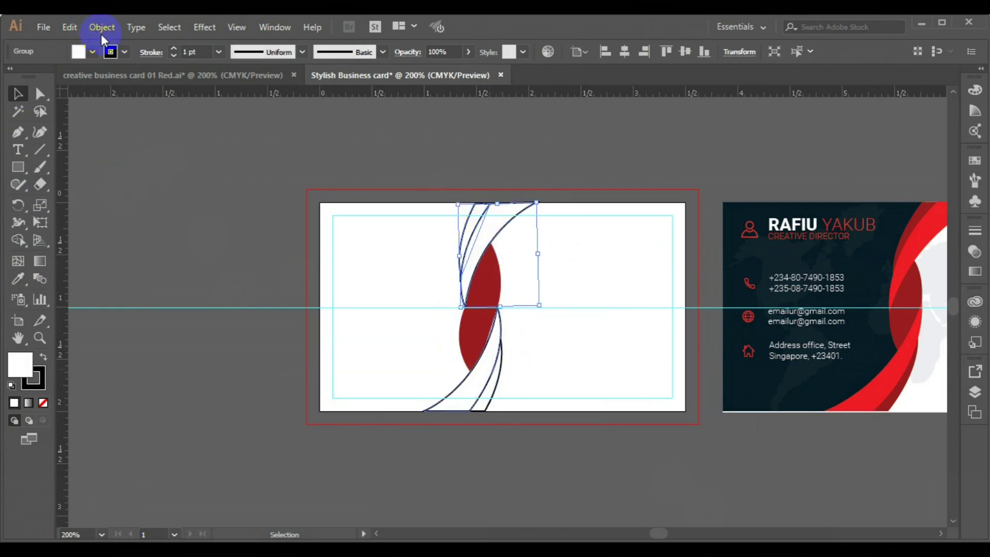
{"action": "left_click", "coordinate": [101, 30]}
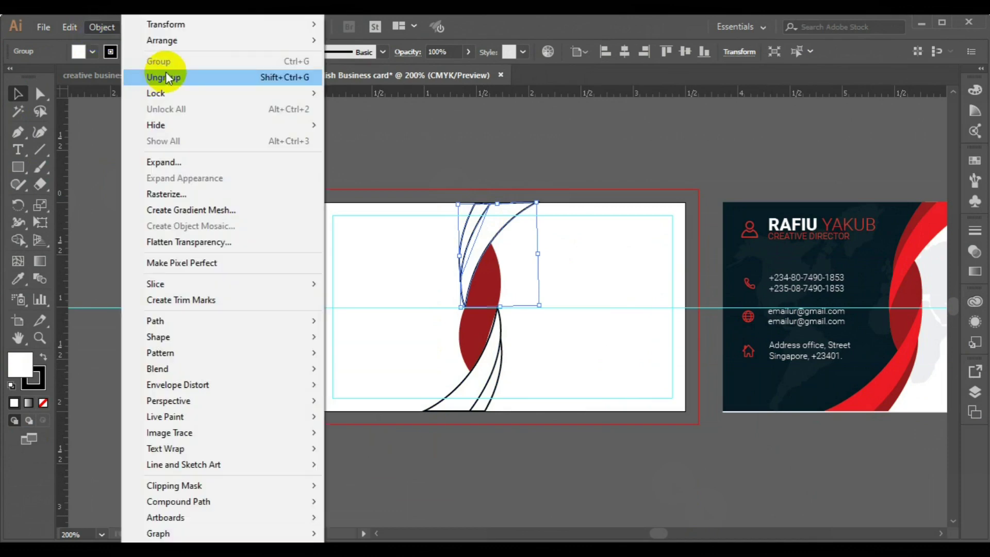
{"action": "left_click", "coordinate": [166, 77]}
{"action": "left_click", "coordinate": [302, 113]}
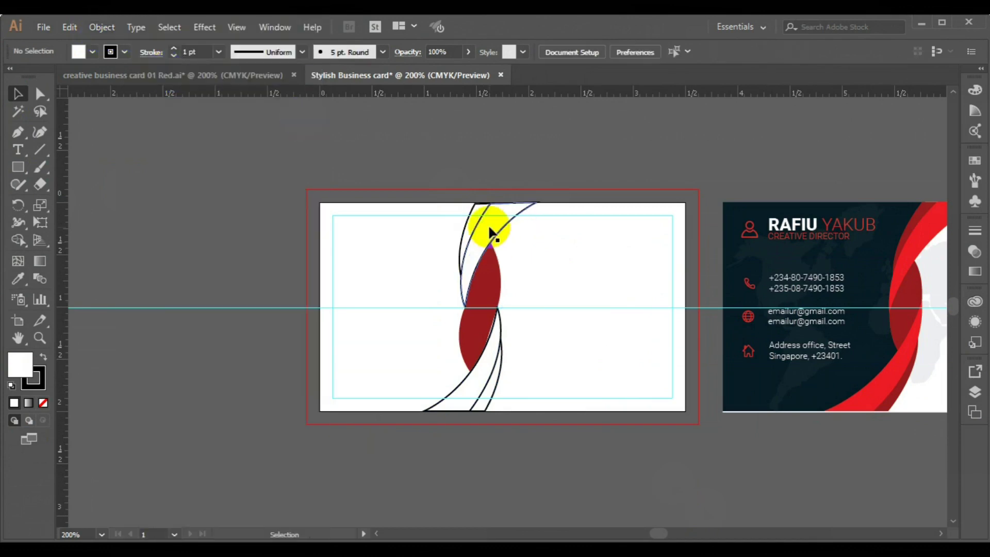
Fill the wide upper ribbon with the bright red sampled from the reference card's upper ribbon, without a stroke
{"action": "key", "text": "ctrl+z"}
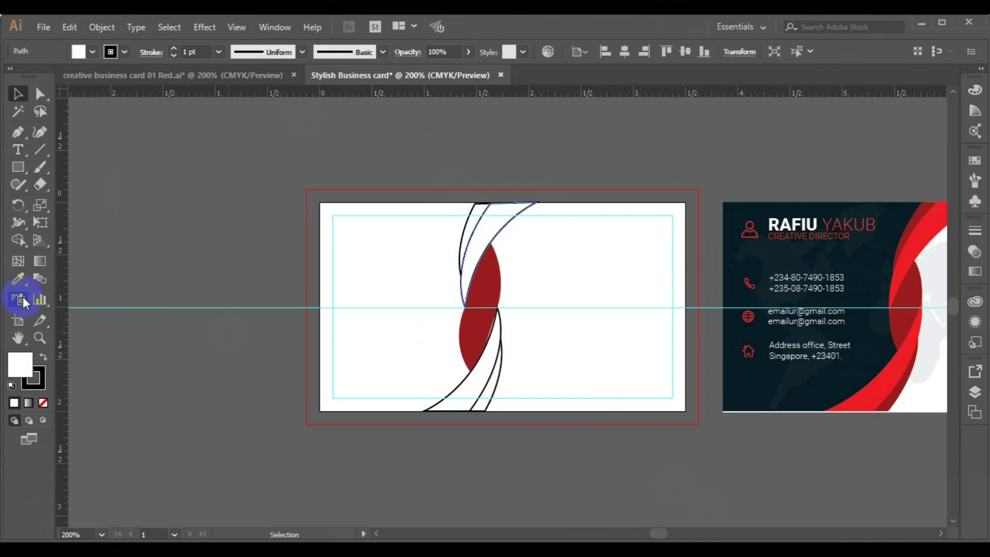
{"action": "left_click", "coordinate": [17, 280]}
{"action": "left_click", "coordinate": [853, 242]}
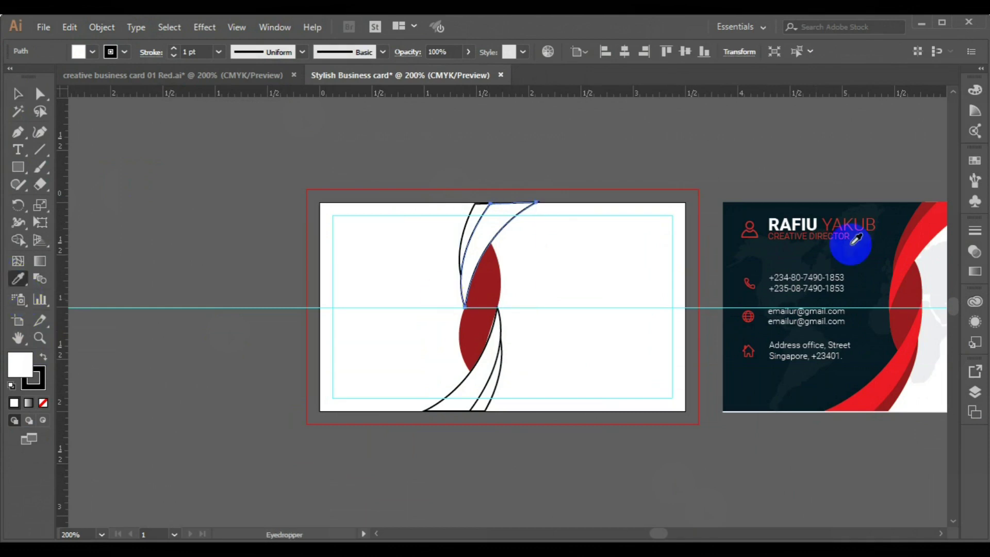
{"action": "left_click", "coordinate": [910, 235]}
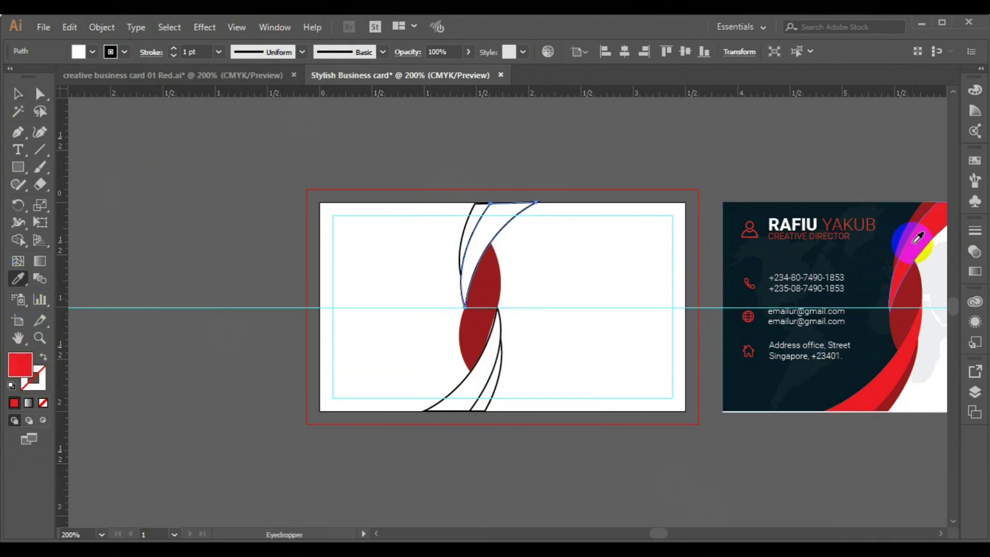
{"action": "left_click", "coordinate": [17, 93]}
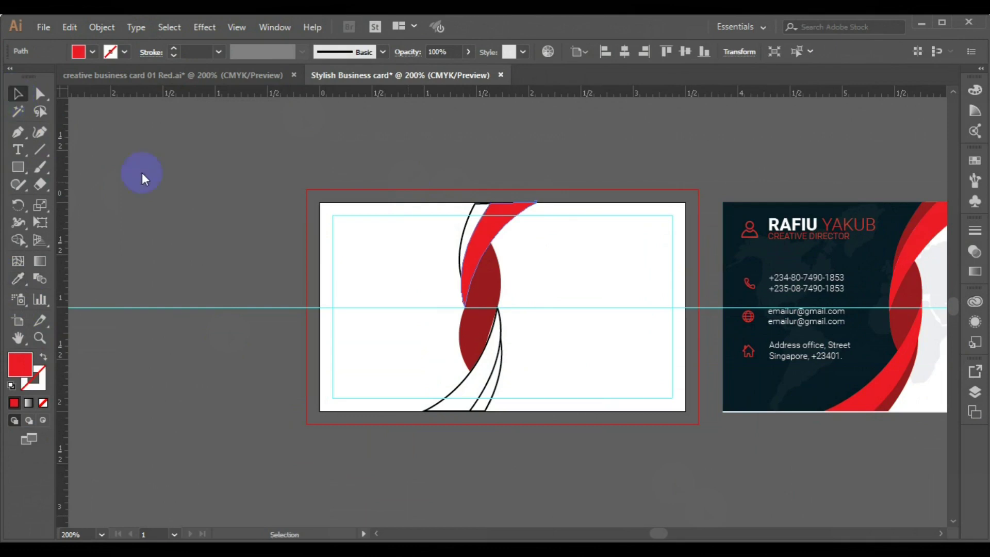
Fill the narrow outer strip of the upper ribbon with the dark red sampled from the central twist shape
{"action": "left_click", "coordinate": [464, 239]}
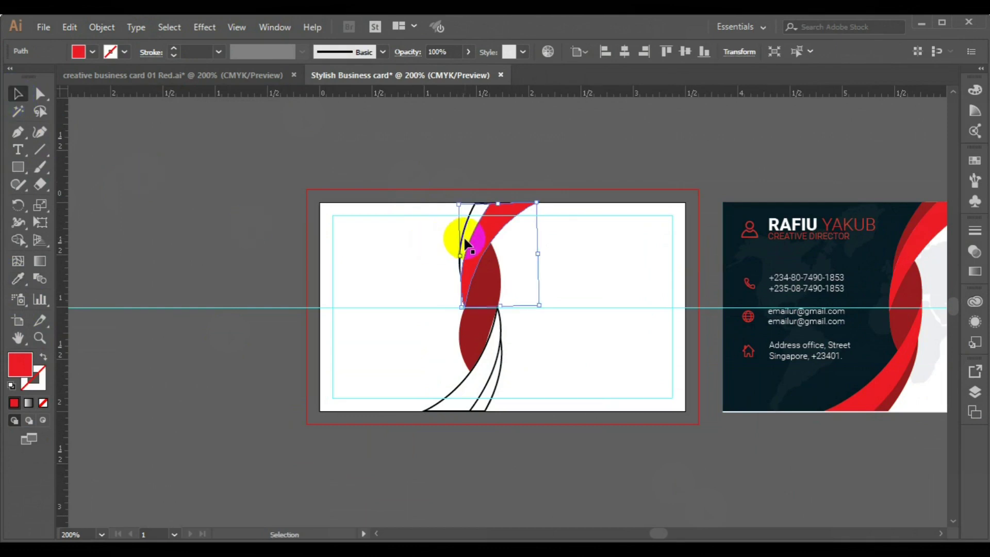
{"action": "left_click", "coordinate": [468, 238]}
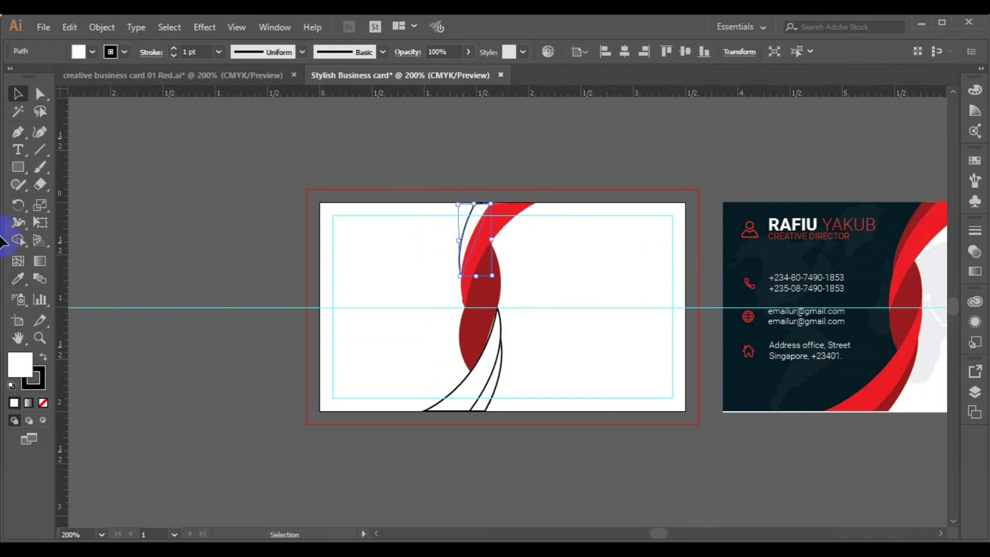
{"action": "left_click", "coordinate": [18, 278]}
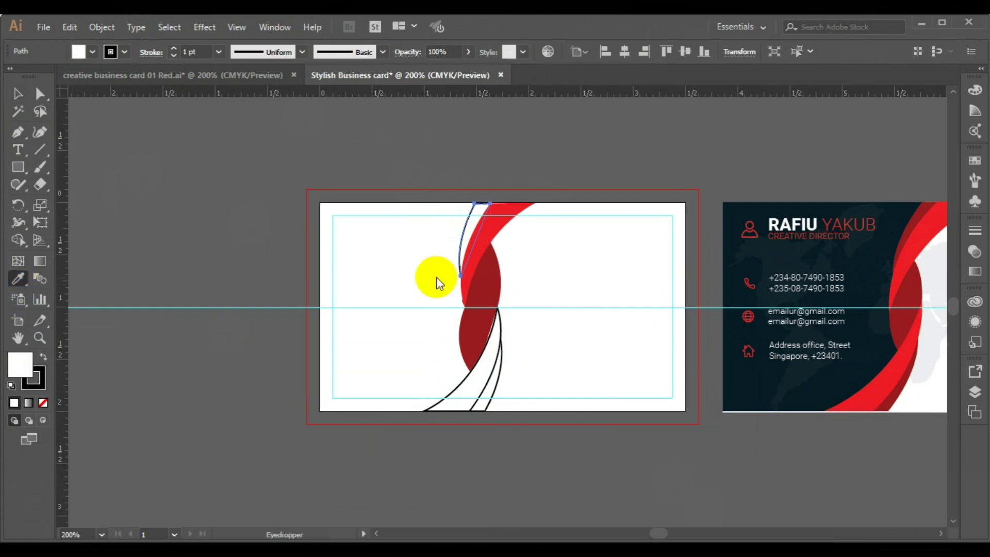
{"action": "left_click", "coordinate": [490, 287]}
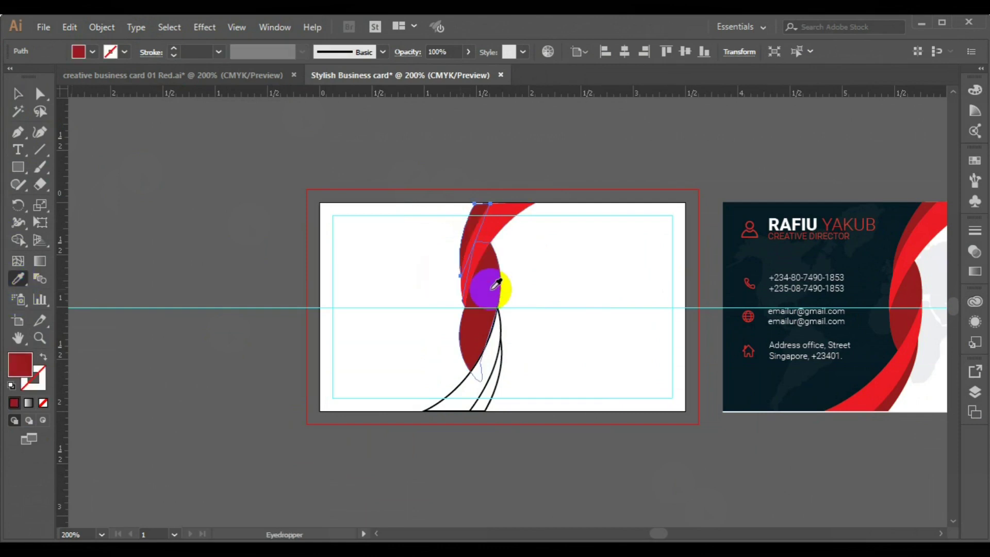
{"action": "left_click", "coordinate": [17, 93]}
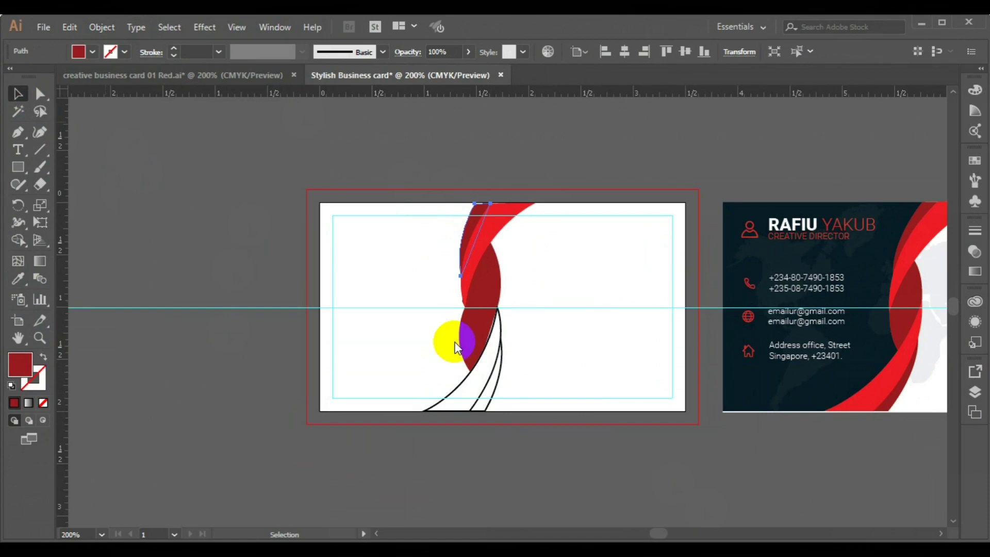
Ungroup the lower ribbon shapes
{"action": "left_click", "coordinate": [486, 353]}
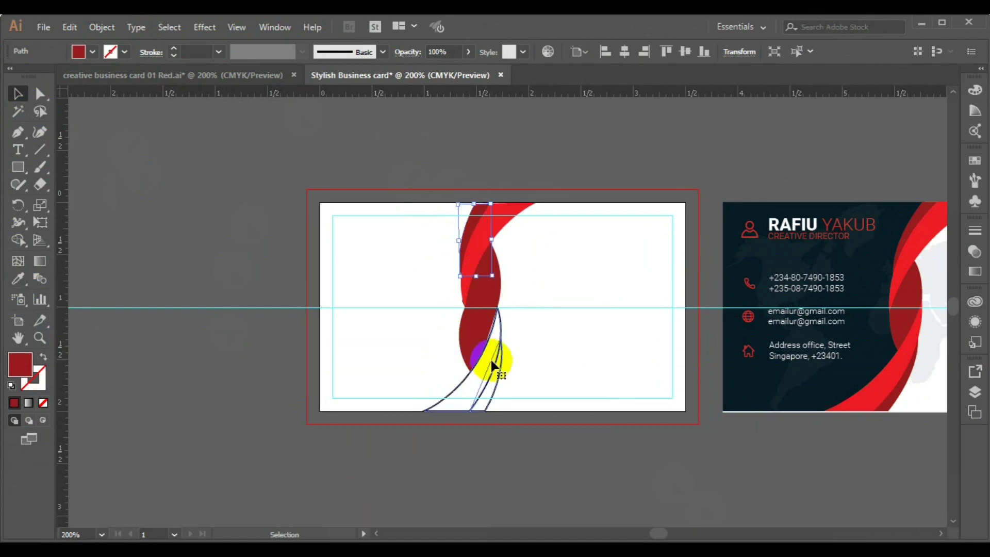
{"action": "left_click", "coordinate": [104, 35]}
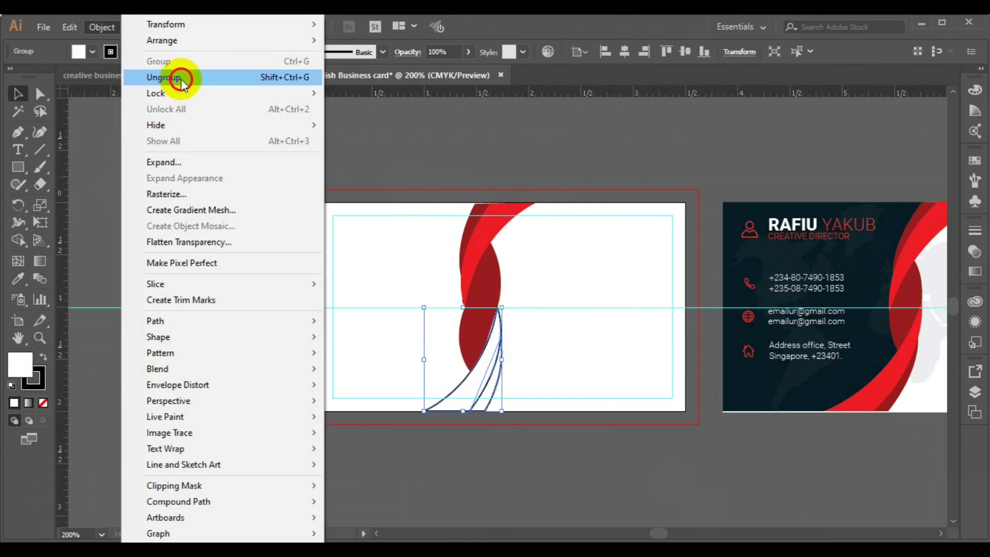
{"action": "left_click", "coordinate": [180, 78]}
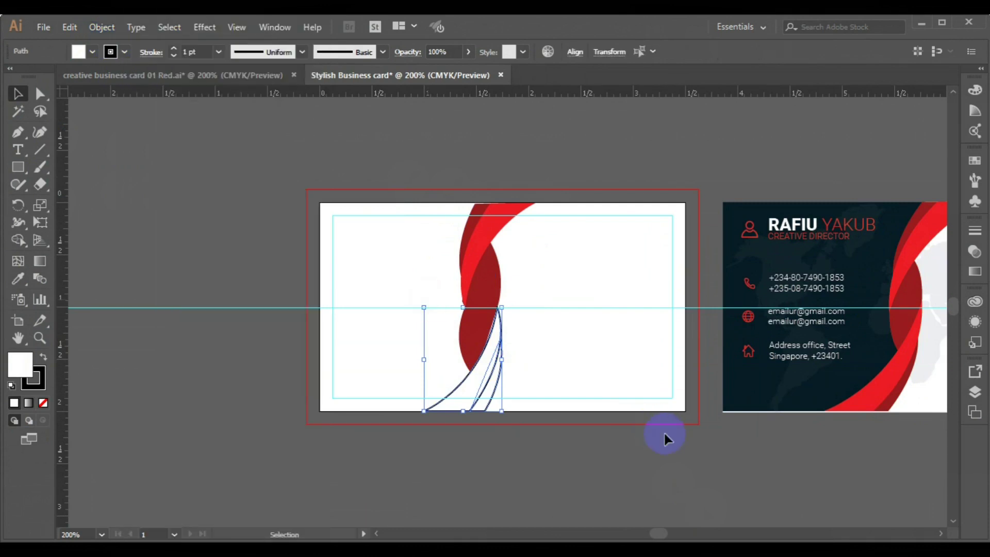
{"action": "left_click", "coordinate": [571, 415]}
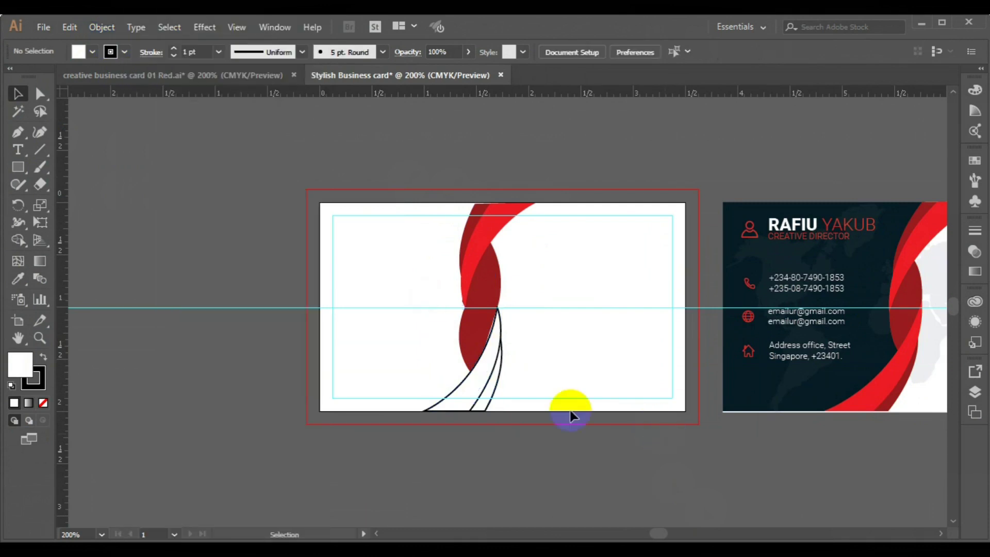
Fill the narrow outer strip of the lower ribbon with the dark red sampled from the upper ribbon's outer strip
{"action": "left_click", "coordinate": [495, 395]}
{"action": "left_click", "coordinate": [18, 281]}
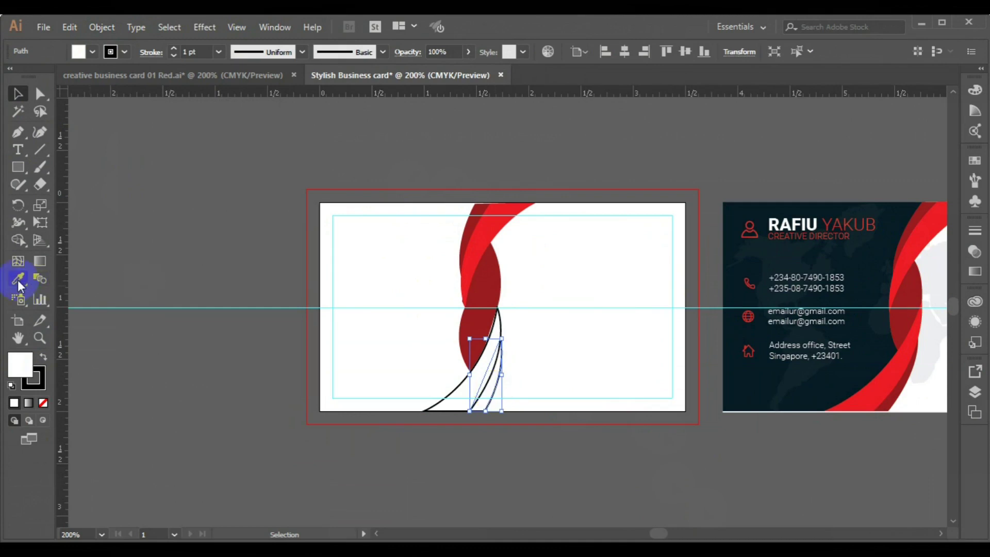
{"action": "left_click", "coordinate": [486, 203]}
{"action": "left_click", "coordinate": [18, 93]}
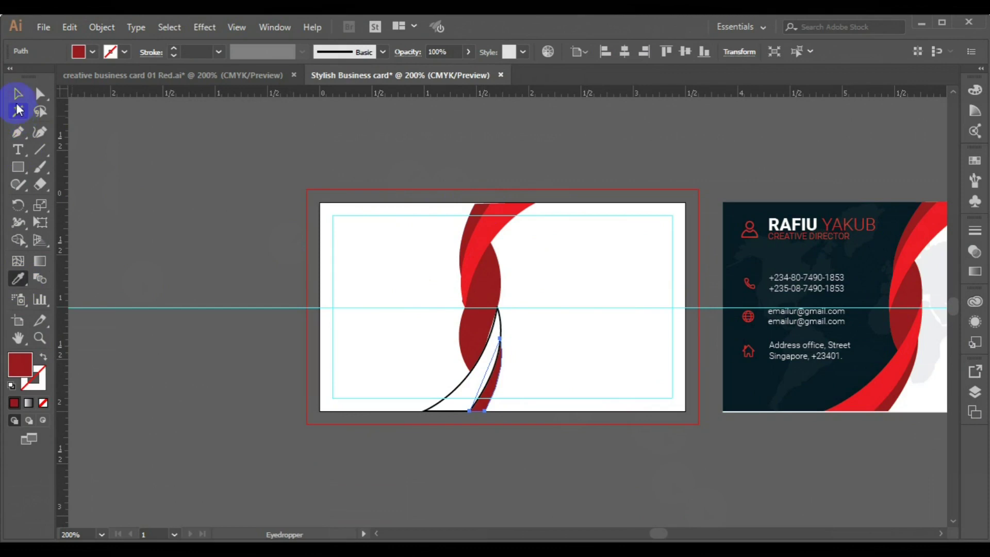
Fill the wide lower ribbon with the bright red sampled from the reference card's ribbon, without a stroke
{"action": "left_click", "coordinate": [442, 405]}
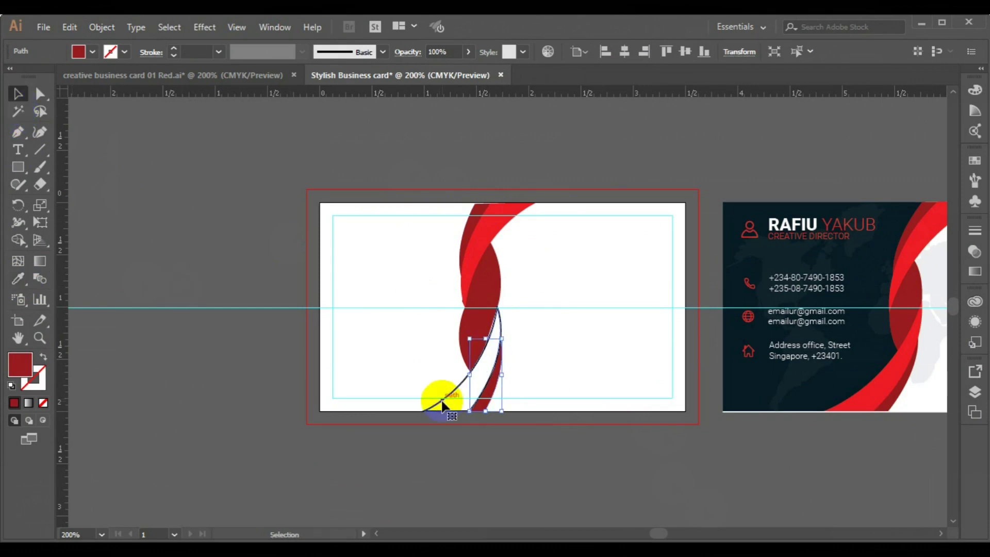
{"action": "left_click", "coordinate": [17, 280]}
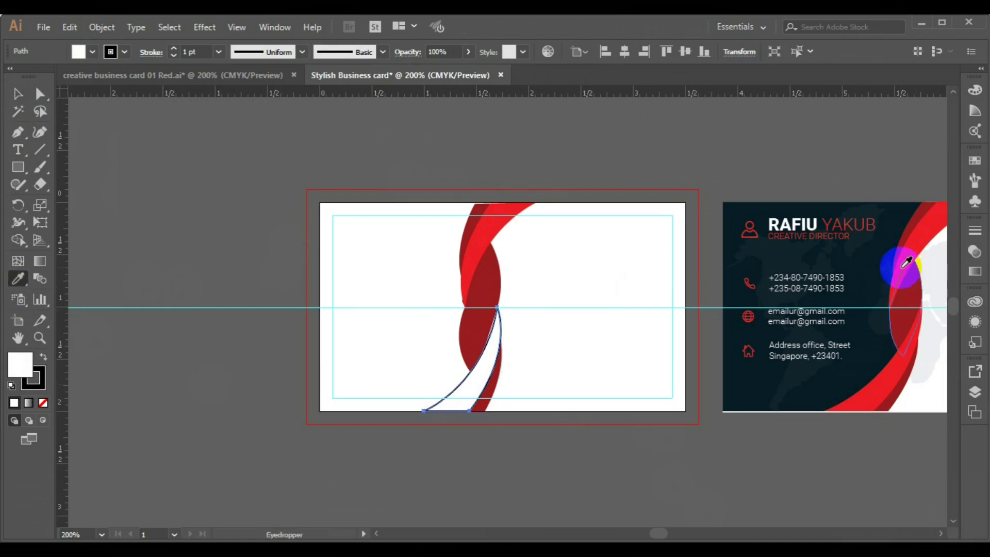
{"action": "left_click", "coordinate": [906, 263]}
{"action": "left_click", "coordinate": [14, 96]}
Delete the dark red central twist shape between the upper and lower ribbons
{"action": "left_click", "coordinate": [487, 280]}
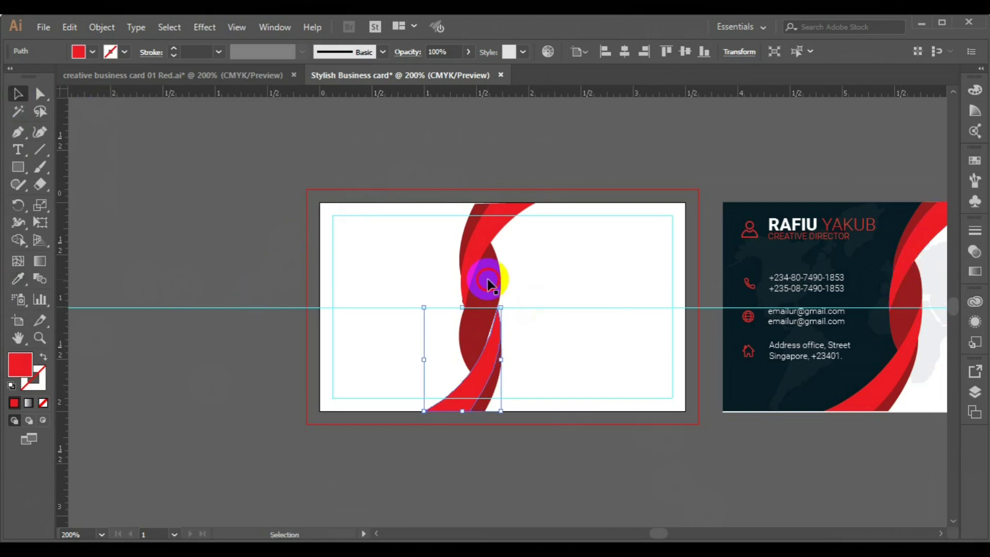
{"action": "left_click", "coordinate": [487, 280]}
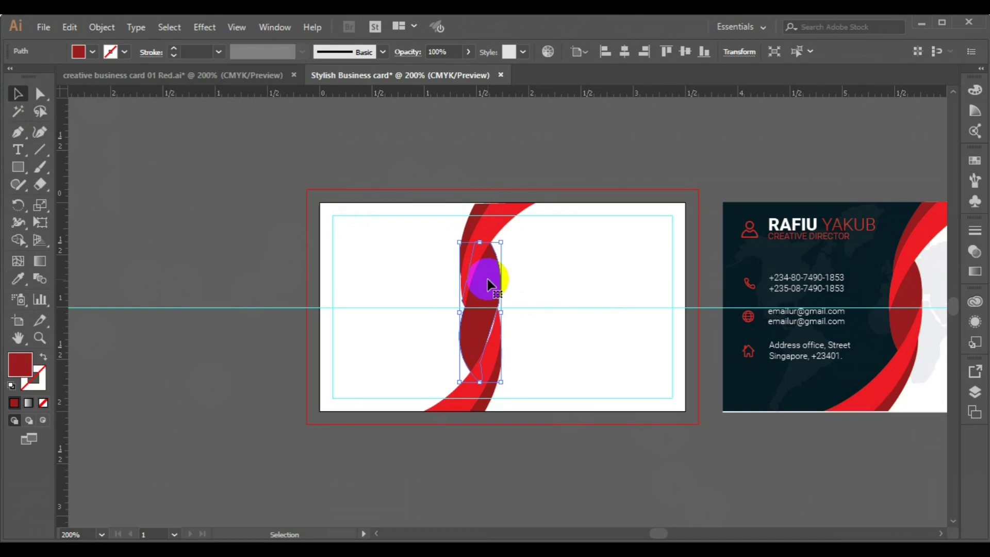
{"action": "key", "text": "Delete"}
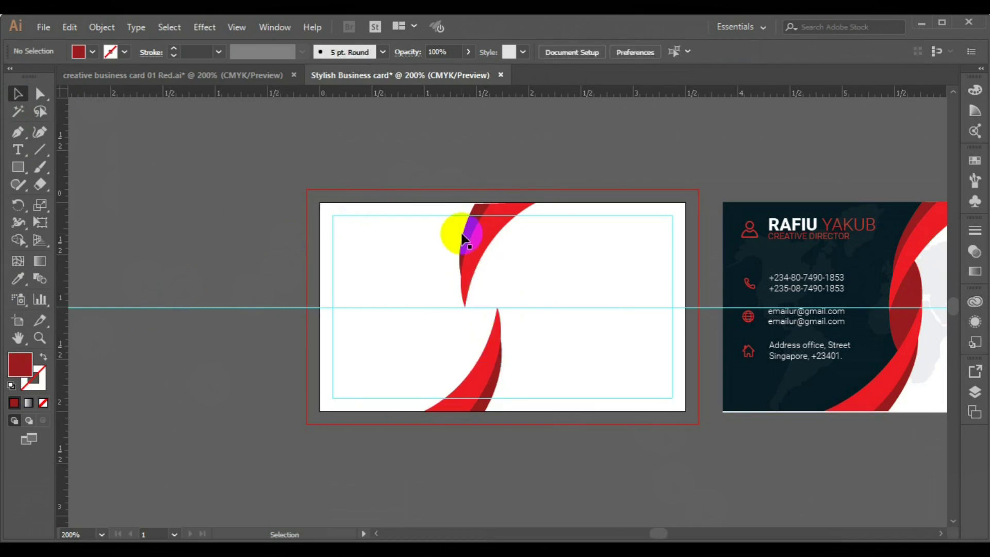
Nudge both upper ribbon shapes slightly to the right
{"action": "left_click", "coordinate": [485, 238]}
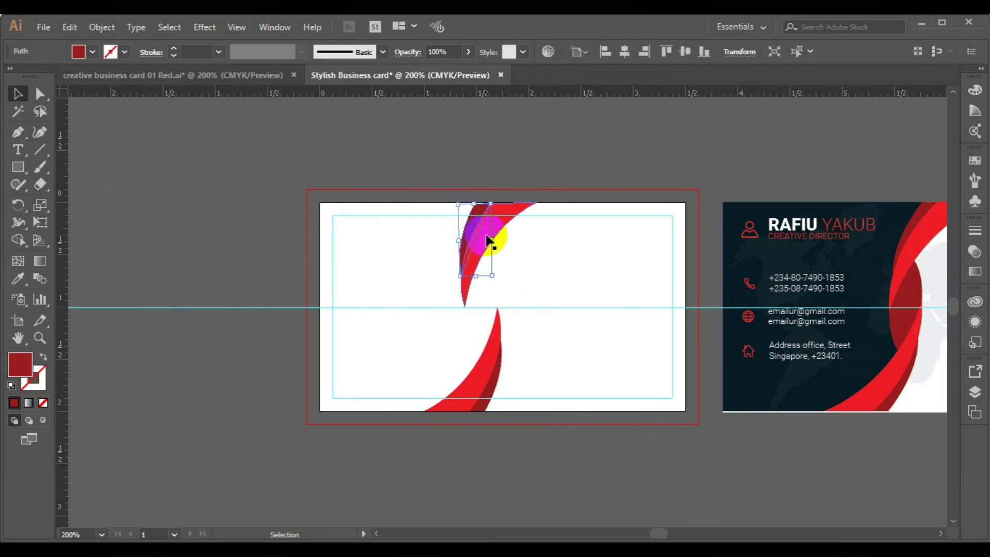
{"action": "left_click", "coordinate": [486, 240], "text": "shift"}
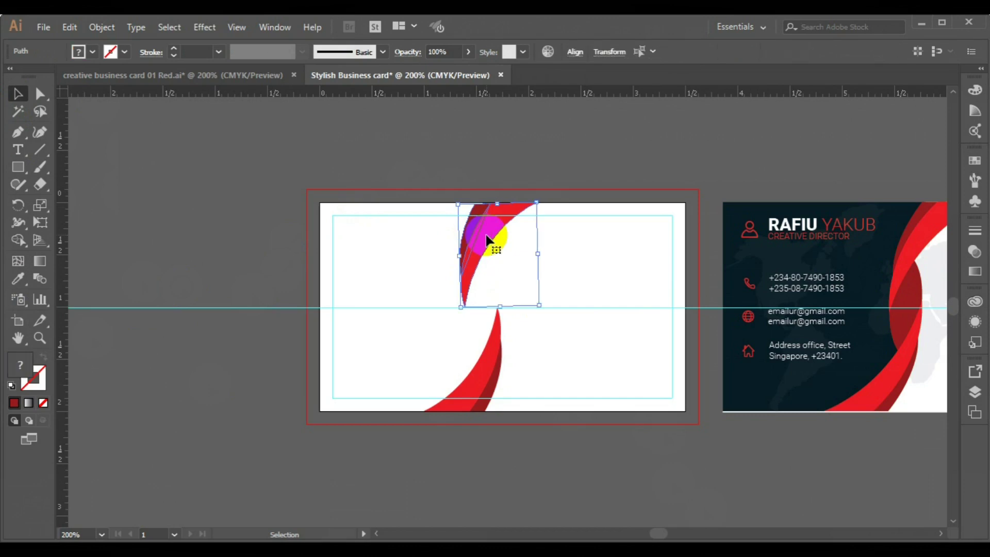
{"action": "key", "text": "Right"}
{"action": "key", "text": "Right"}
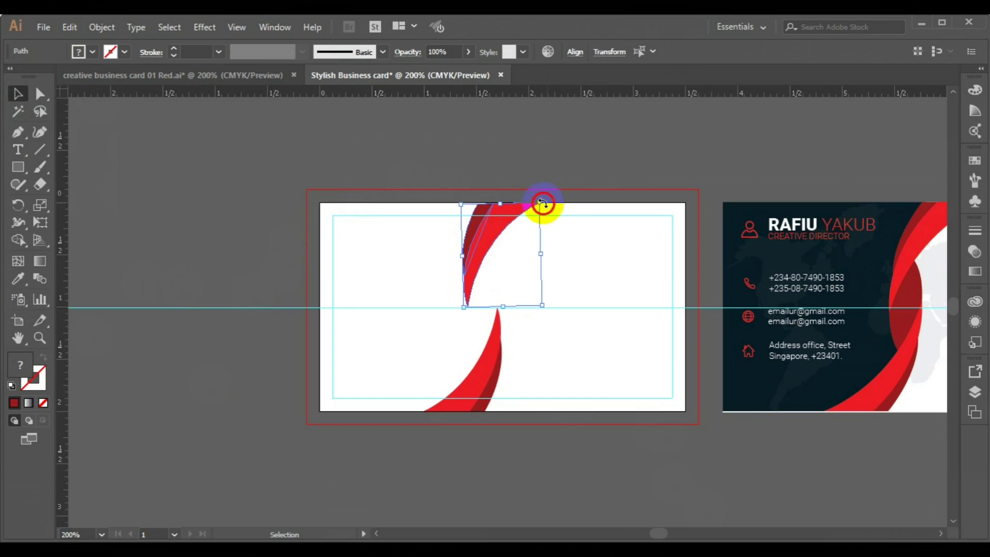
{"action": "left_click_drag", "start_coordinate": [541, 203], "coordinate": [522, 385]}
{"action": "left_click", "coordinate": [243, 384]}
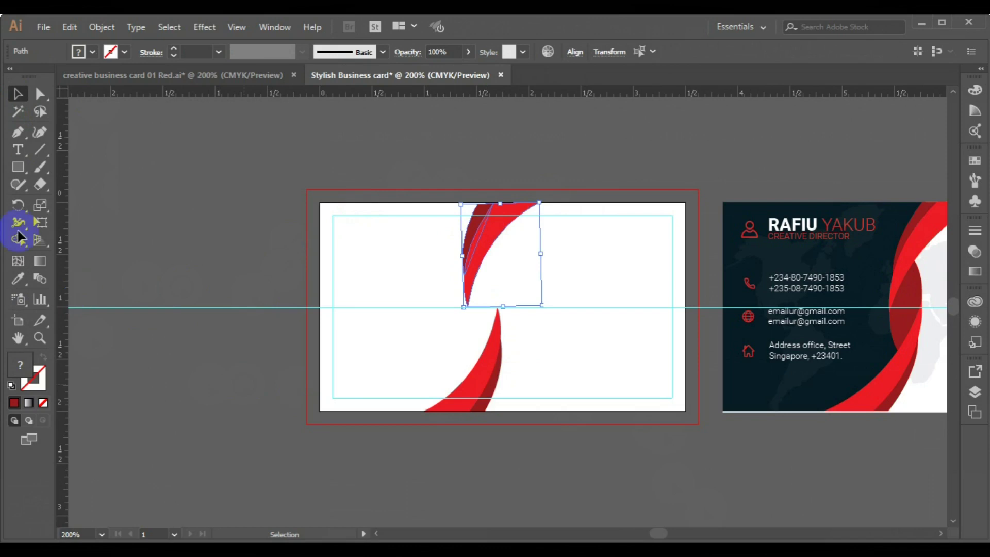
Draw a closed dark red leaf-shaped twist with the Pen tool, bridging the upper ribbon's inner edge and the lower ribbon's tip
{"action": "left_click", "coordinate": [17, 135]}
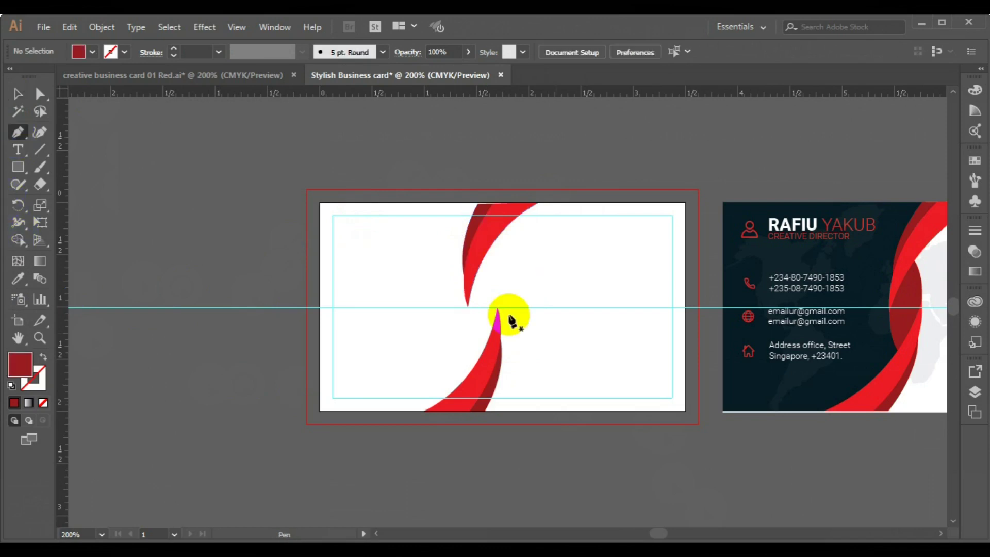
{"action": "left_click", "coordinate": [486, 258]}
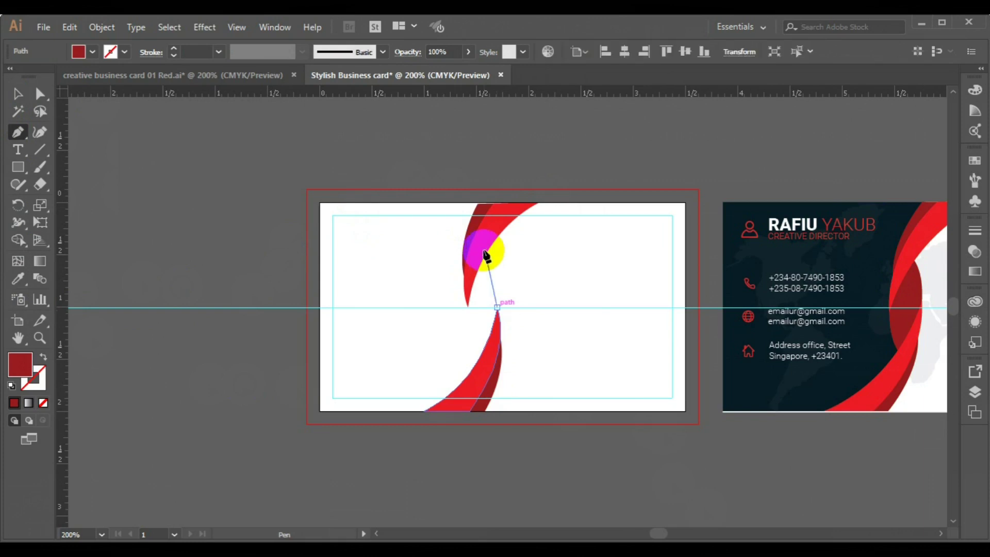
{"action": "left_click_drag", "start_coordinate": [480, 249], "coordinate": [469, 225]}
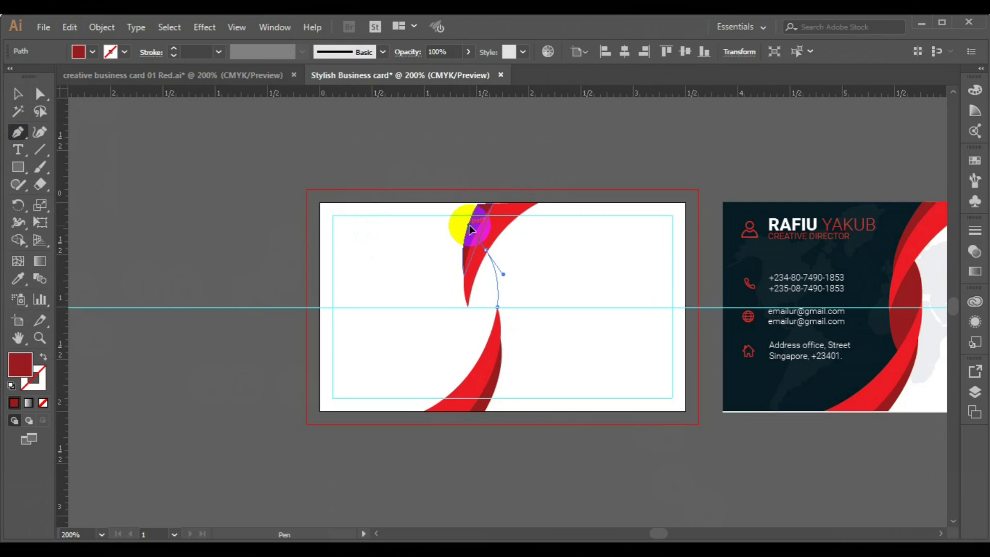
{"action": "left_click", "coordinate": [486, 251]}
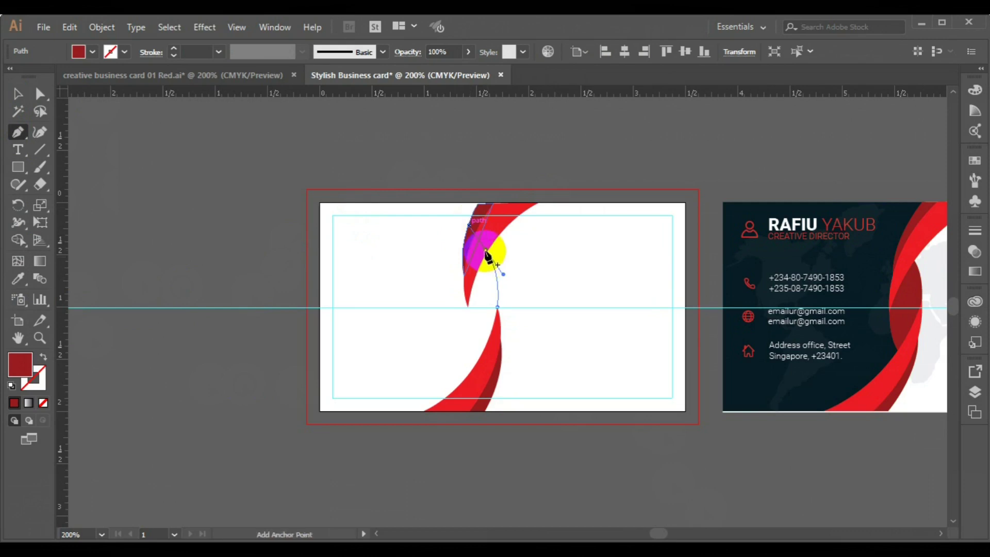
{"action": "left_click", "coordinate": [486, 252]}
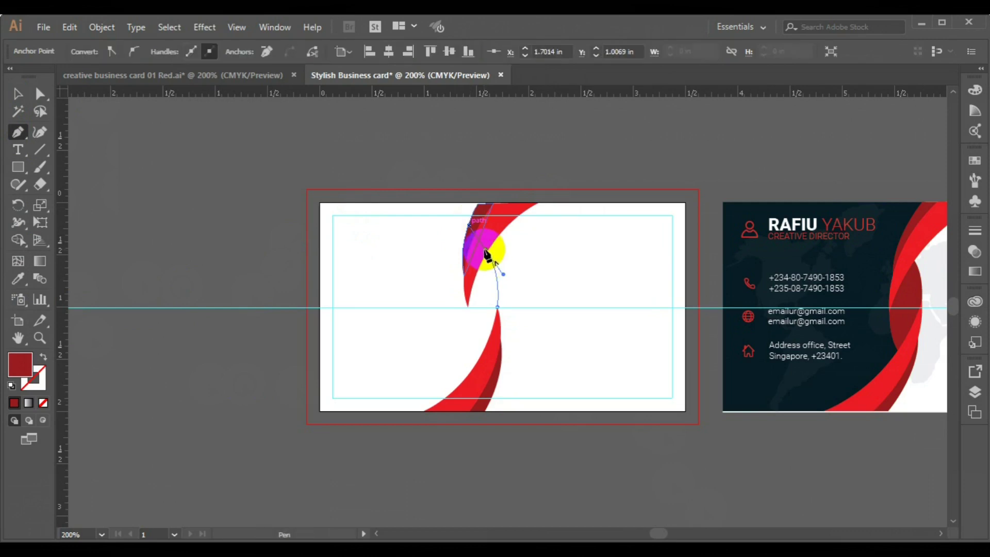
{"action": "left_click_drag", "start_coordinate": [465, 295], "coordinate": [499, 354]}
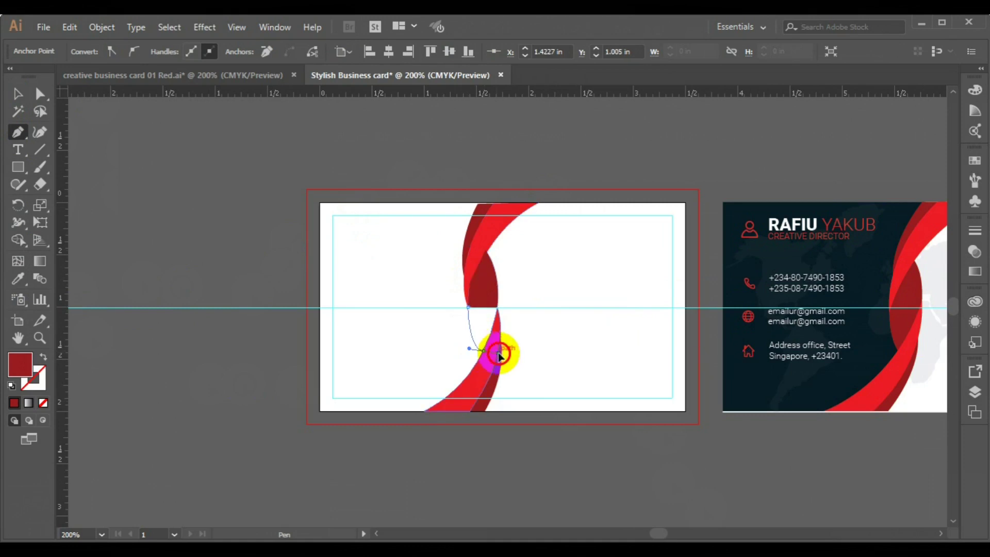
{"action": "left_click_drag", "start_coordinate": [498, 362], "coordinate": [498, 363]}
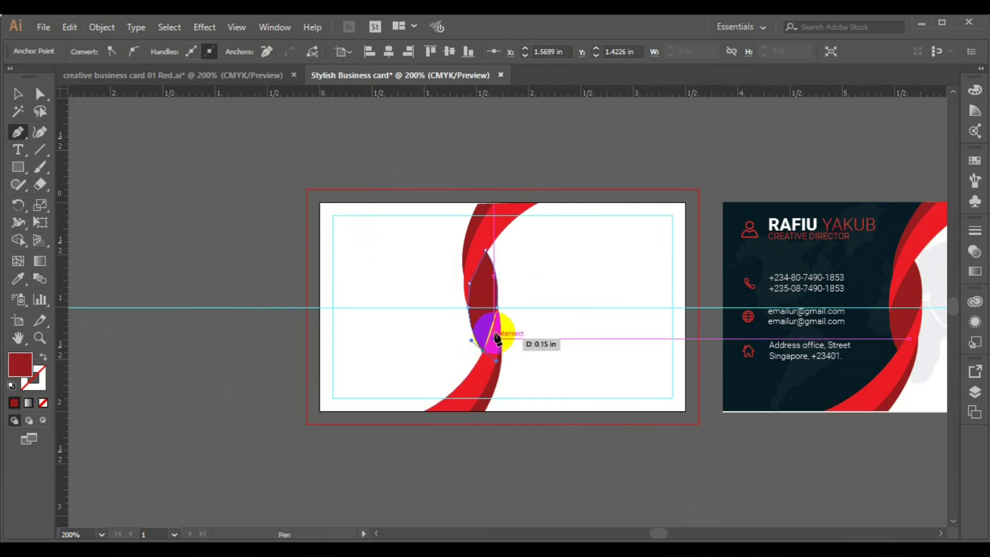
{"action": "left_click", "coordinate": [498, 311]}
{"action": "left_click", "coordinate": [498, 311]}
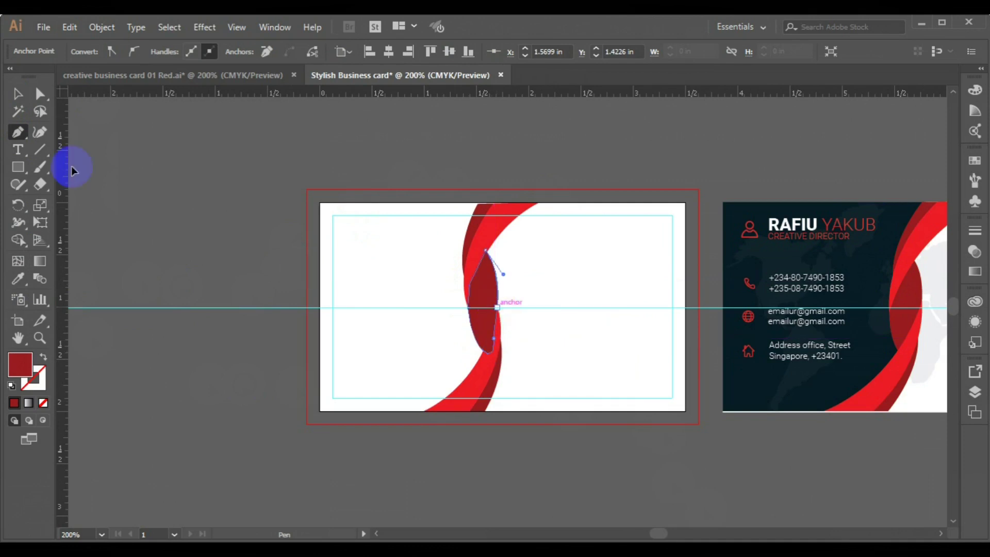
Send the new central twist shape to the back, behind the upper and lower ribbons
{"action": "left_click", "coordinate": [18, 94]}
{"action": "left_click", "coordinate": [474, 291]}
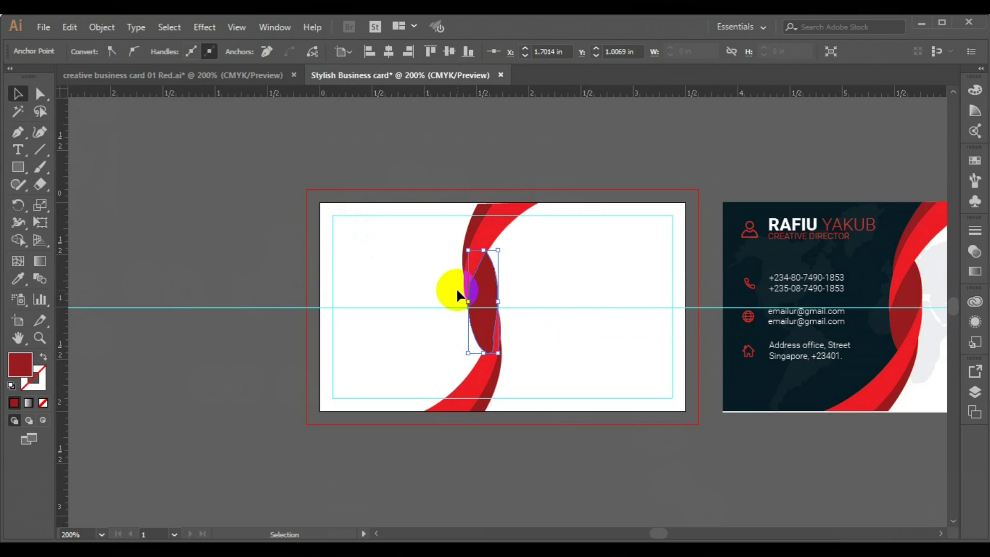
{"action": "right_click", "coordinate": [478, 295]}
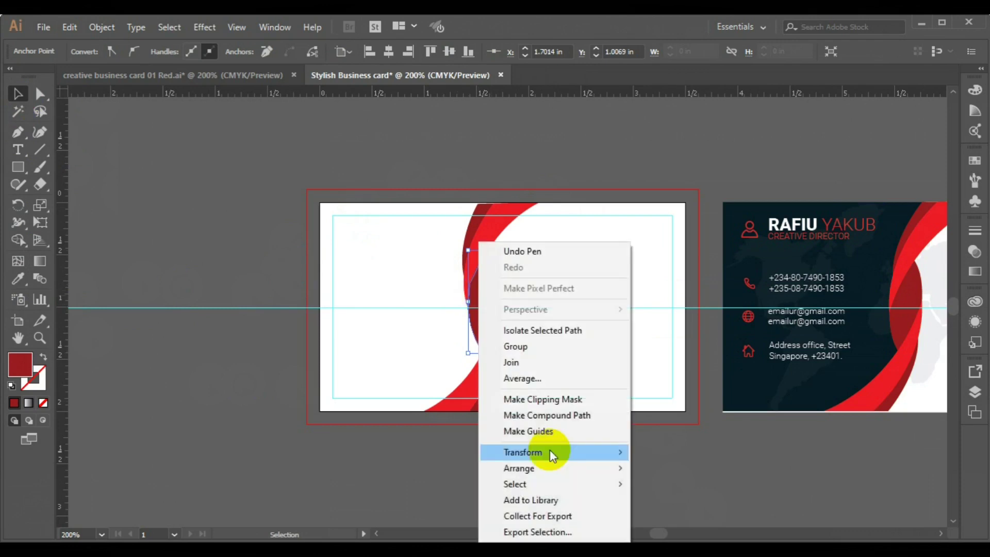
{"action": "mouse_move", "coordinate": [537, 469]}
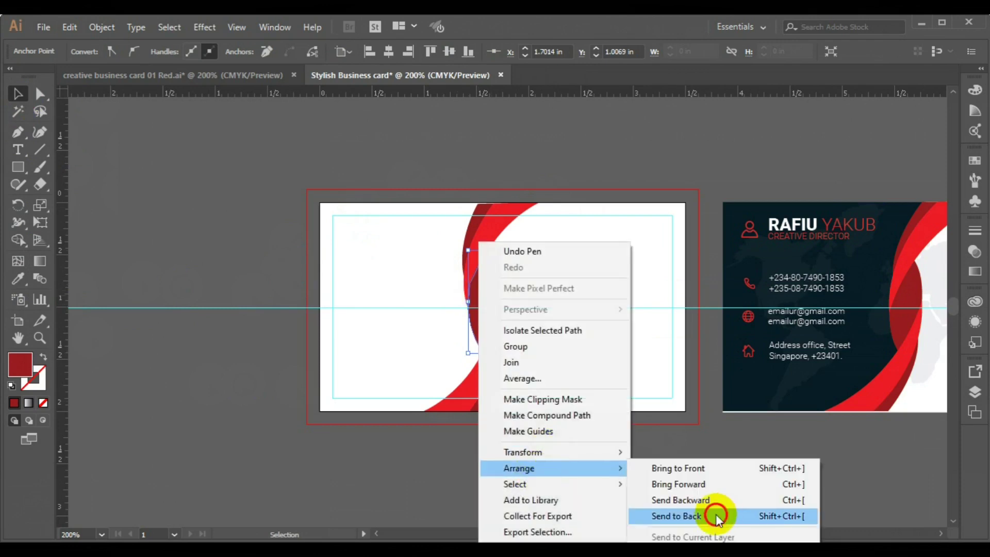
{"action": "left_click", "coordinate": [716, 514]}
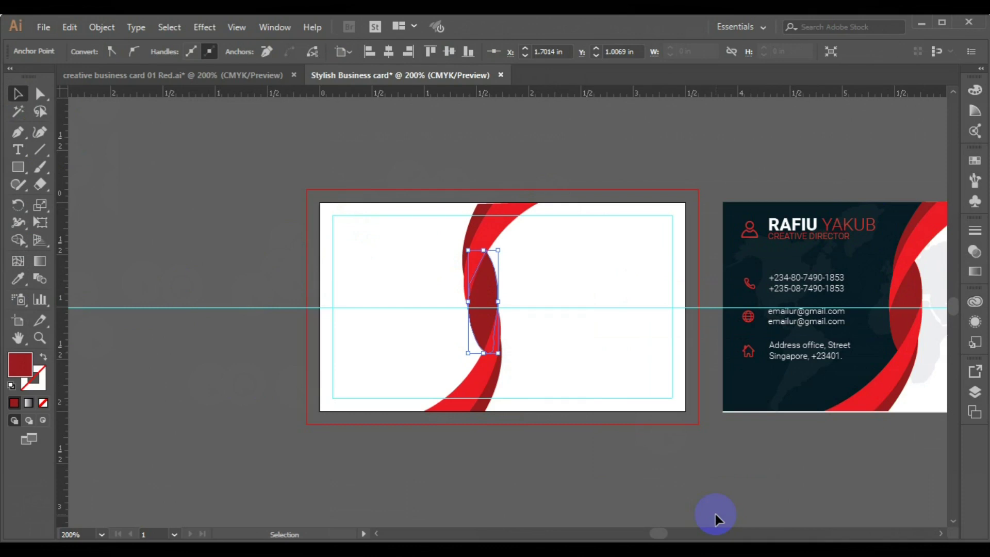
Group all the ribbon shapes and shift the group right to about the middle of the card
{"action": "left_click_drag", "start_coordinate": [411, 161], "coordinate": [507, 412]}
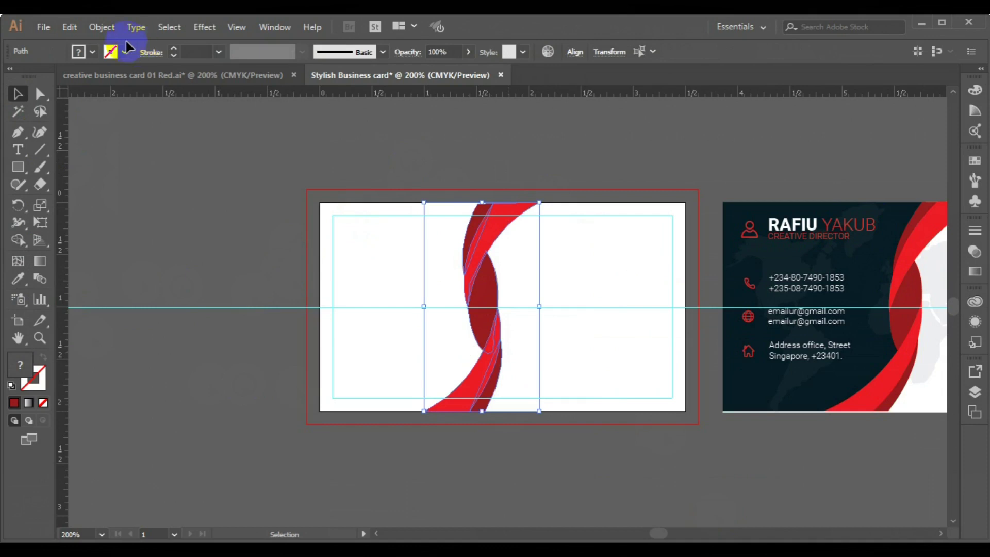
{"action": "left_click", "coordinate": [108, 28]}
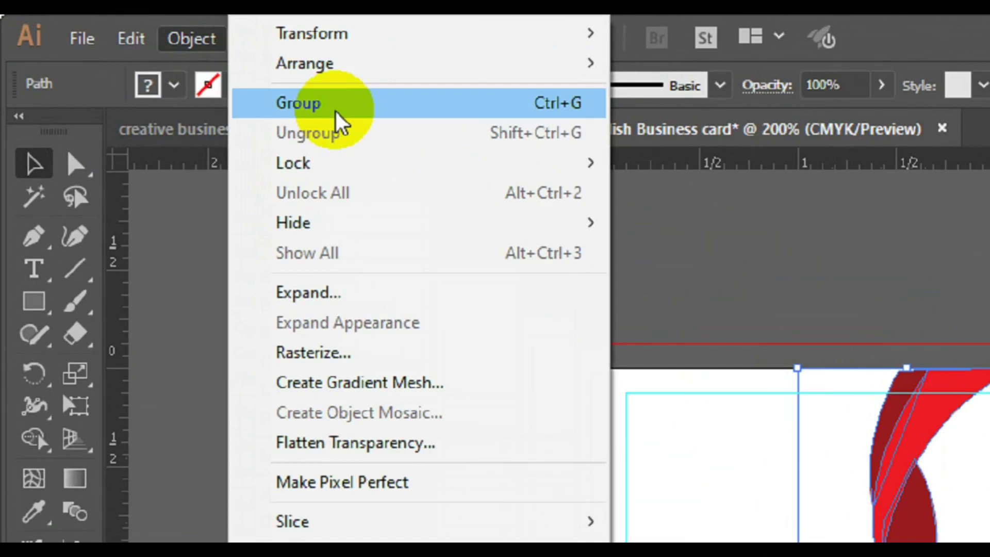
{"action": "left_click", "coordinate": [165, 62]}
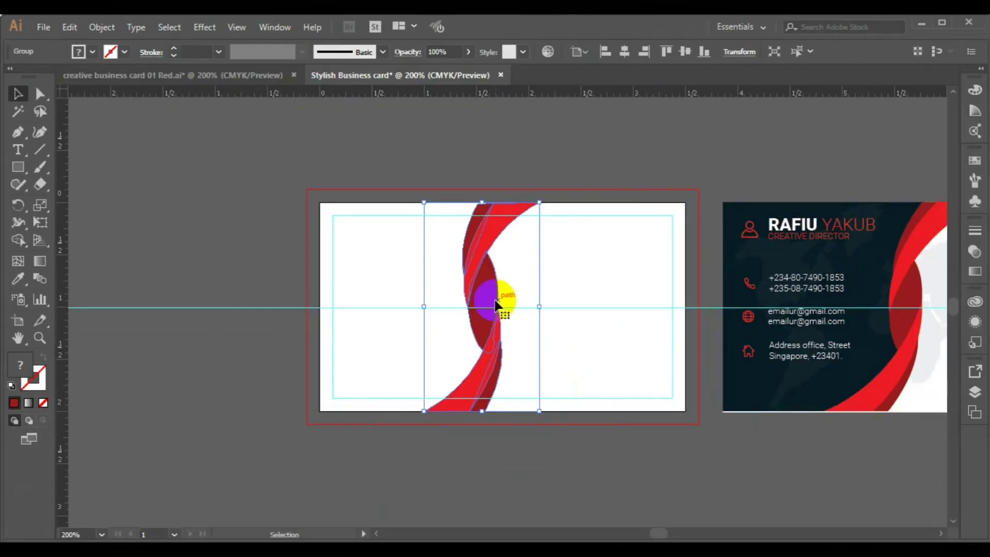
{"action": "left_click", "coordinate": [478, 294]}
{"action": "left_click_drag", "start_coordinate": [483, 293], "coordinate": [504, 298]}
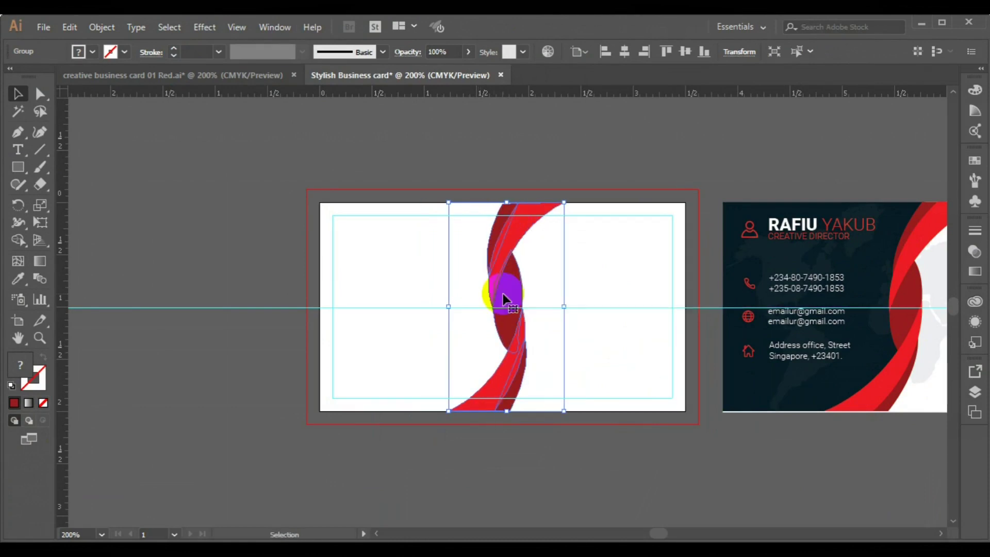
{"action": "left_click", "coordinate": [551, 449]}
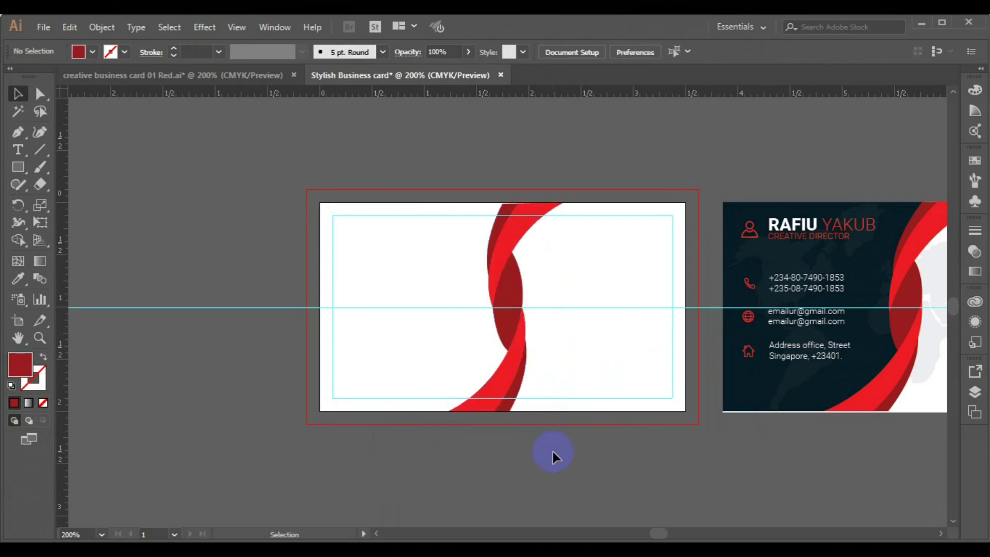
Draw a closed Pen tool shape covering the card's left part, from its left edge to underneath the ribbon at full card height
{"action": "left_click", "coordinate": [18, 133]}
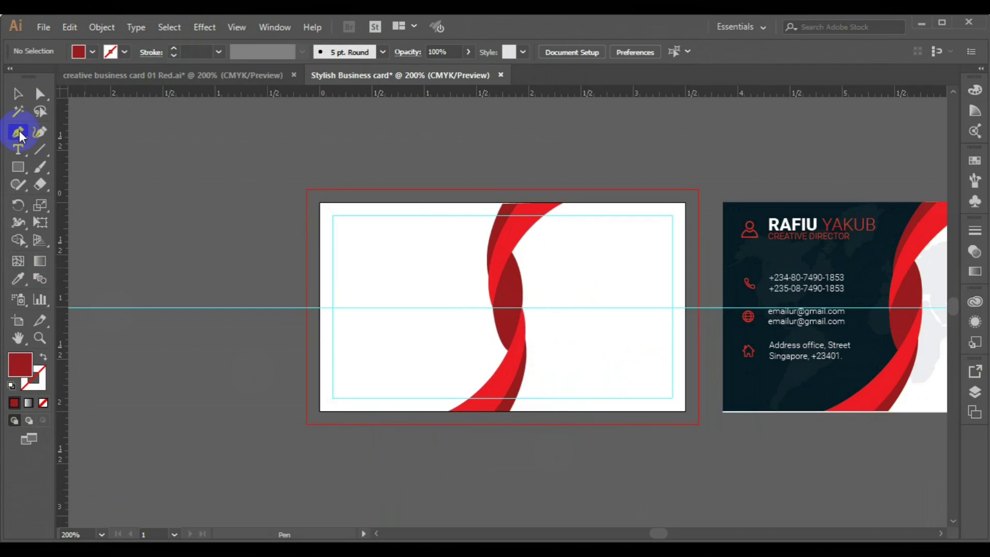
{"action": "left_click", "coordinate": [320, 411]}
{"action": "left_click", "coordinate": [468, 413]}
{"action": "left_click_drag", "start_coordinate": [468, 413], "coordinate": [510, 358]}
{"action": "left_click_drag", "start_coordinate": [509, 309], "coordinate": [506, 299]}
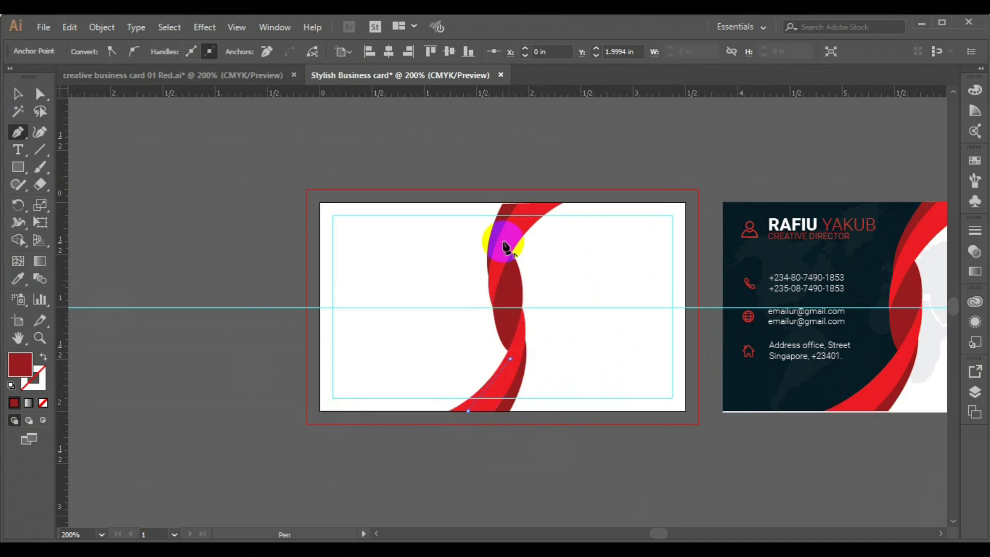
{"action": "left_click_drag", "start_coordinate": [503, 243], "coordinate": [502, 241]}
{"action": "left_click_drag", "start_coordinate": [374, 199], "coordinate": [320, 205]}
{"action": "left_click", "coordinate": [321, 410]}
{"action": "left_click_drag", "start_coordinate": [324, 411], "coordinate": [320, 412]}
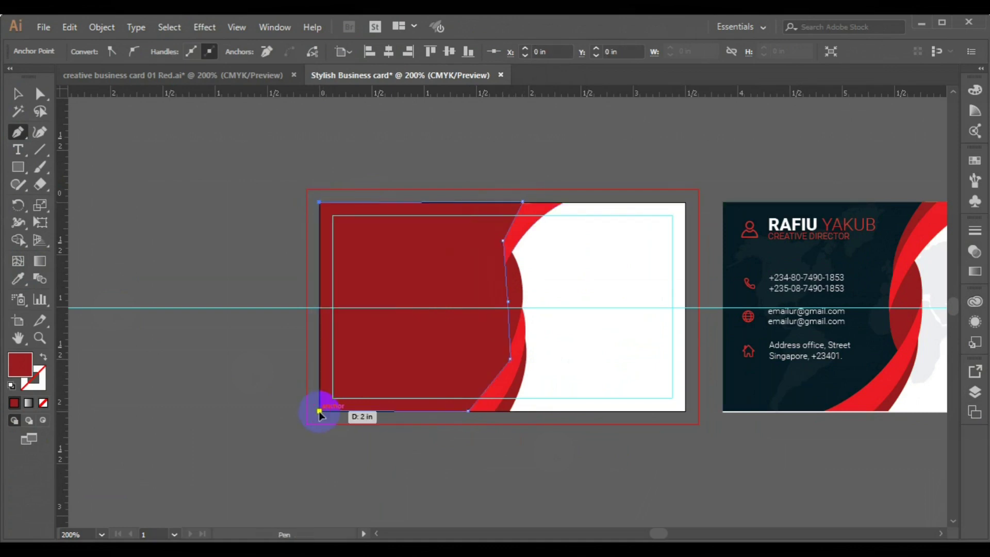
Fill the left background shape with the dark navy sampled from the reference card's background and select the shape
{"action": "left_click", "coordinate": [17, 95]}
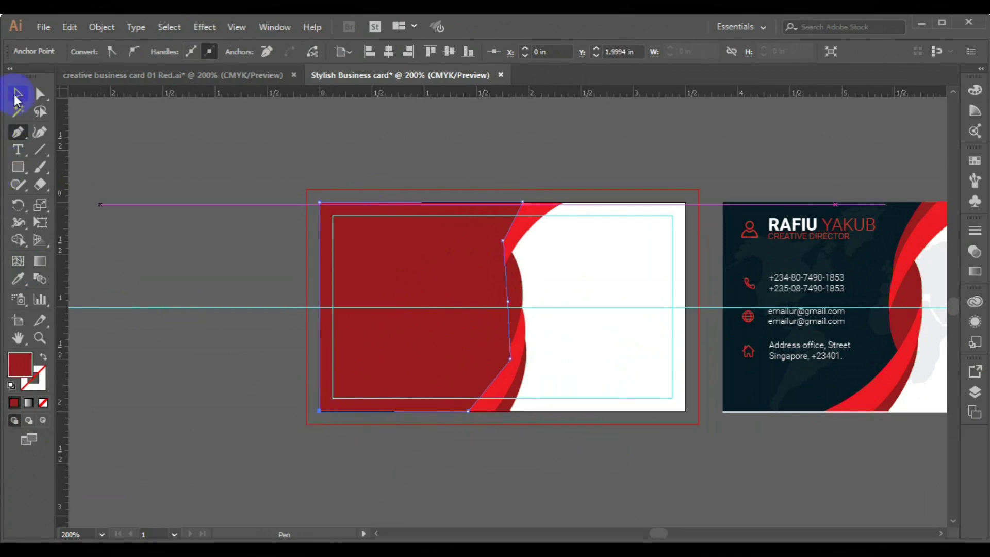
{"action": "left_click", "coordinate": [18, 279]}
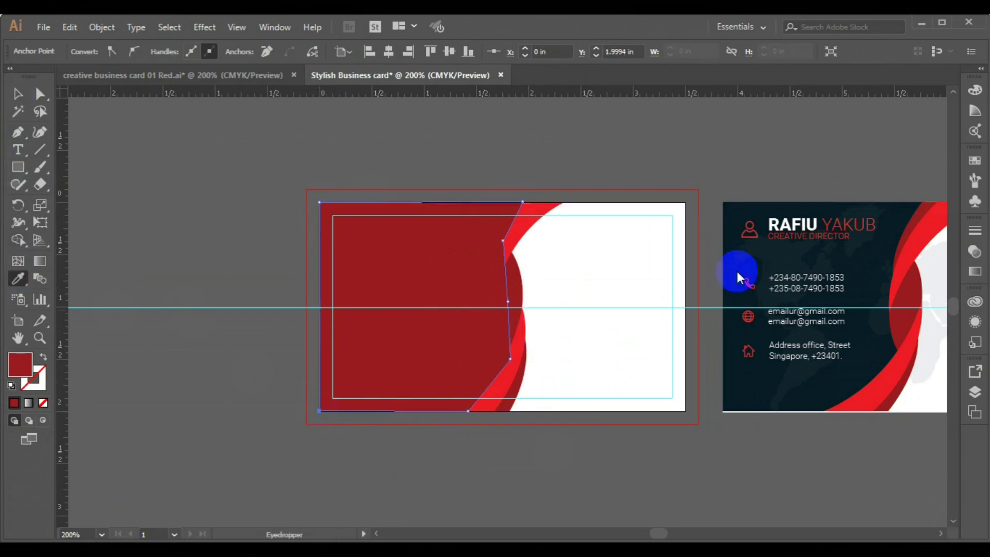
{"action": "left_click", "coordinate": [736, 342]}
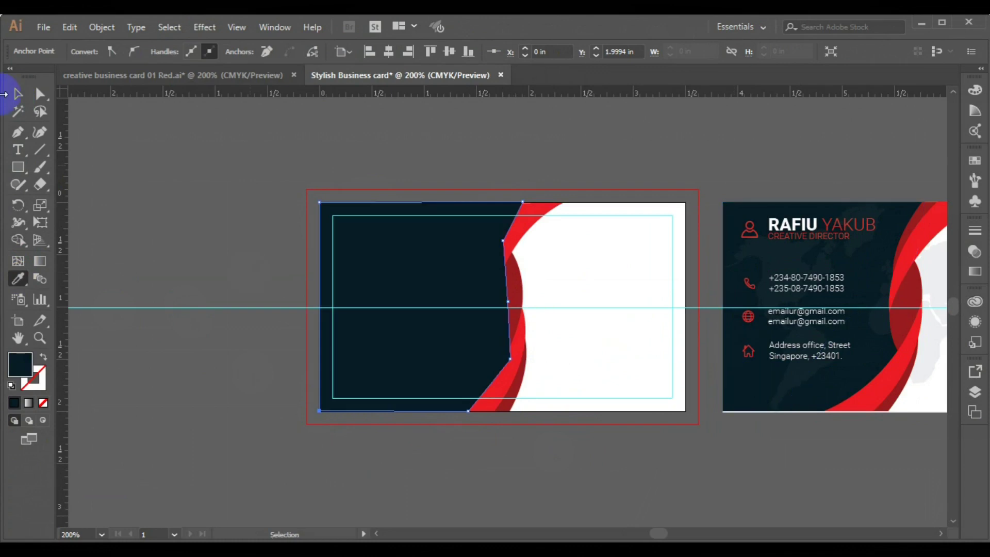
{"action": "left_click", "coordinate": [17, 97]}
{"action": "left_click", "coordinate": [433, 360]}
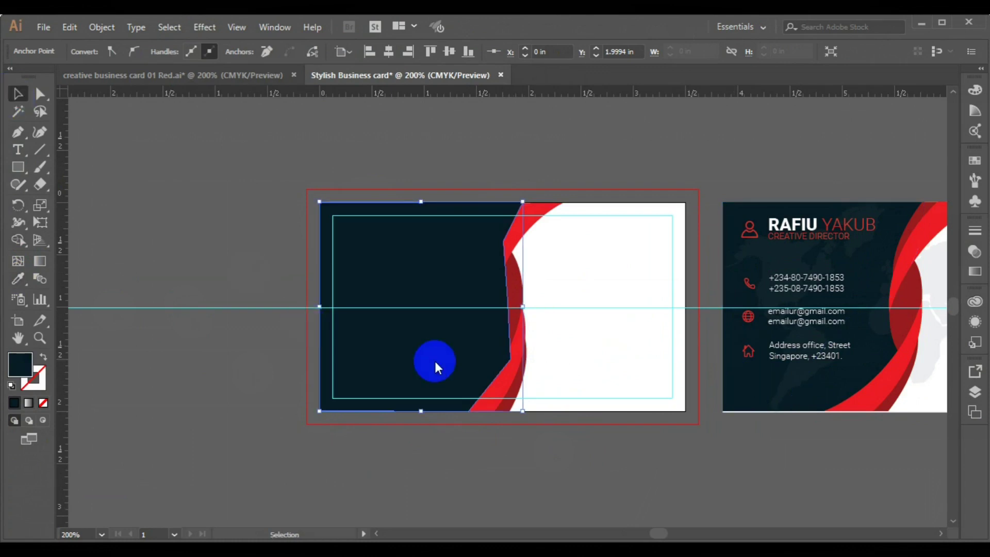
Send the dark navy left background shape to the back, behind the ribbon group, and deselect it
{"action": "right_click", "coordinate": [435, 361]}
{"action": "mouse_move", "coordinate": [518, 290]}
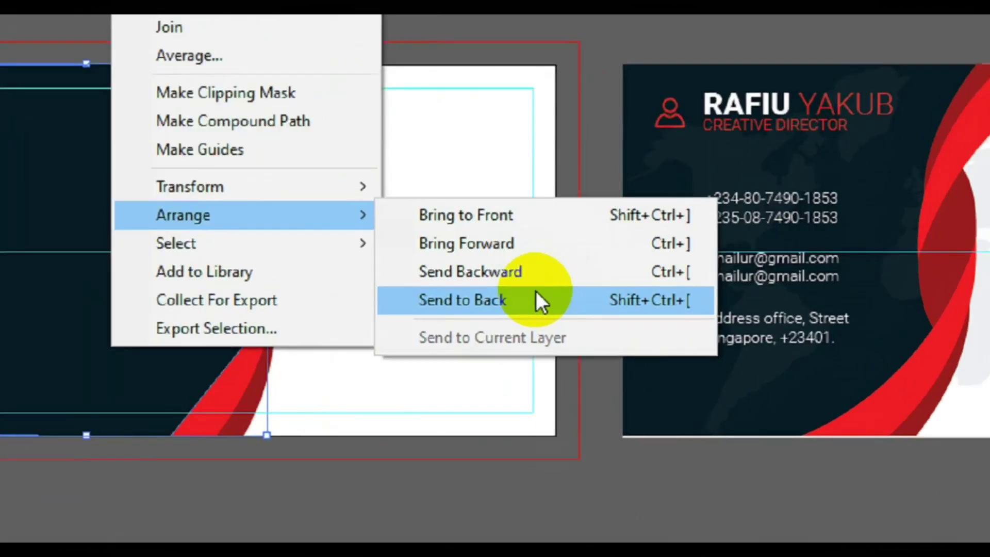
{"action": "left_click", "coordinate": [674, 334]}
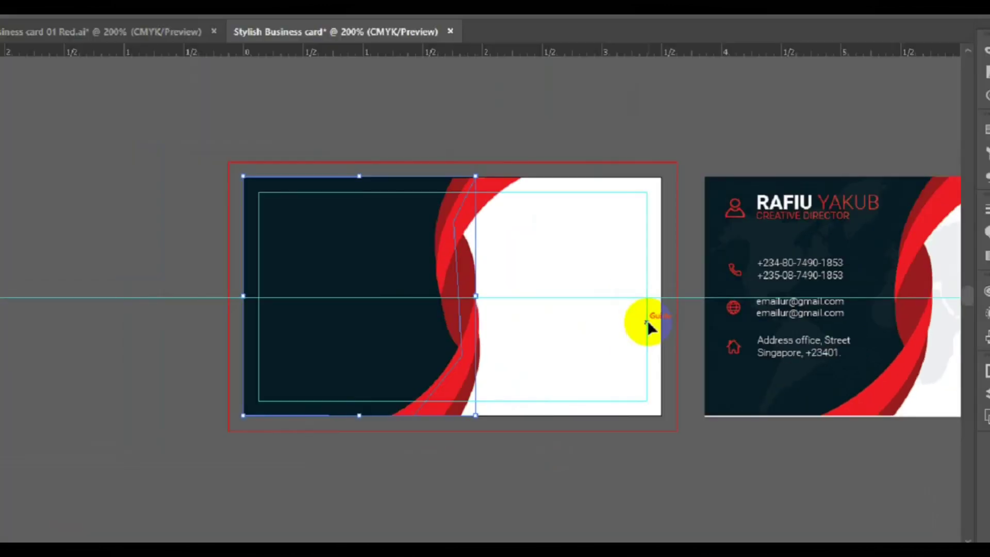
{"action": "left_click", "coordinate": [586, 486]}
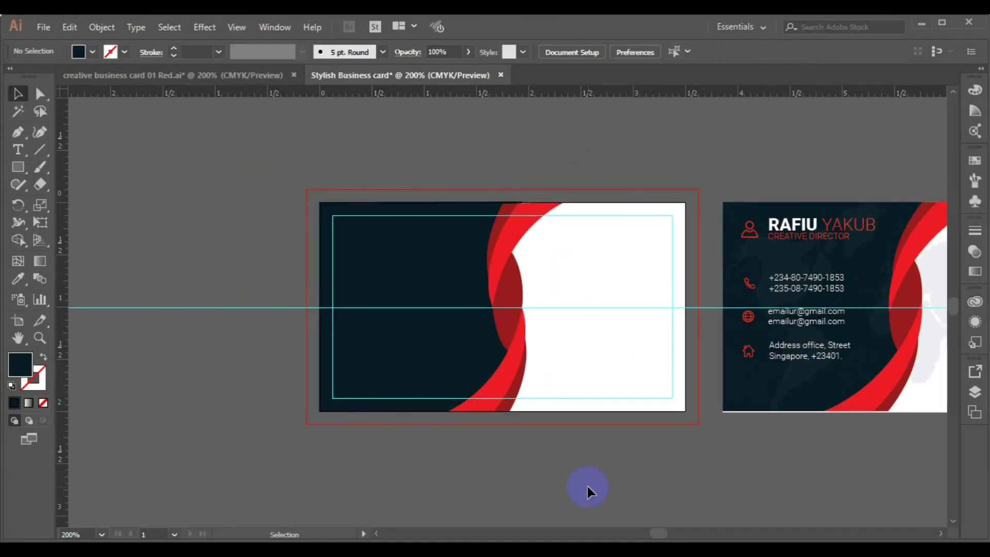
Hide the rulers and the guides in the document view
{"action": "left_click", "coordinate": [941, 535]}
{"action": "left_click", "coordinate": [941, 535]}
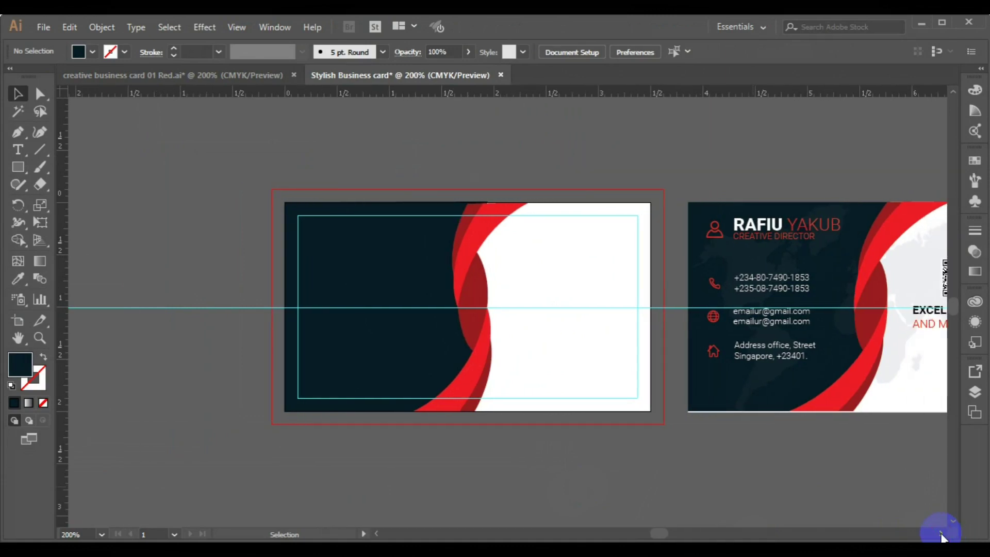
{"action": "left_click", "coordinate": [227, 32]}
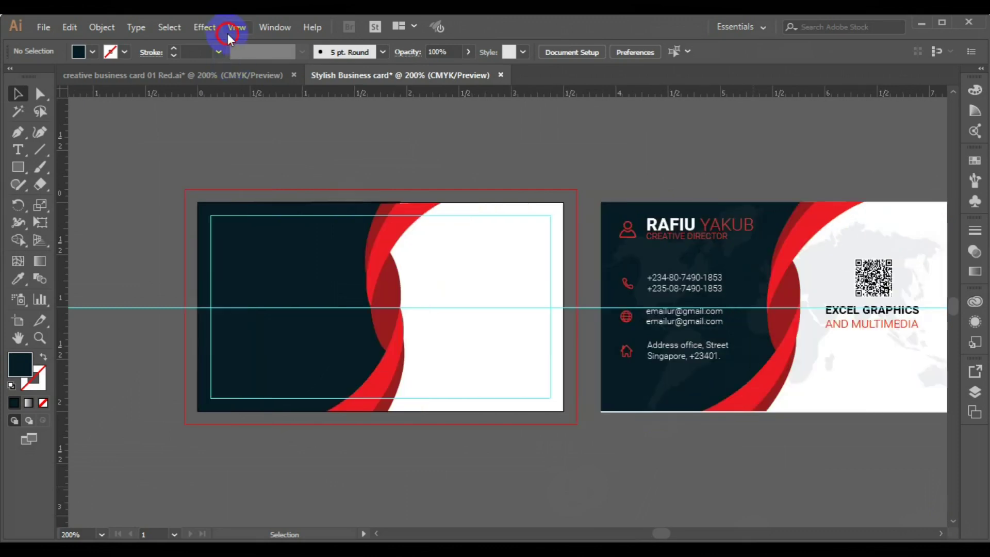
{"action": "mouse_move", "coordinate": [314, 324]}
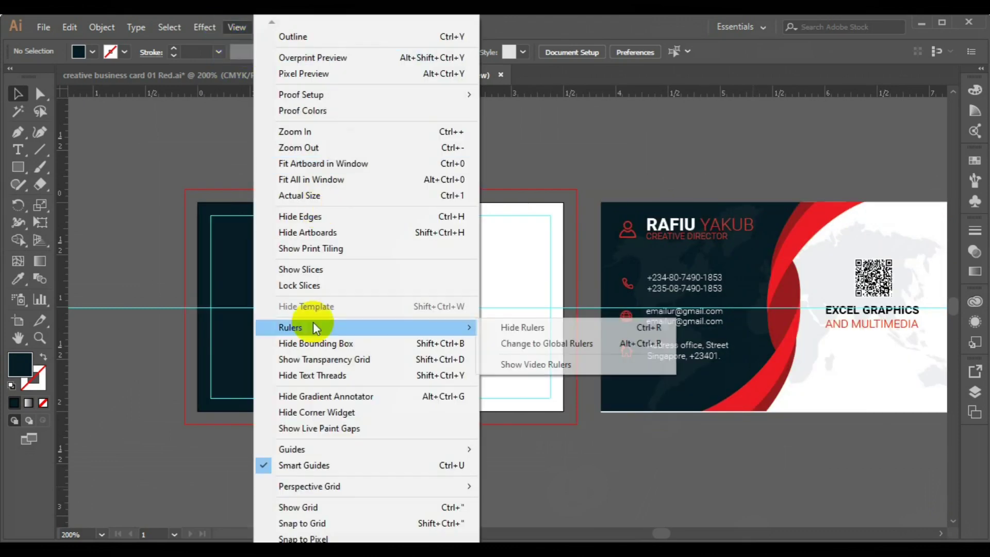
{"action": "left_click", "coordinate": [562, 329]}
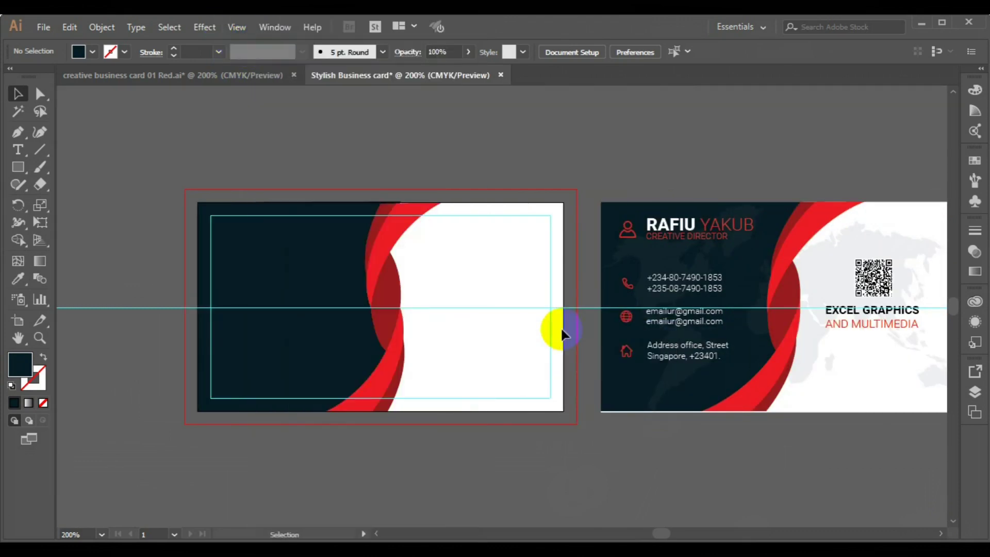
{"action": "left_click", "coordinate": [233, 31]}
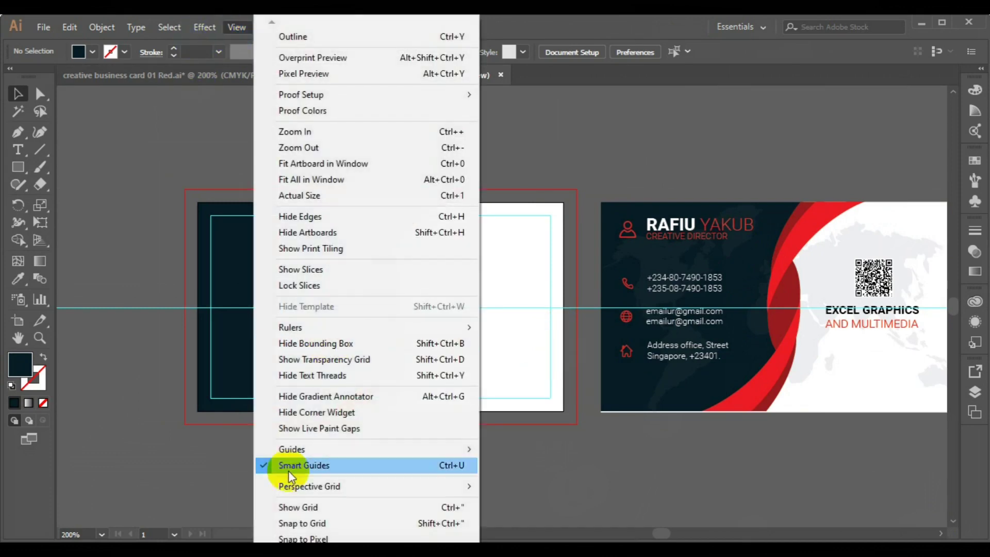
{"action": "mouse_move", "coordinate": [291, 457]}
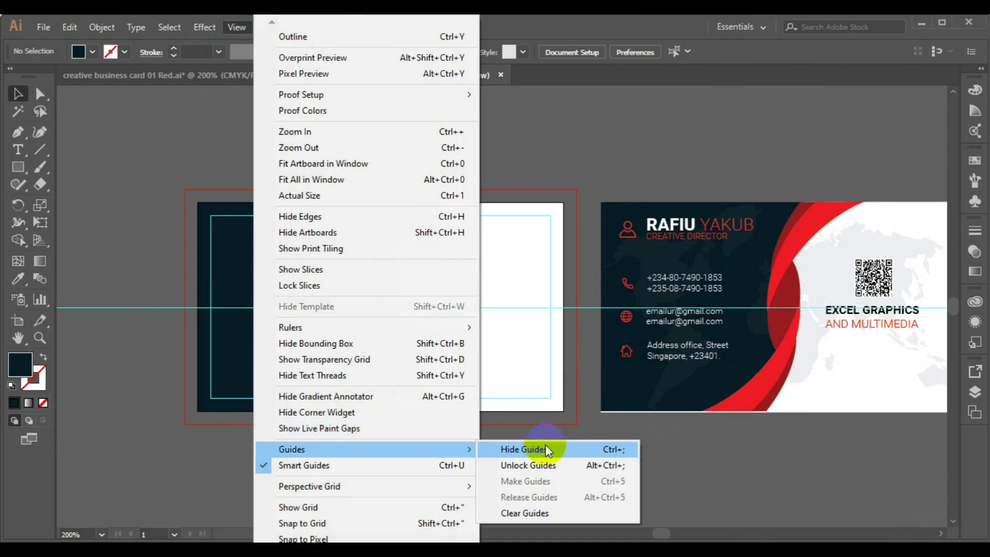
{"action": "left_click", "coordinate": [545, 448]}
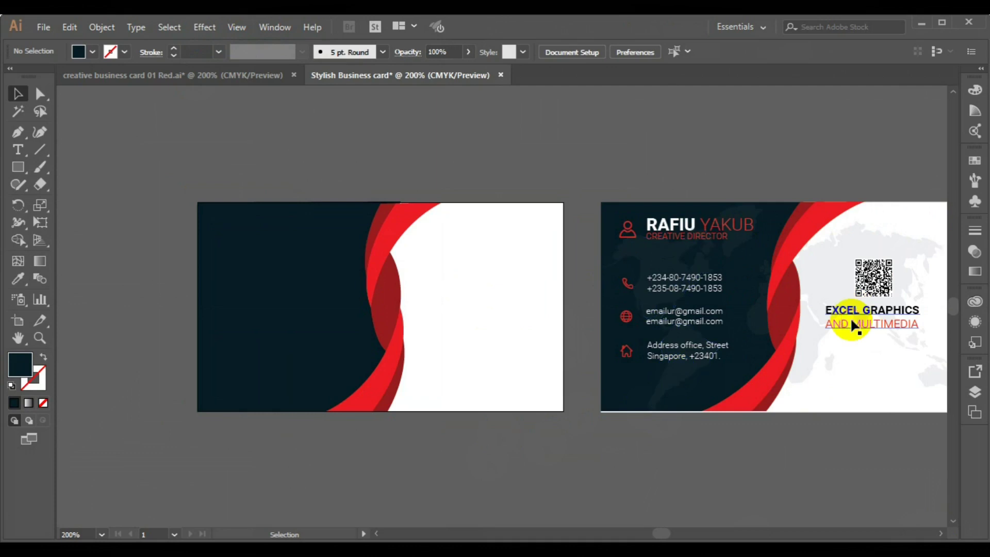
Delete the white background shape from the reference card
{"action": "left_click", "coordinate": [660, 221]}
{"action": "left_click", "coordinate": [684, 272]}
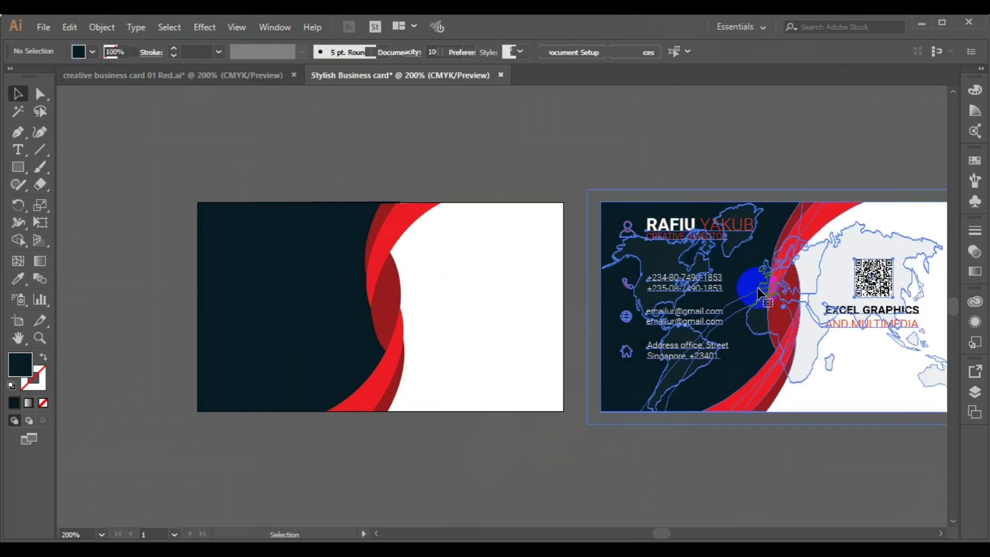
{"action": "left_click", "coordinate": [575, 399]}
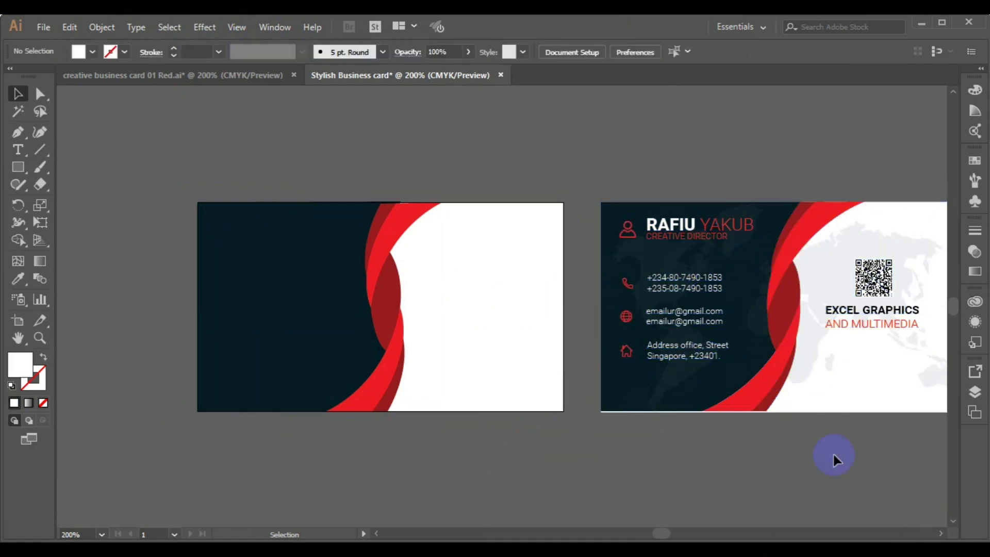
{"action": "left_click", "coordinate": [829, 397]}
{"action": "key", "text": "Delete"}
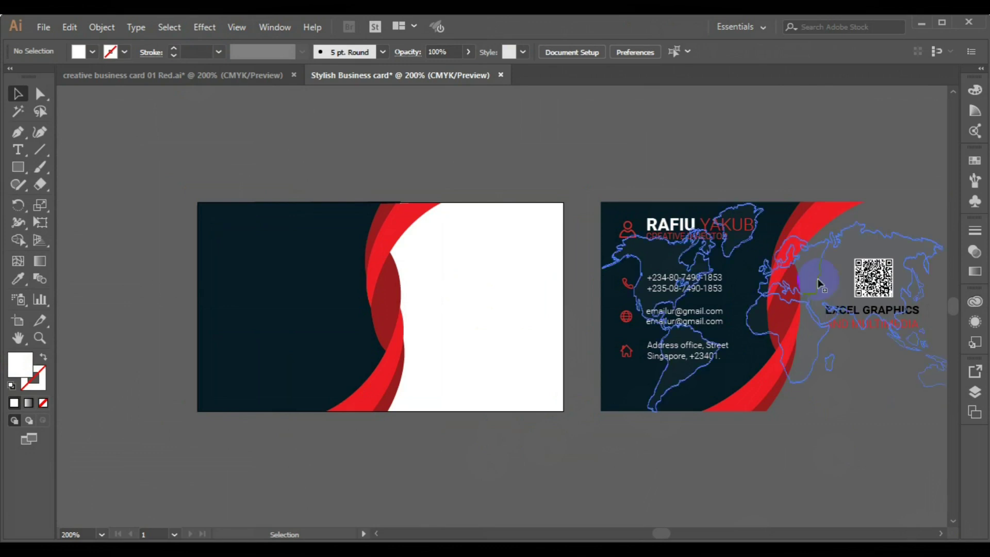
Align the reference card's faint world map to the centre of the new card and send it to the back
{"action": "left_click", "coordinate": [808, 280]}
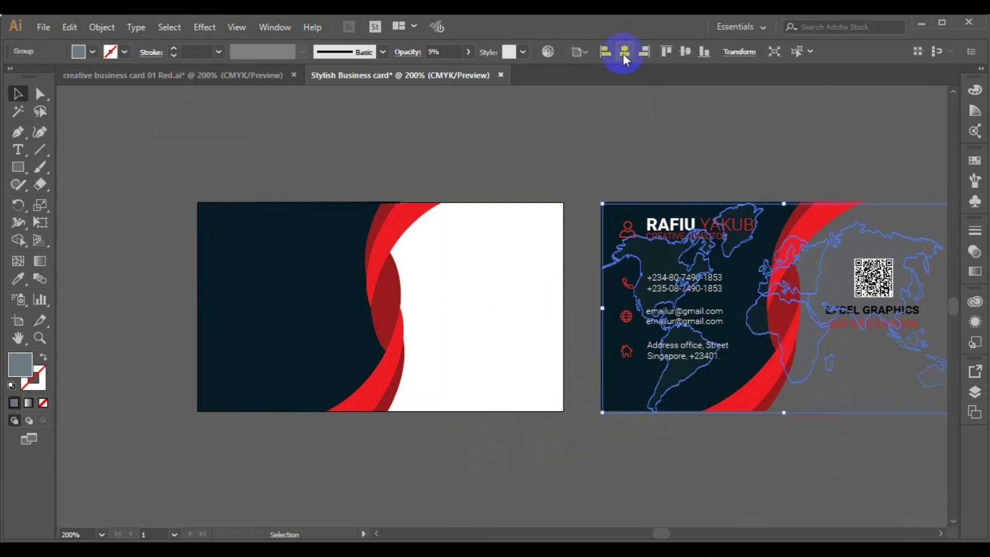
{"action": "left_click", "coordinate": [683, 56]}
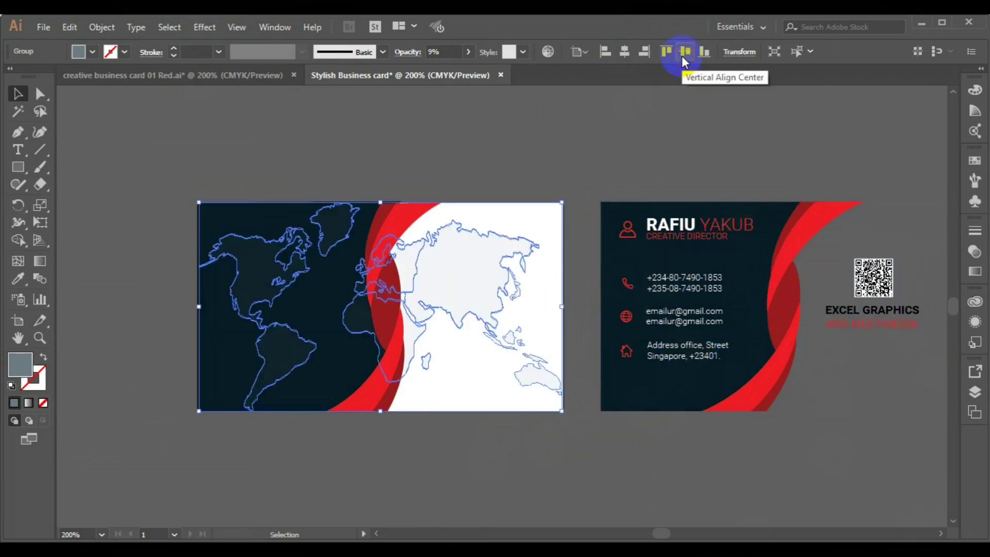
{"action": "left_click", "coordinate": [265, 306]}
{"action": "right_click", "coordinate": [265, 307]}
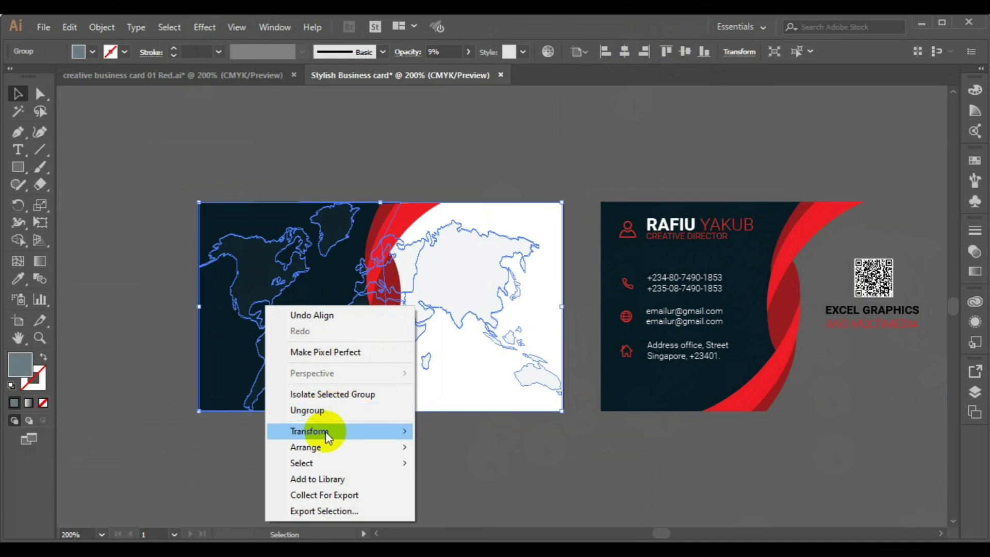
{"action": "mouse_move", "coordinate": [326, 449]}
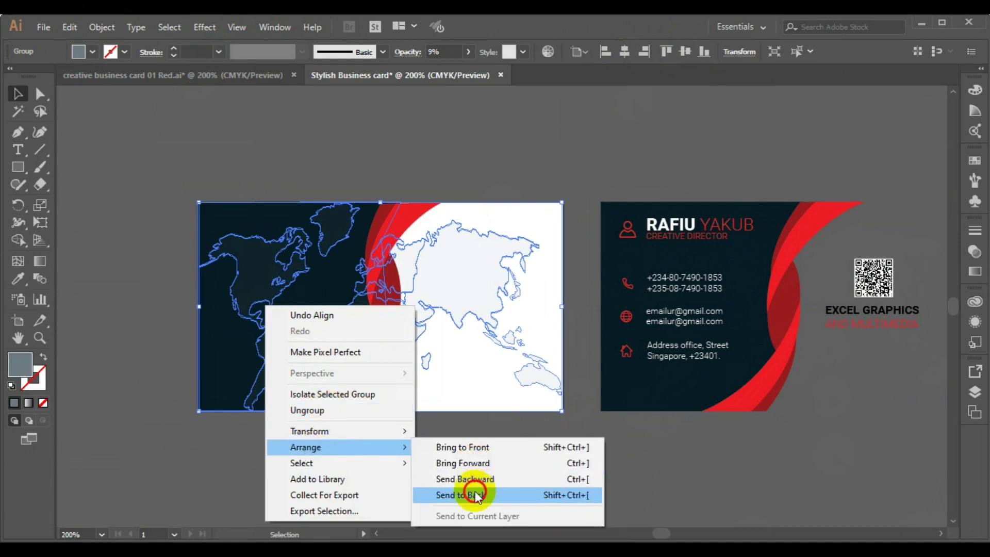
{"action": "left_click", "coordinate": [474, 495]}
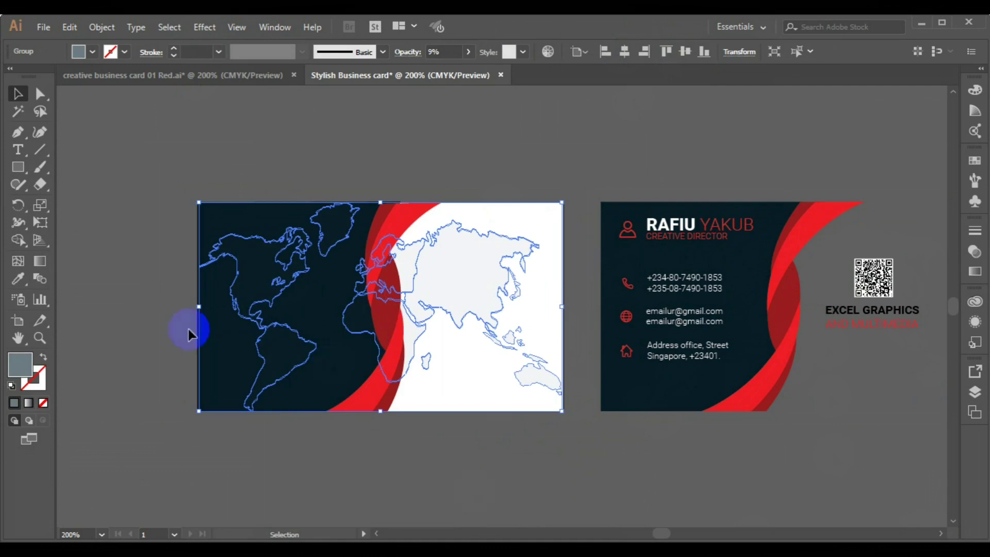
{"action": "left_click", "coordinate": [141, 330]}
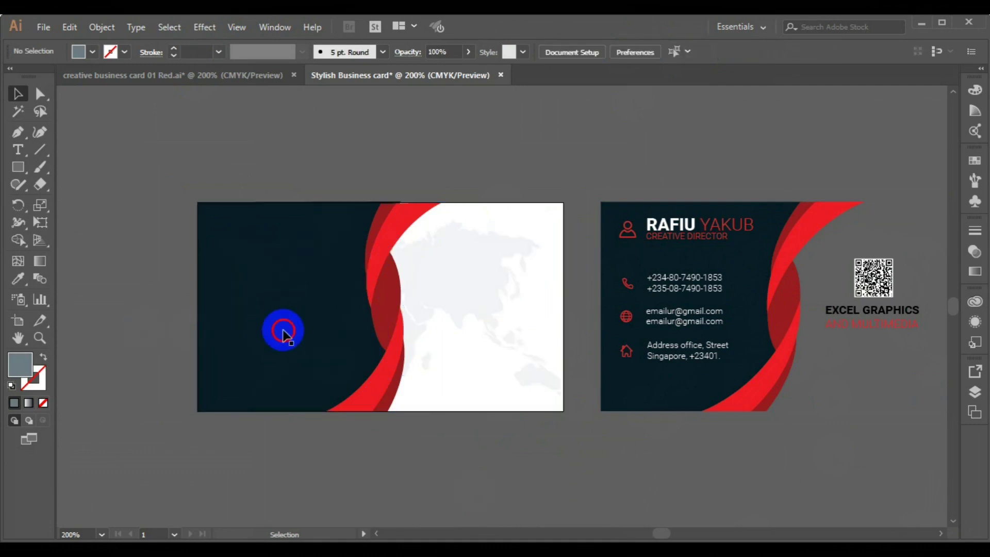
Send the dark navy left background shape to the back, behind the world map
{"action": "left_click", "coordinate": [283, 329]}
{"action": "right_click", "coordinate": [283, 330]}
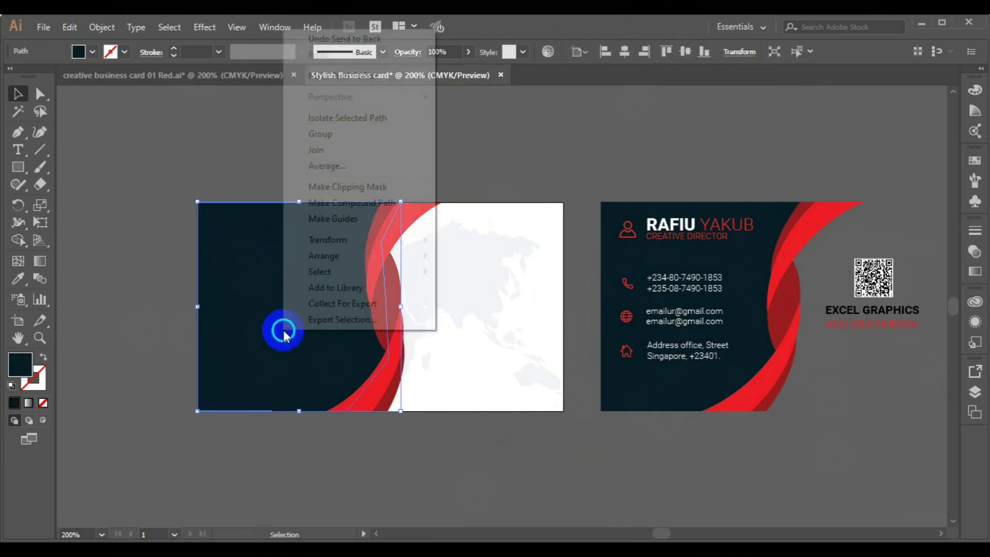
{"action": "mouse_move", "coordinate": [361, 256]}
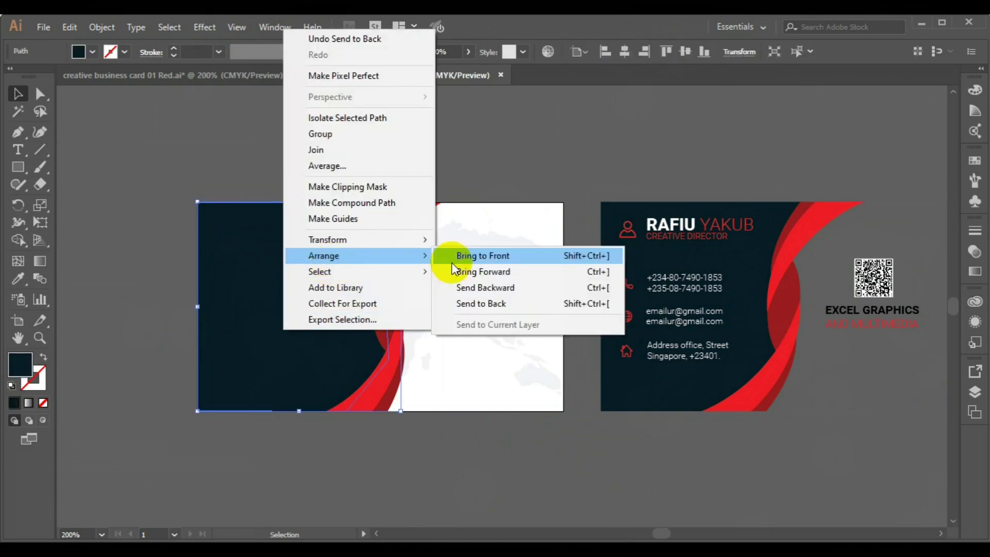
{"action": "left_click", "coordinate": [488, 300]}
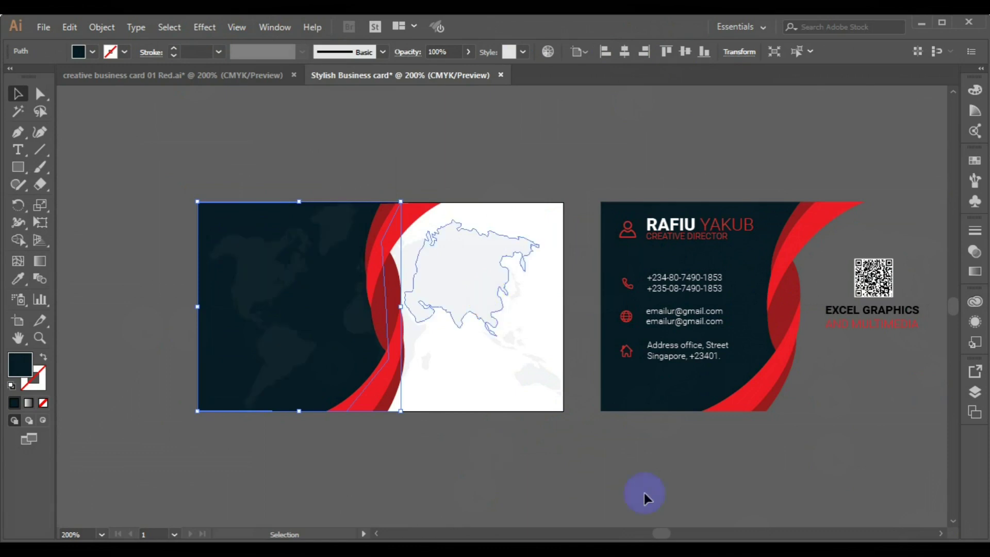
{"action": "left_click", "coordinate": [490, 376]}
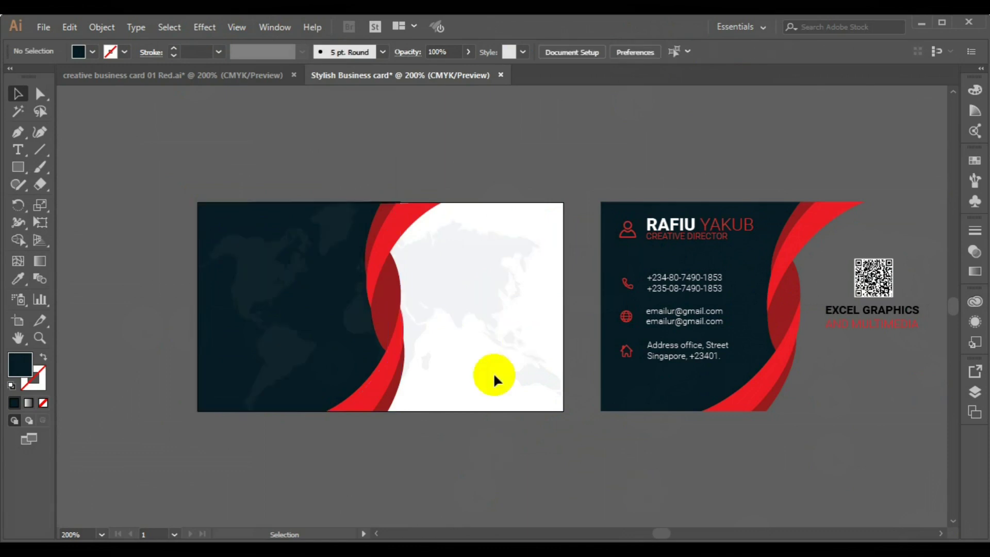
Copy the reference card's contact details onto the new card's navy side, and its QR code with the EXCEL GRAPHICS AND MULTIMEDIA text onto the white side
{"action": "left_click", "coordinate": [673, 291]}
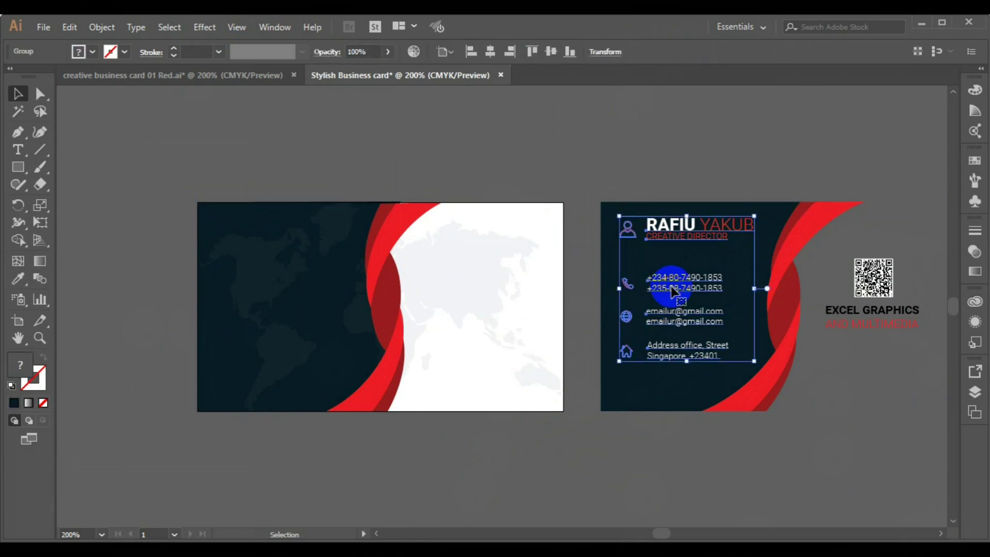
{"action": "left_click_drag", "start_coordinate": [672, 291], "coordinate": [266, 298]}
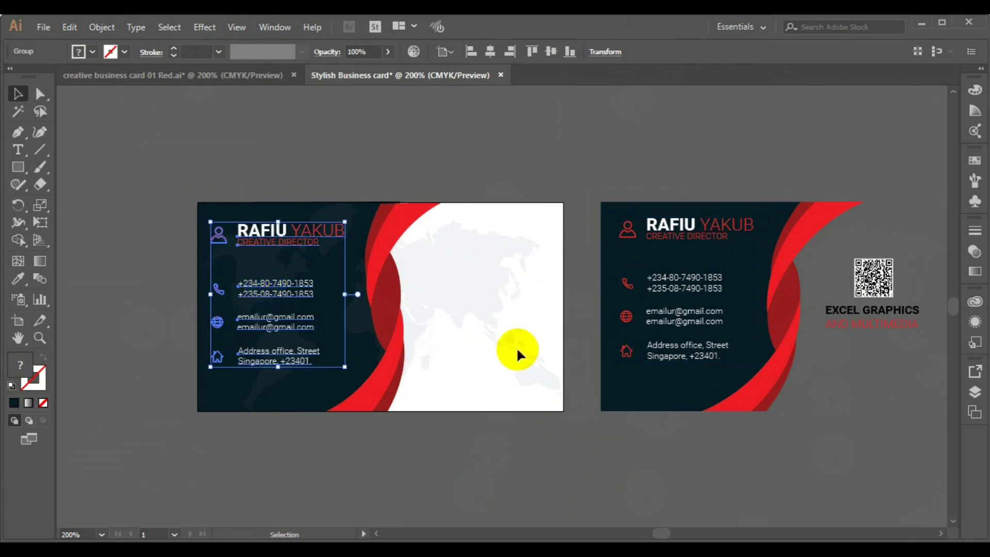
{"action": "left_click", "coordinate": [859, 325]}
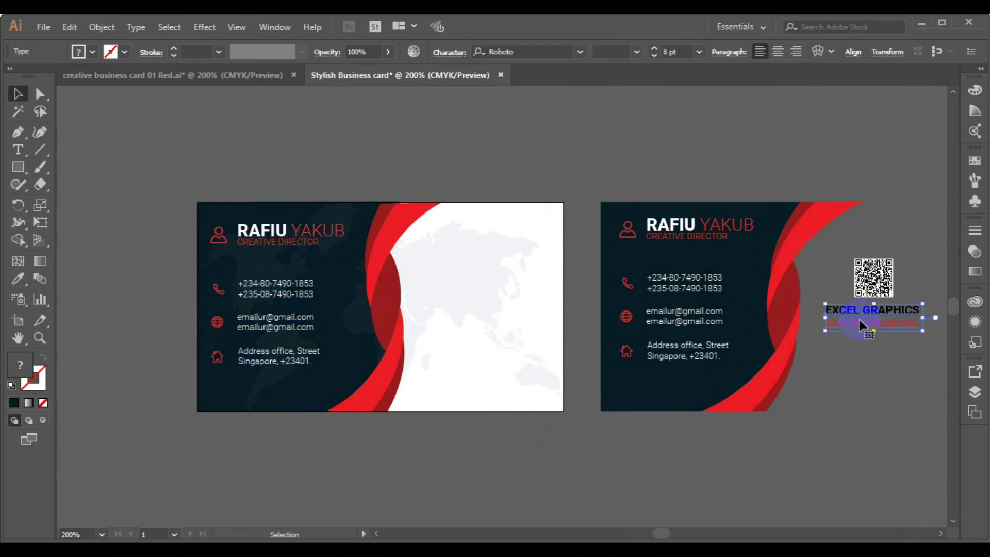
{"action": "left_click", "coordinate": [870, 286], "text": "shift"}
{"action": "left_click", "coordinate": [870, 287], "text": "shift"}
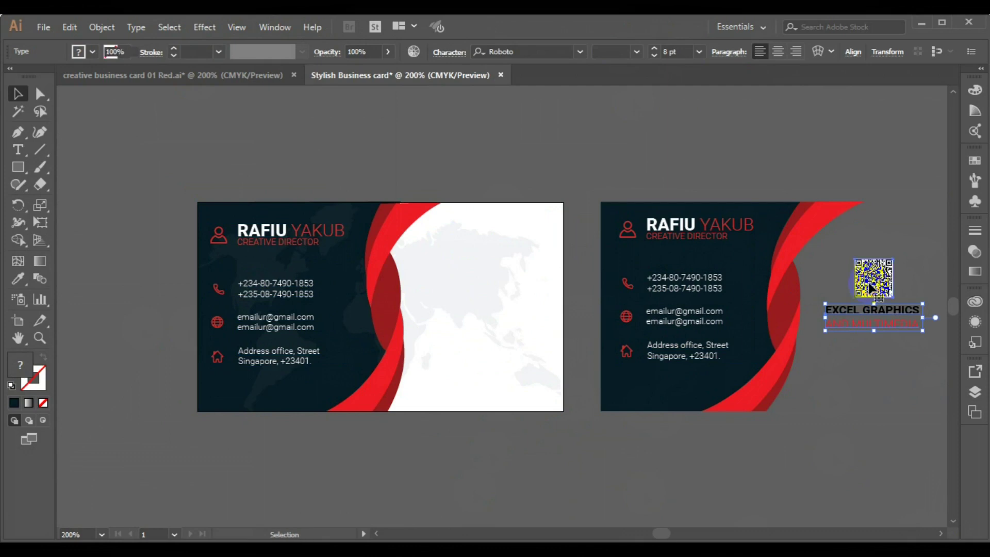
{"action": "left_click_drag", "start_coordinate": [825, 304], "coordinate": [485, 292]}
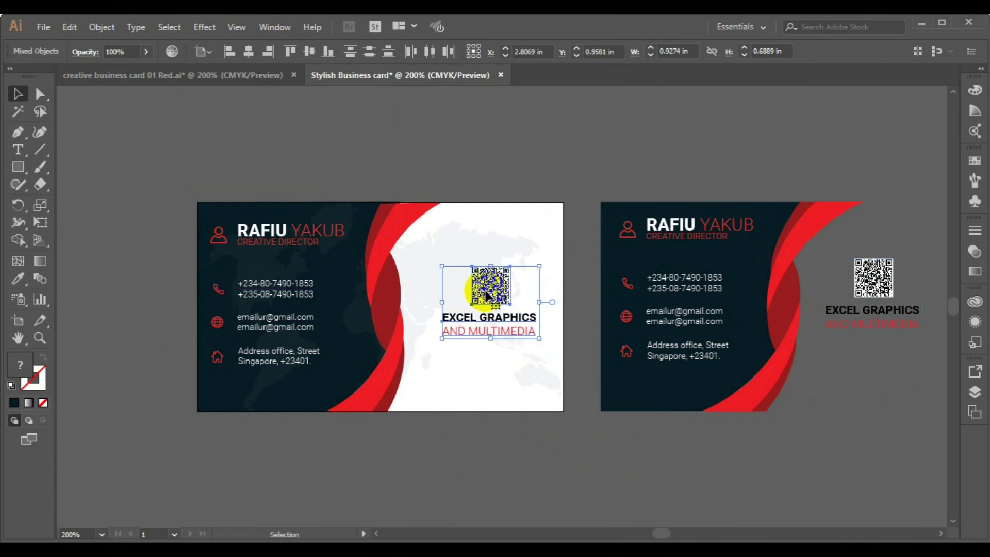
Delete the whole reference card, including its leftover QR code, from beside the new card
{"action": "left_click_drag", "start_coordinate": [585, 162], "coordinate": [841, 433]}
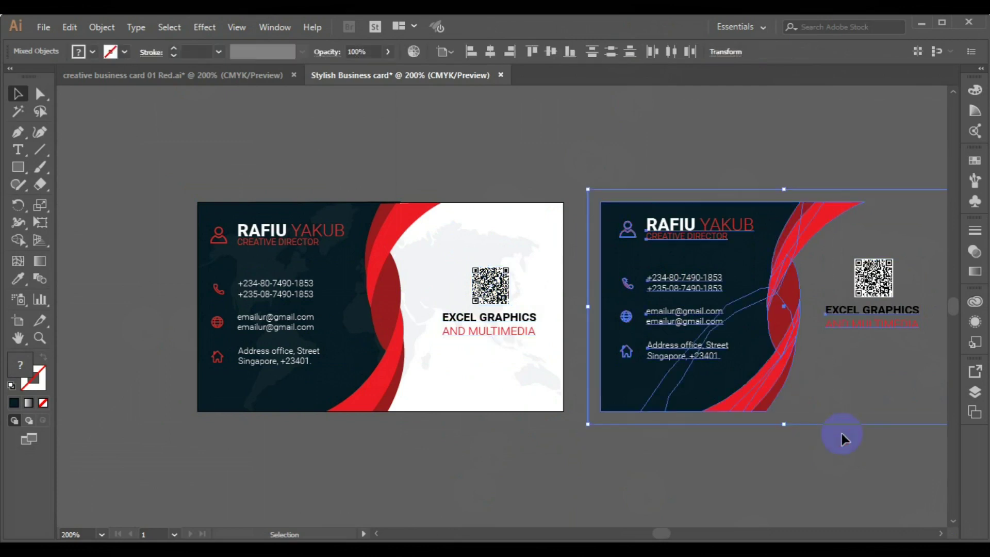
{"action": "key", "text": "Delete"}
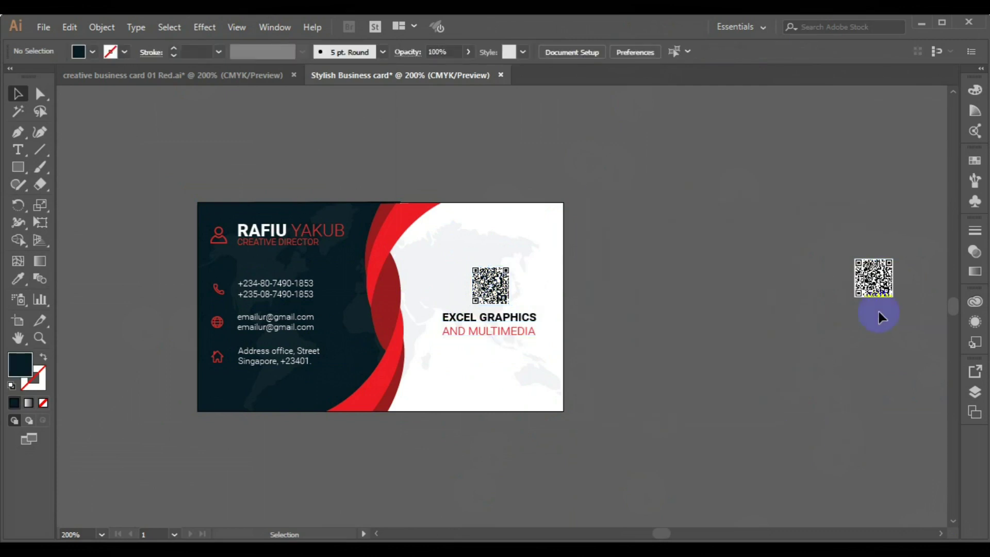
{"action": "left_click", "coordinate": [882, 293]}
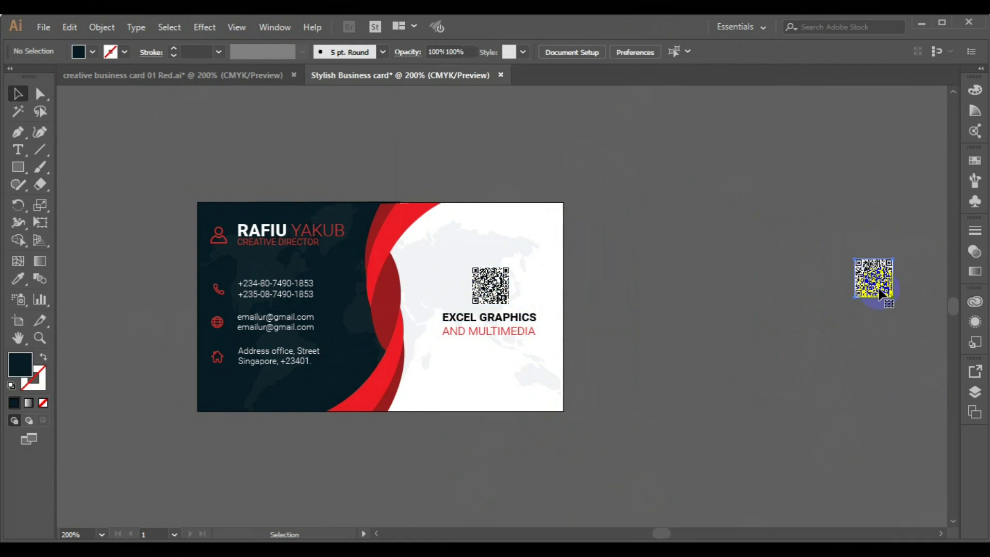
{"action": "key", "text": "Delete"}
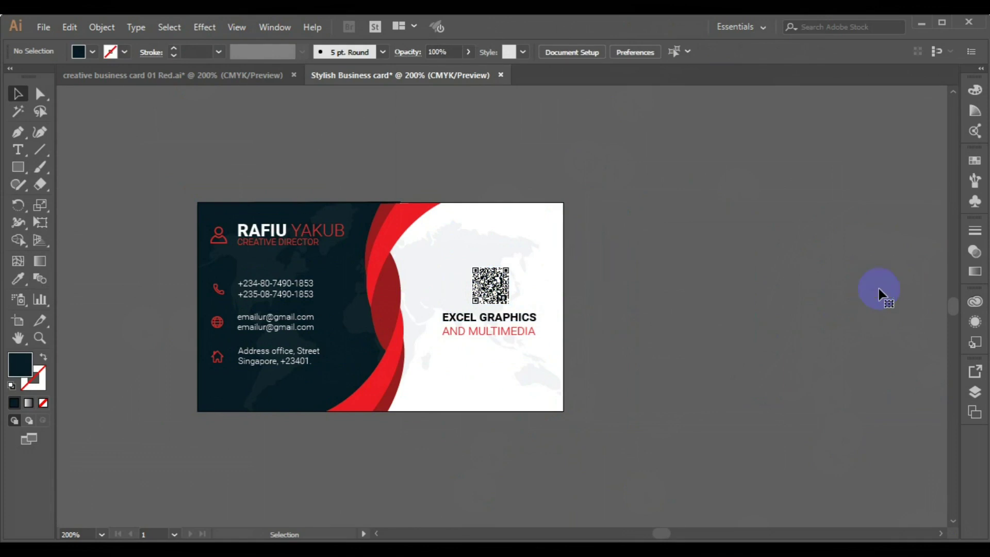
Try nudging the ribbon group vertically to line it up with the card's top and bottom edges
{"action": "key", "text": "ctrl+0"}
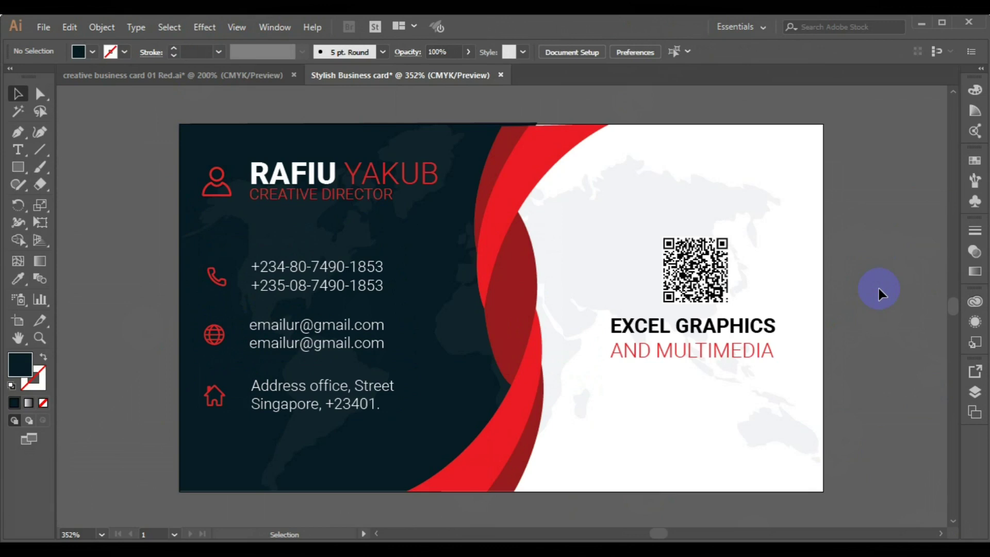
{"action": "left_click", "coordinate": [525, 173]}
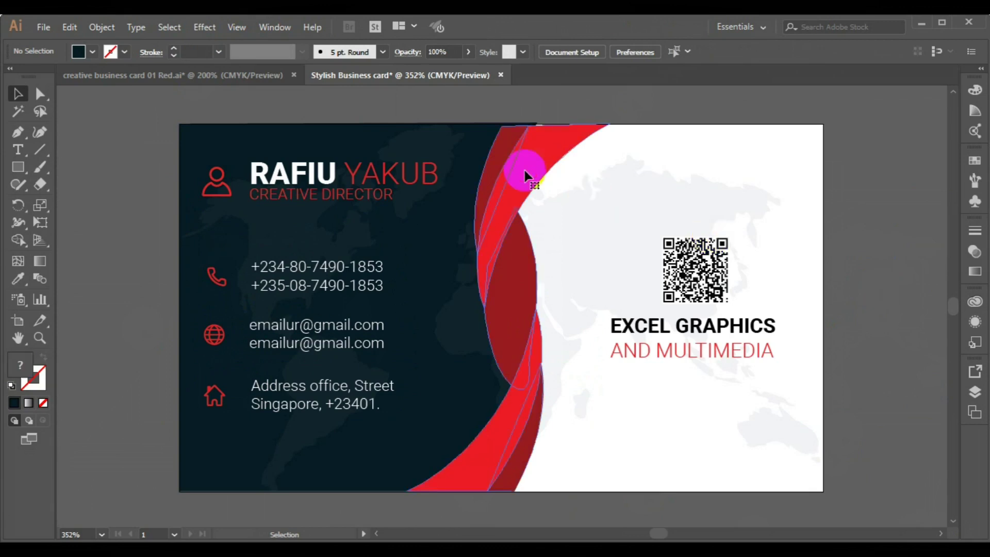
{"action": "key", "text": "Up"}
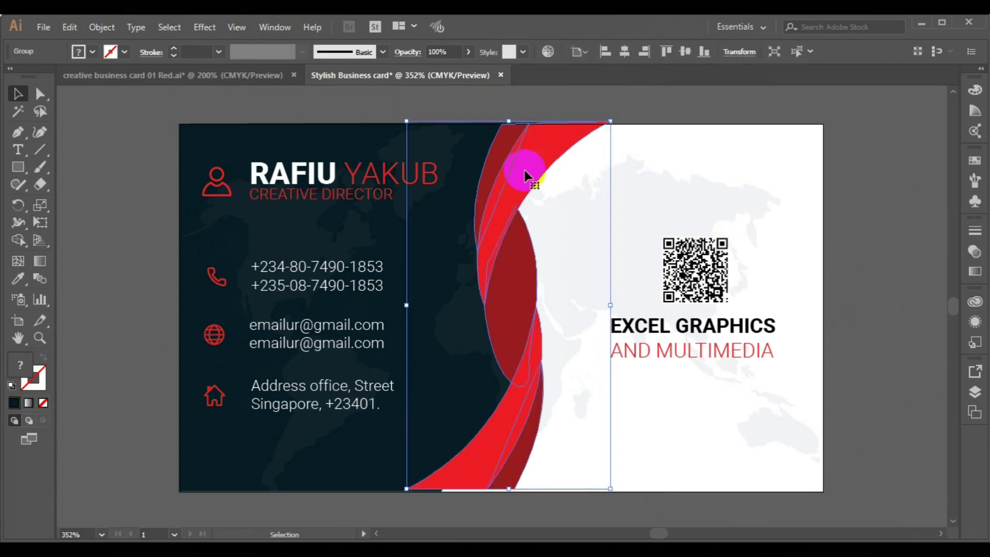
{"action": "key", "text": "Down"}
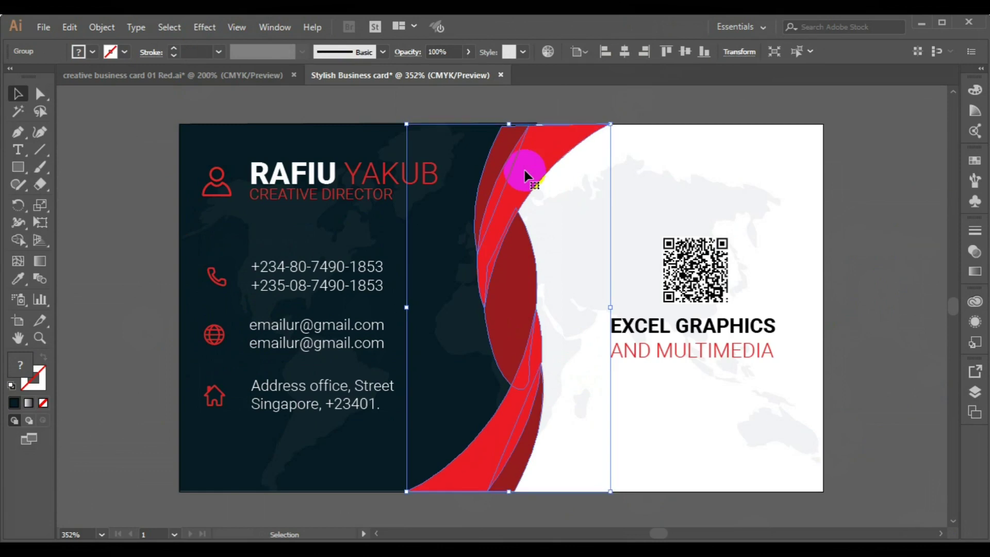